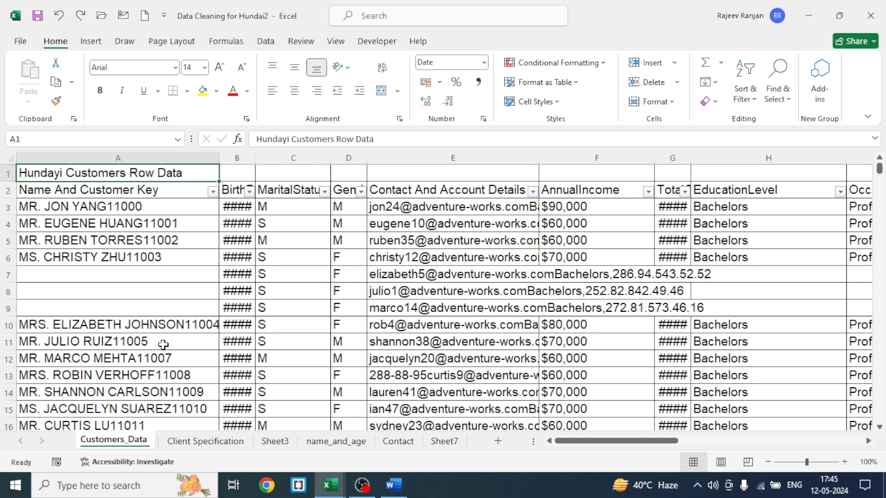
# - Review the client specifications, switching to the workbook Data Cleaning for Hundai to see its cleaned customer data and specification sheet
pyautogui.click(205, 444)
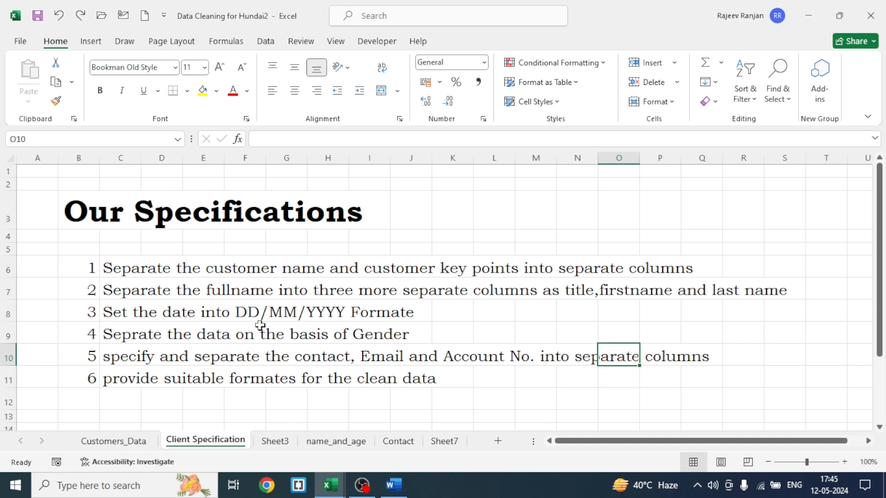
pyautogui.moveTo(333, 490)
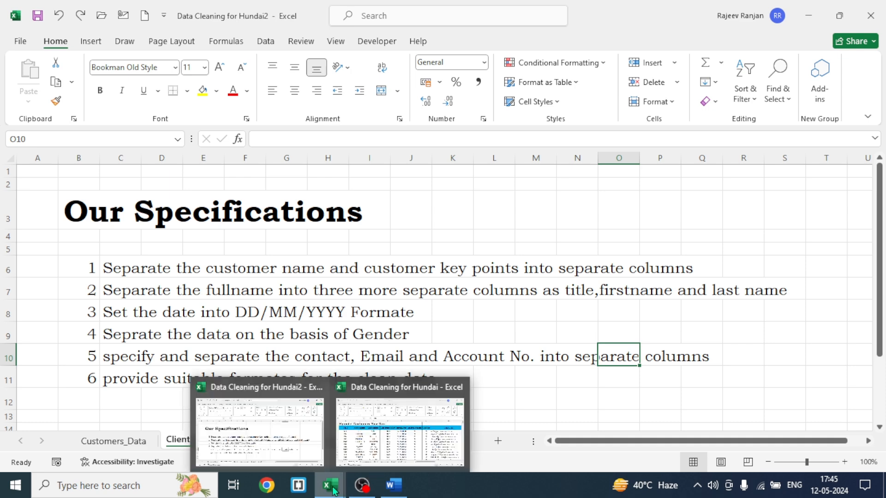
pyautogui.click(411, 453)
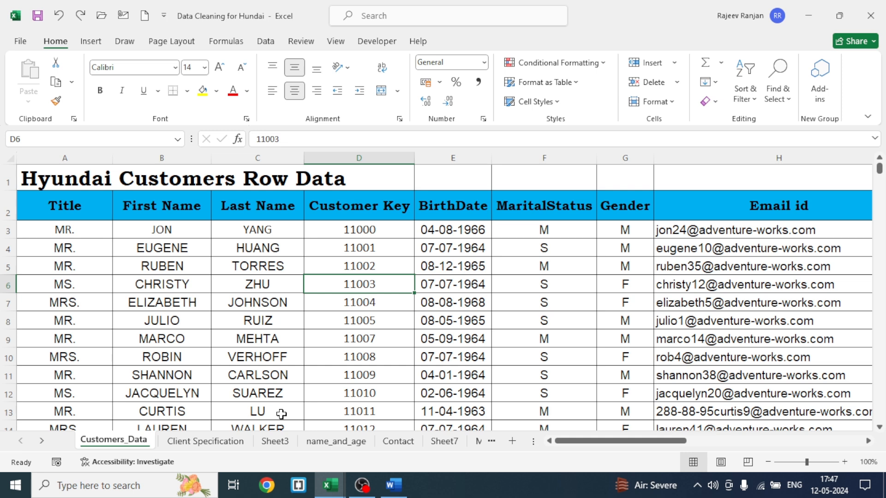
pyautogui.click(230, 441)
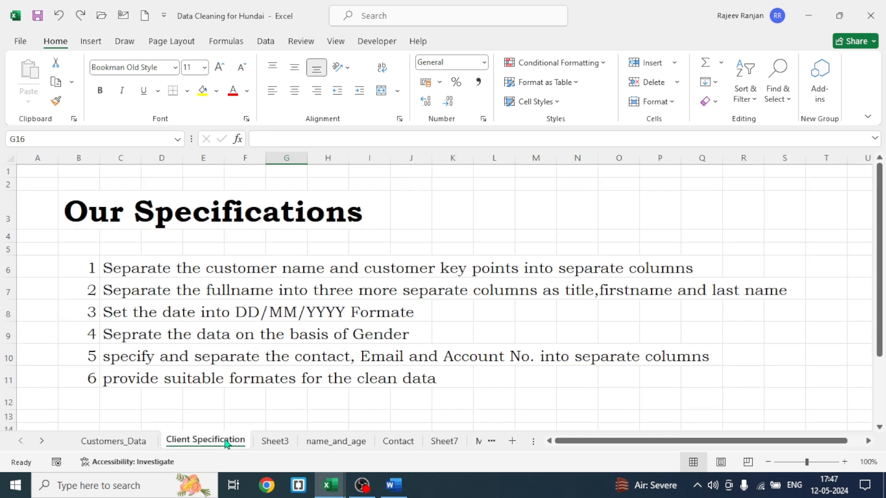
# - Look through the Sheet7, Contact and name_and_age sheets and return to the cleaned Customers_Data sheet
pyautogui.click(439, 442)
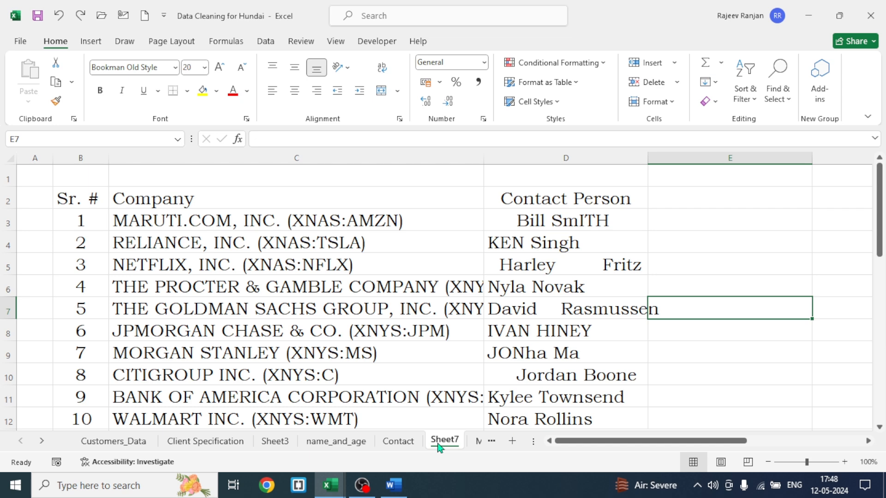
pyautogui.click(114, 440)
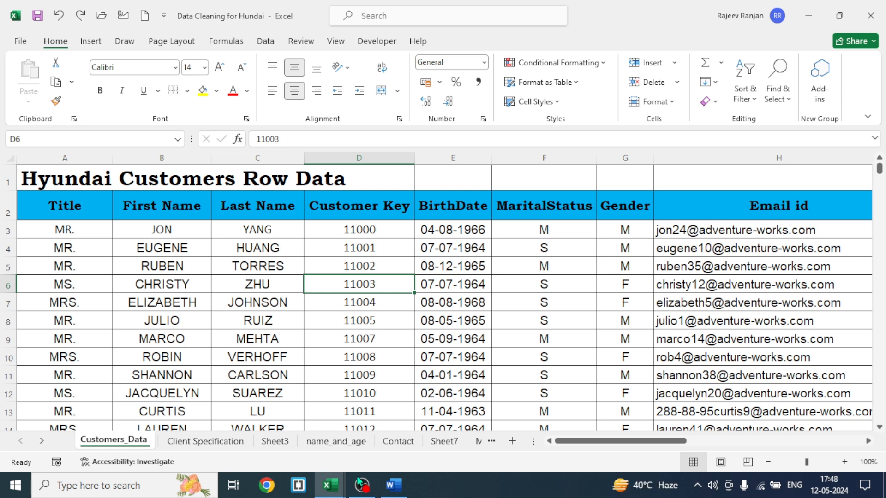
pyautogui.click(433, 445)
pyautogui.click(392, 446)
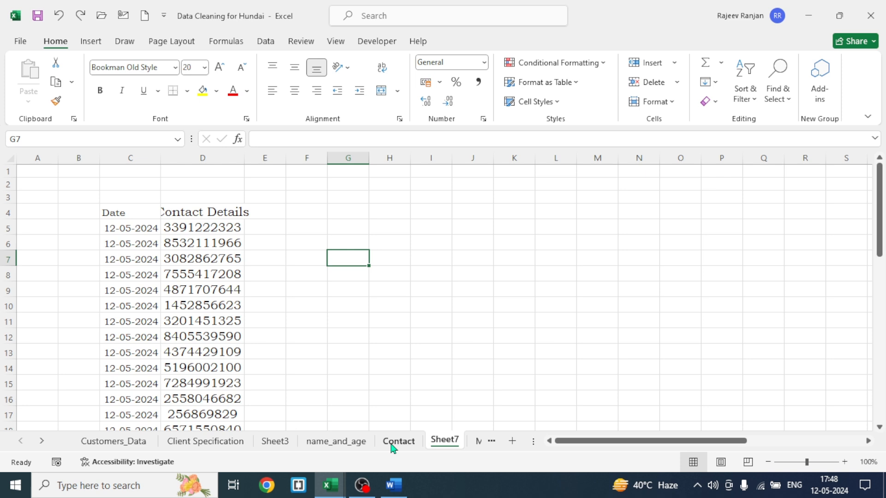
pyautogui.click(361, 449)
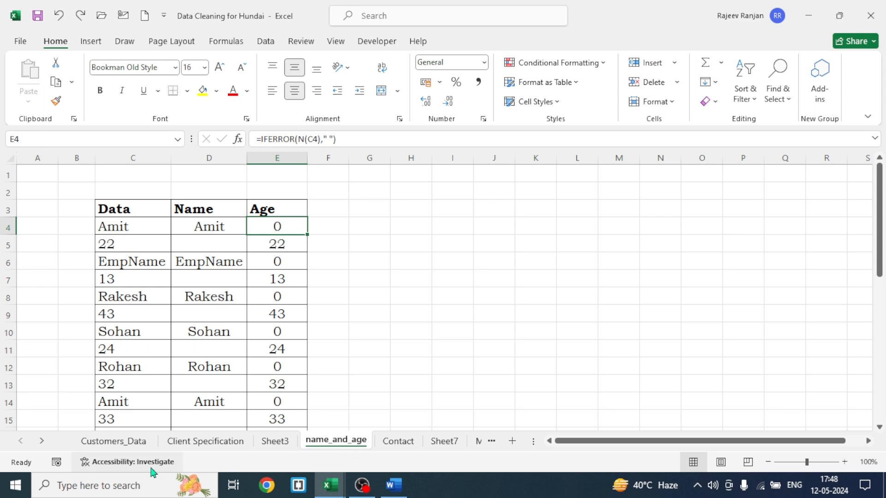
pyautogui.click(127, 443)
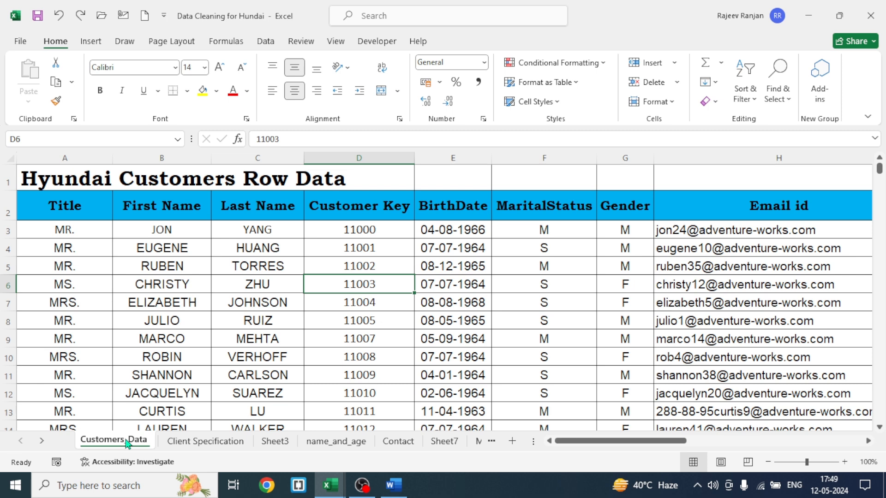
# - Return to the raw workbook Data Cleaning for Hundai2 and auto-fit all column widths on the Customers_Data sheet
pyautogui.hotkey('ctrl', 'Tab')
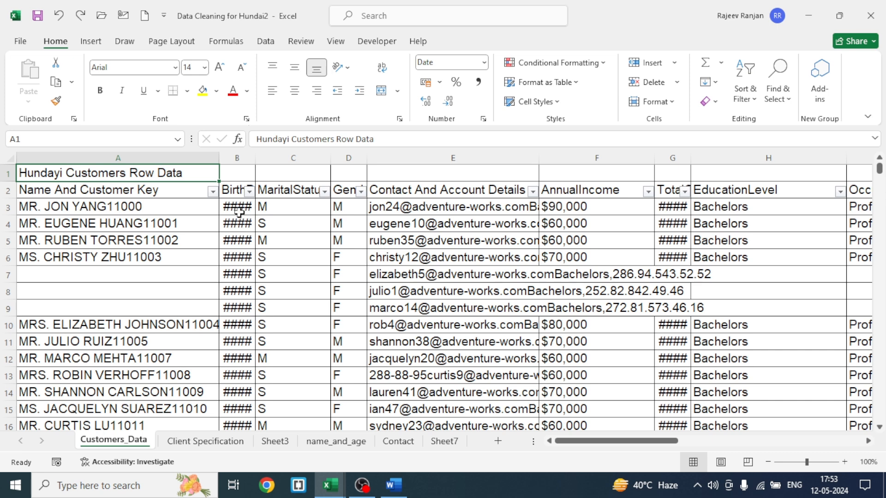
pyautogui.click(5, 158)
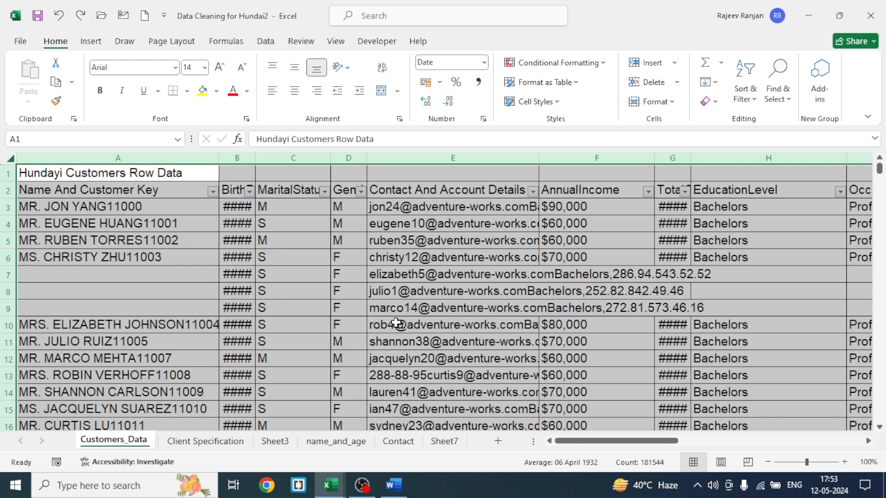
pyautogui.doubleClick(253, 158)
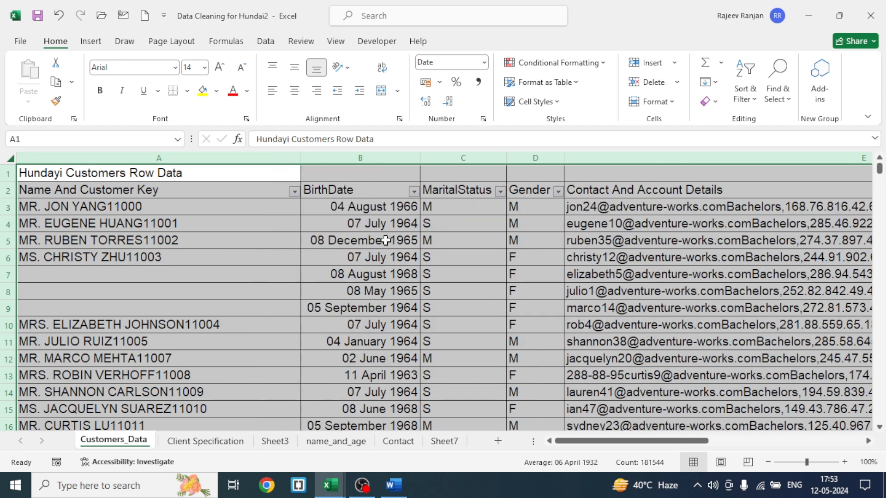
pyautogui.click(385, 263)
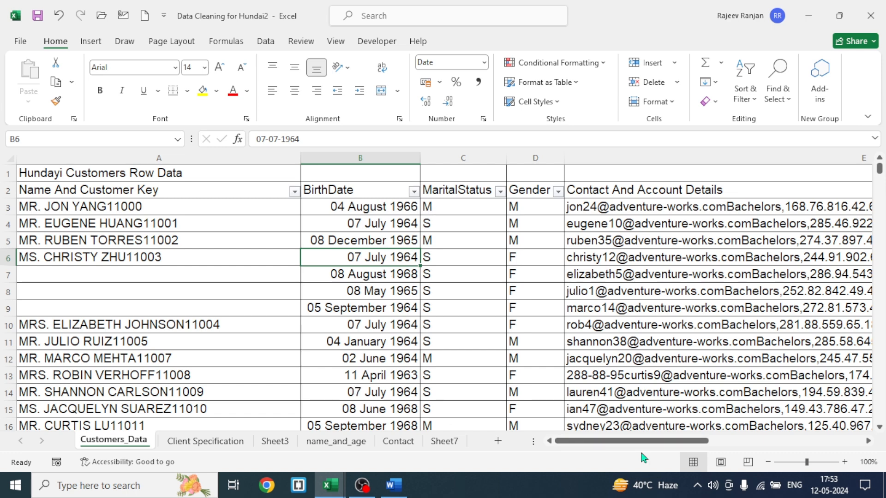
pyautogui.moveTo(635, 441); pyautogui.dragTo(580, 440)
# - Filter the Name And Customer Key column to show only its blank entries, searching the filter values for "blanks"
pyautogui.click(65, 277)
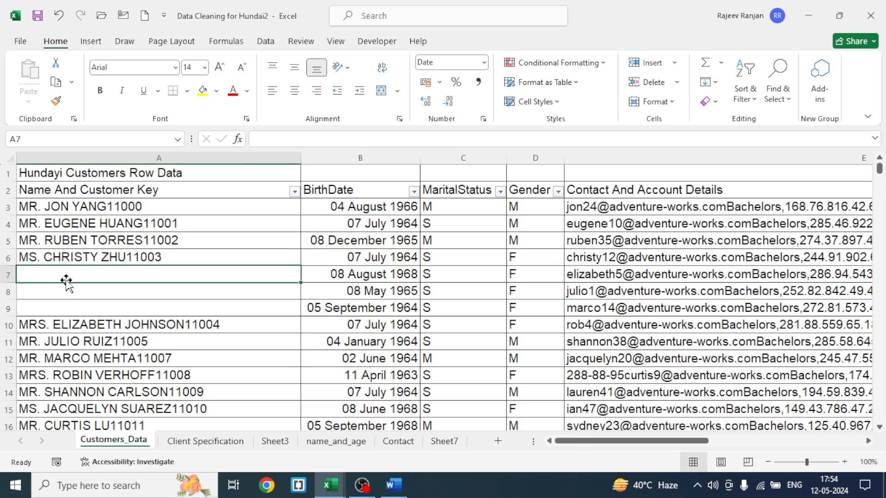
pyautogui.click(78, 305)
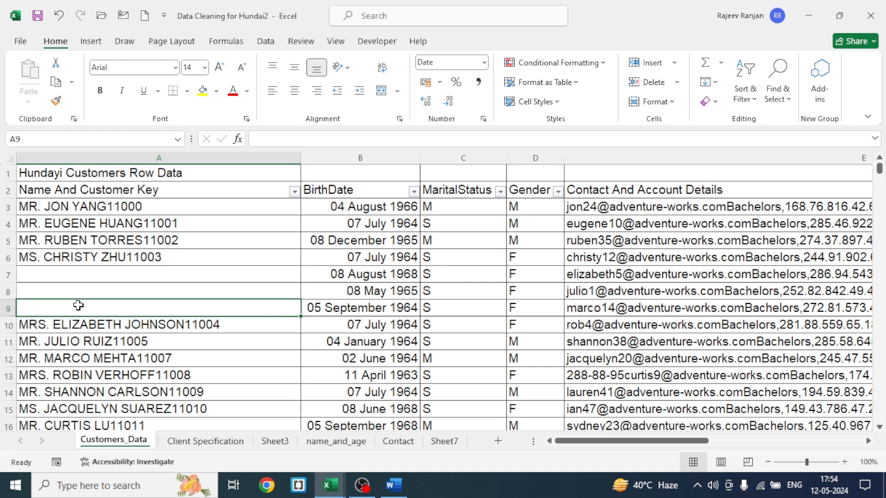
pyautogui.click(146, 155)
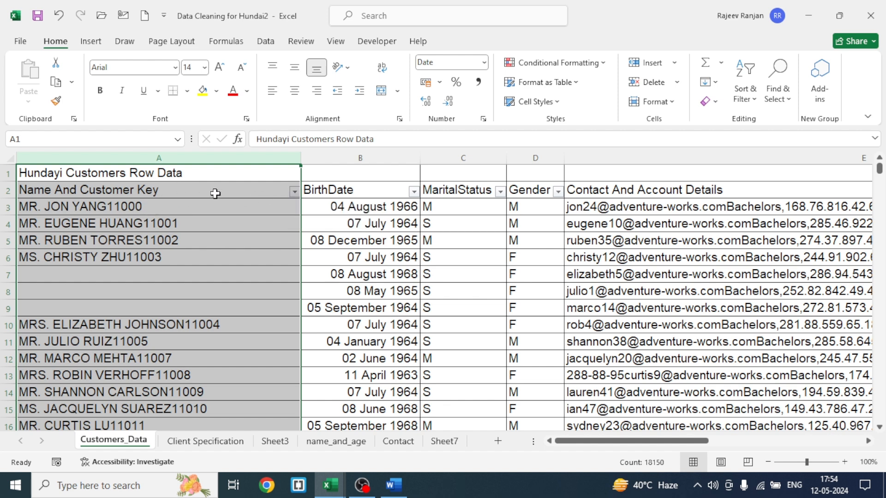
pyautogui.click(294, 192)
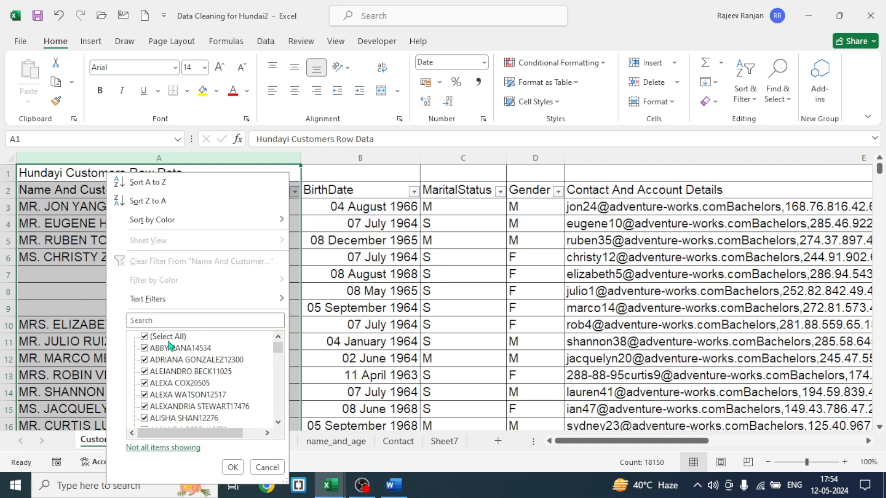
pyautogui.click(154, 320)
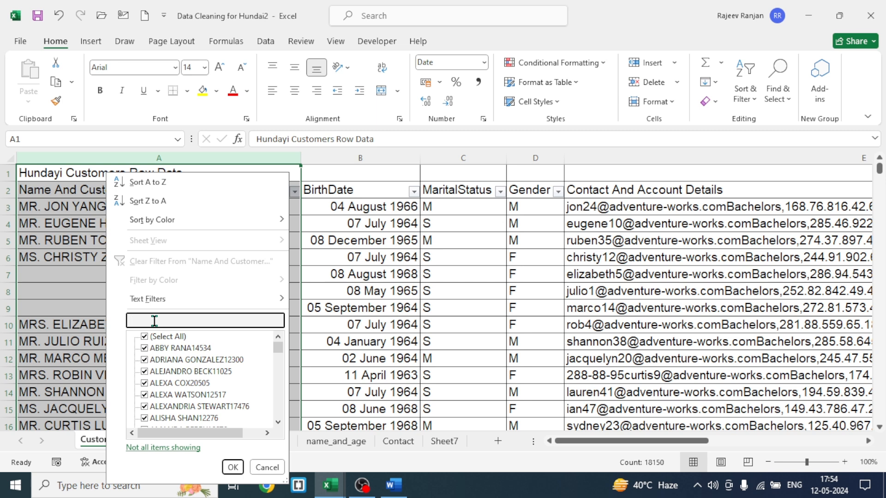
pyautogui.write('blan')
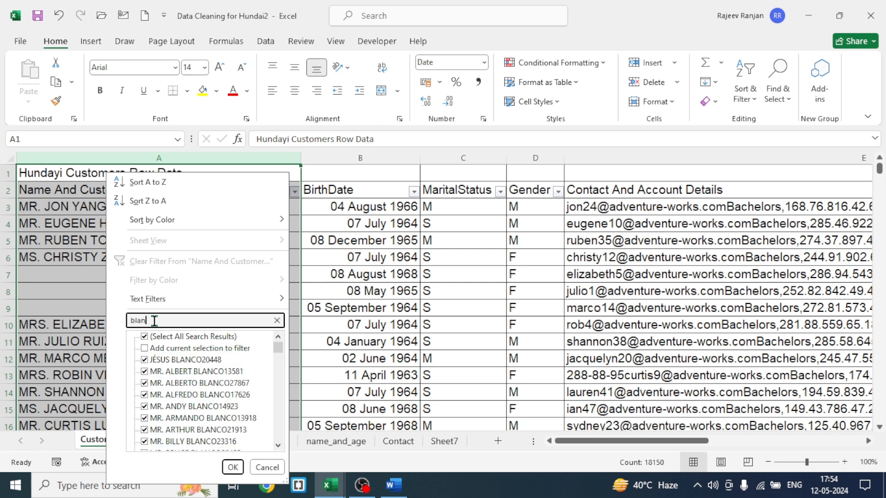
pyautogui.write('ks')
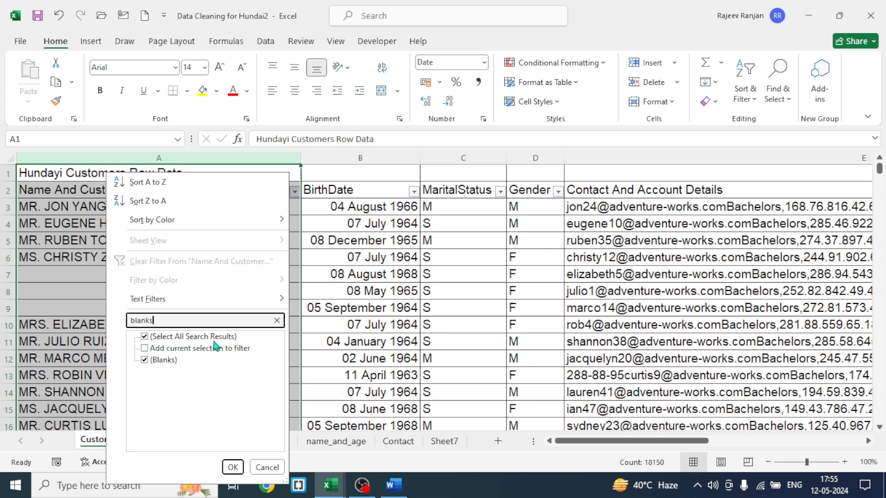
pyautogui.click(146, 338)
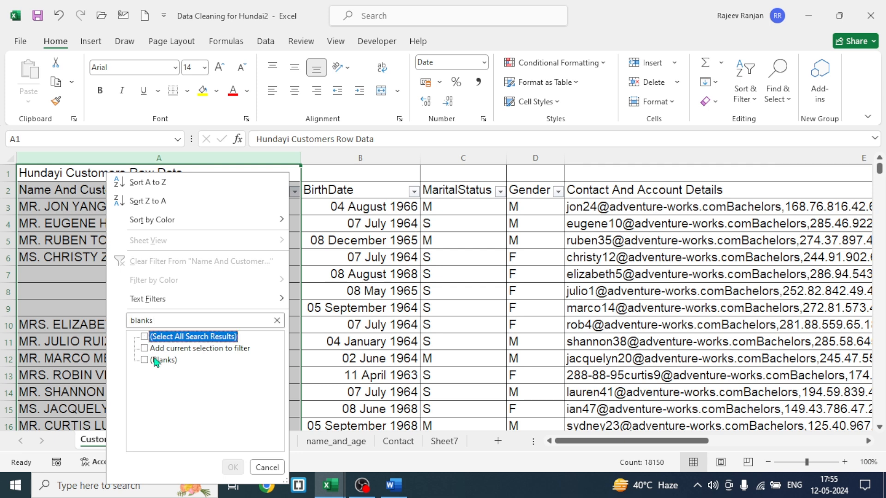
pyautogui.click(145, 360)
pyautogui.click(144, 360)
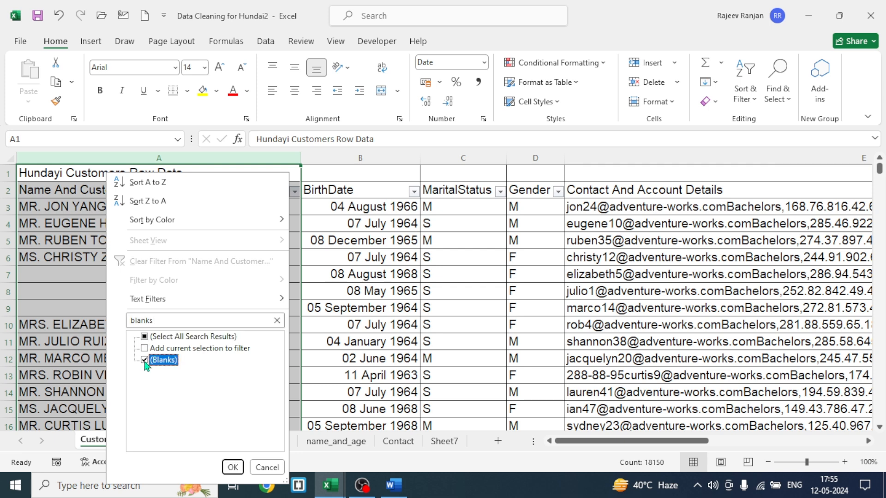
pyautogui.click(233, 467)
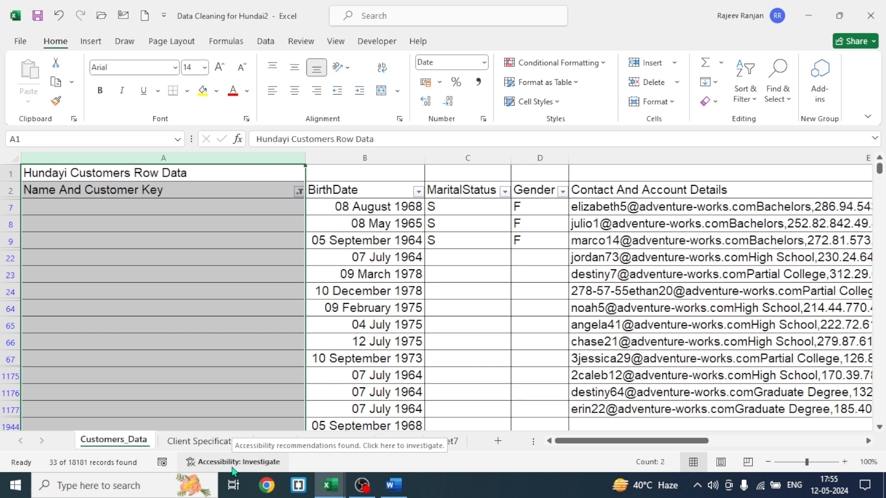
# - Delete the entire sheet rows of all filtered records with a blank Name And Customer Key, from row 7 to row 12513
pyautogui.click(119, 211)
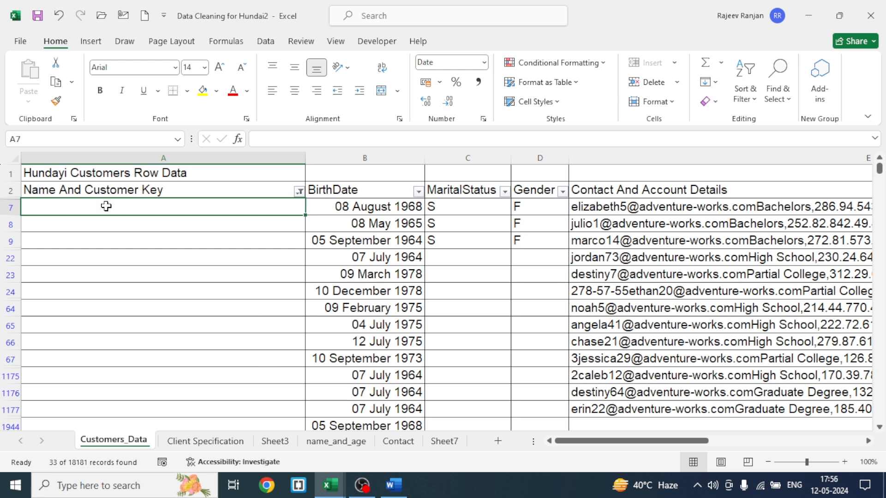
pyautogui.moveTo(104, 206); pyautogui.dragTo(163, 397)
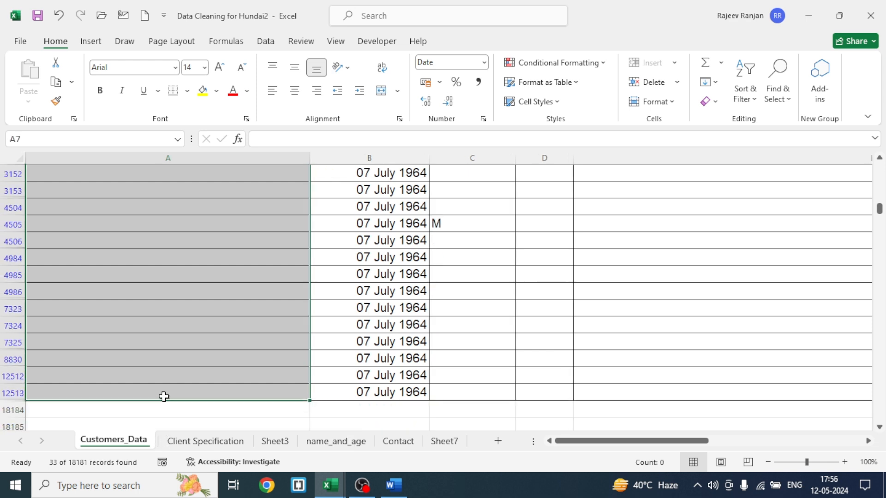
pyautogui.rightClick(173, 226)
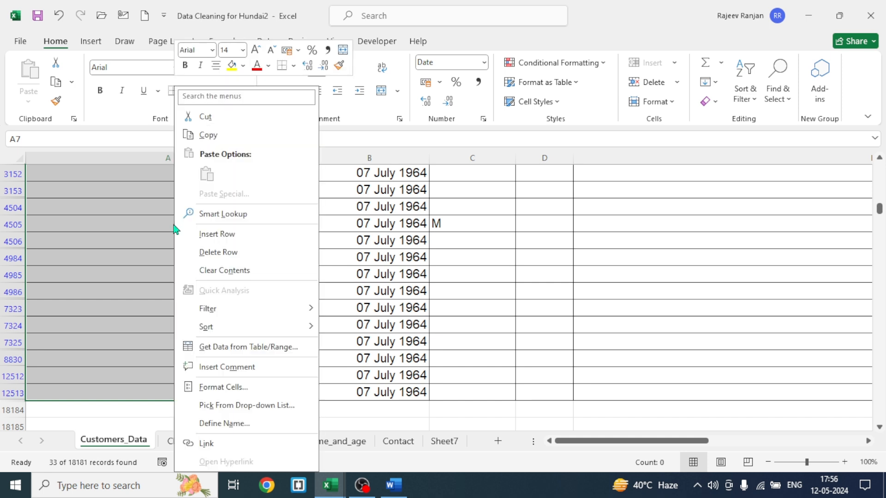
pyautogui.click(221, 254)
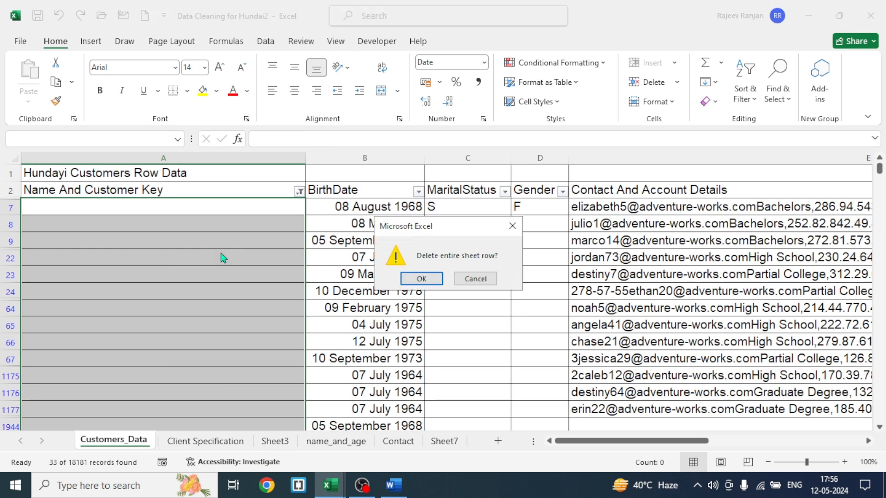
pyautogui.click(432, 280)
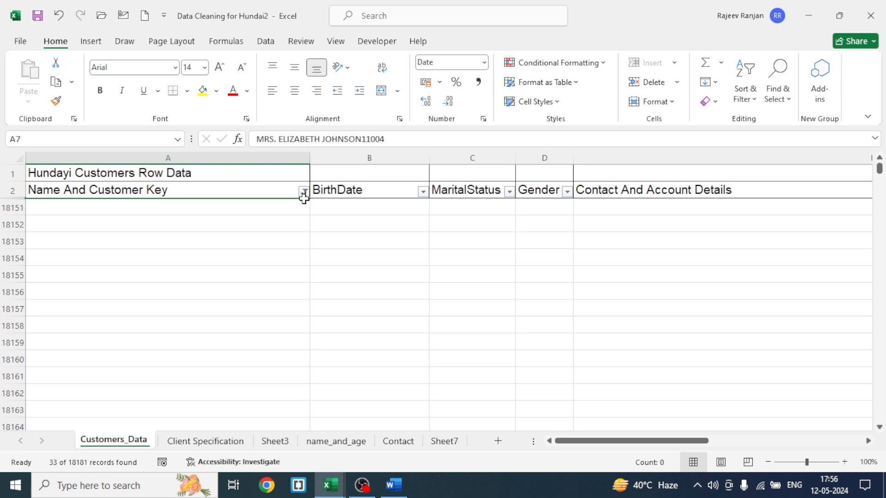
# - Reselect all values in the Name And Customer Key filter so the remaining customer records are shown again
pyautogui.click(304, 192)
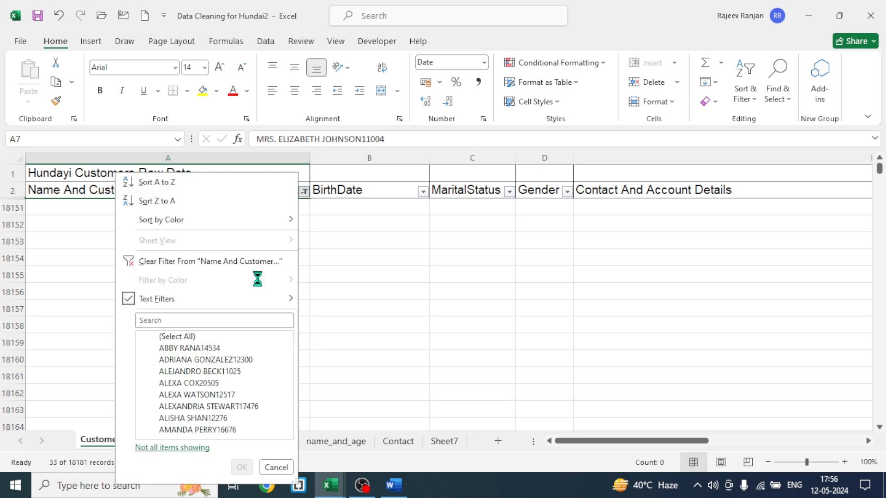
pyautogui.click(167, 337)
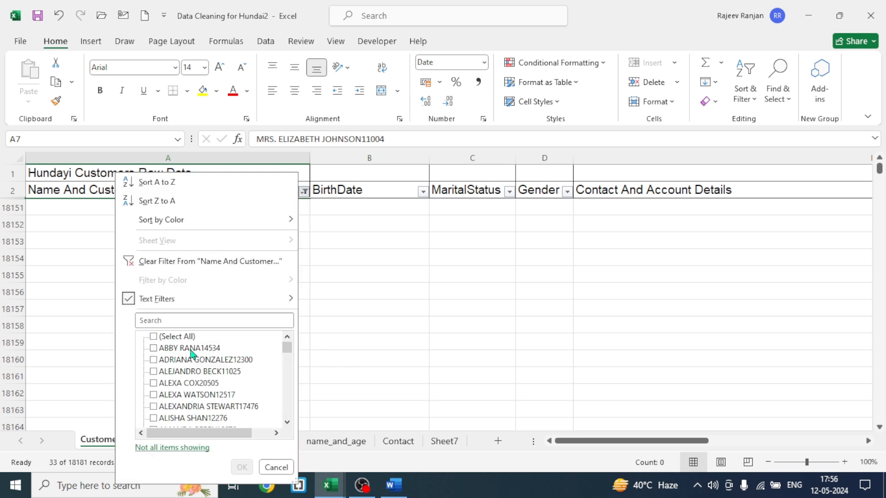
pyautogui.click(154, 338)
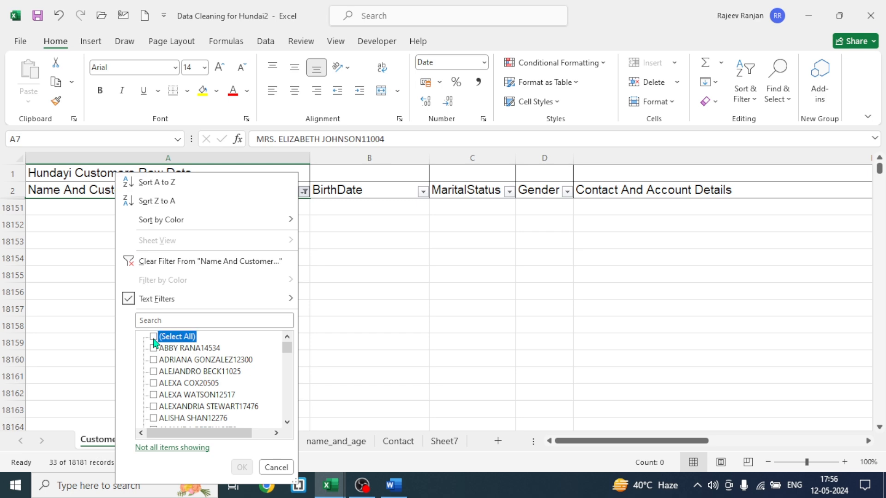
pyautogui.click(154, 337)
pyautogui.click(241, 467)
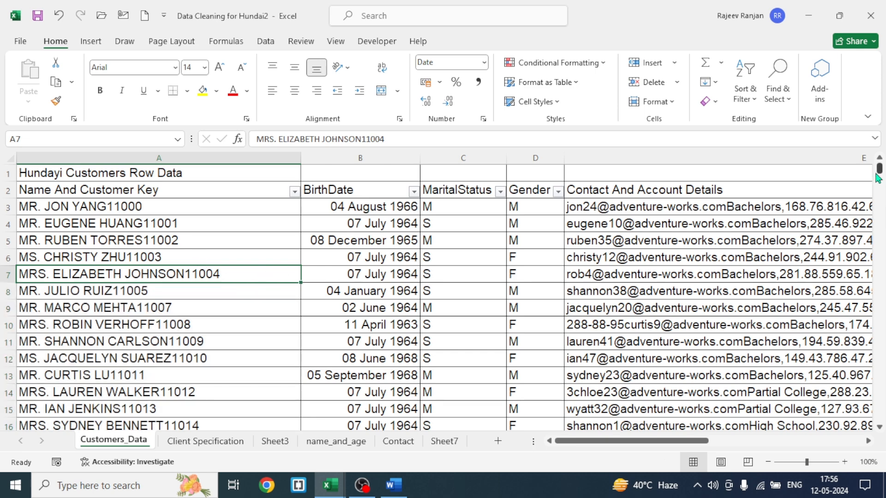
pyautogui.moveTo(880, 173)
pyautogui.mouseDown()
pyautogui.moveTo(879, 257)
pyautogui.moveTo(879, 173)
pyautogui.mouseUp()
pyautogui.click(79, 210)
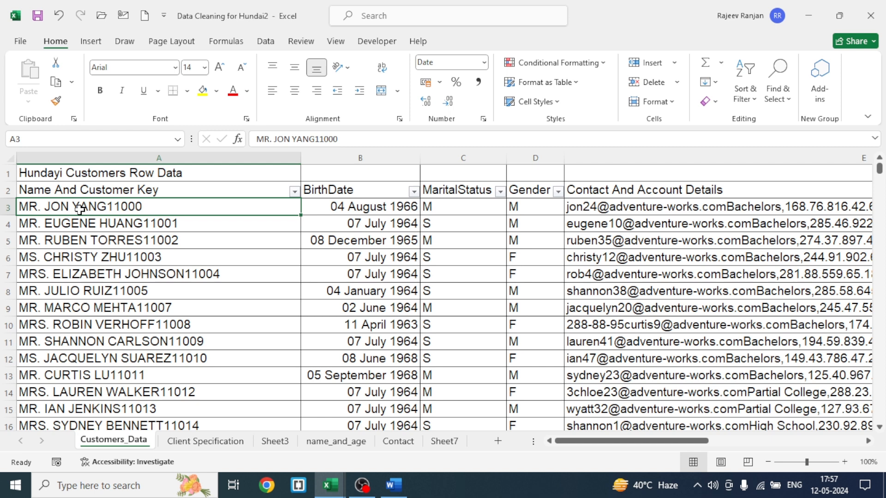
pyautogui.click(267, 44)
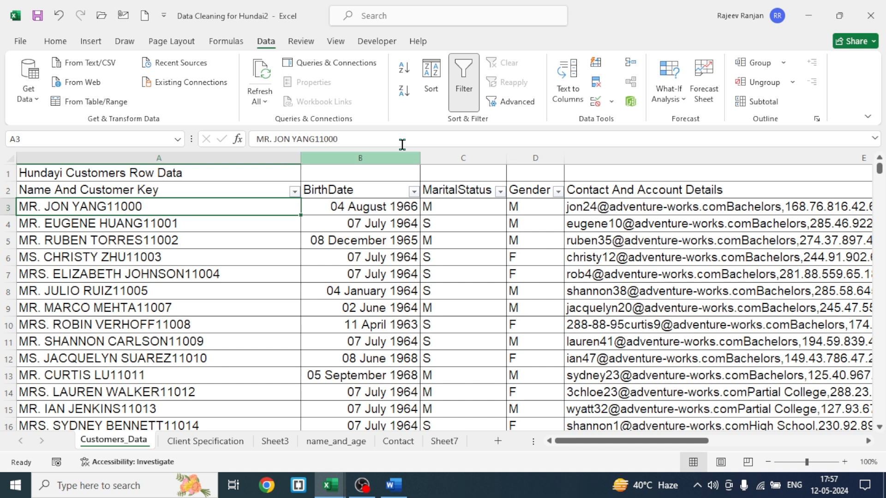
pyautogui.click(569, 78)
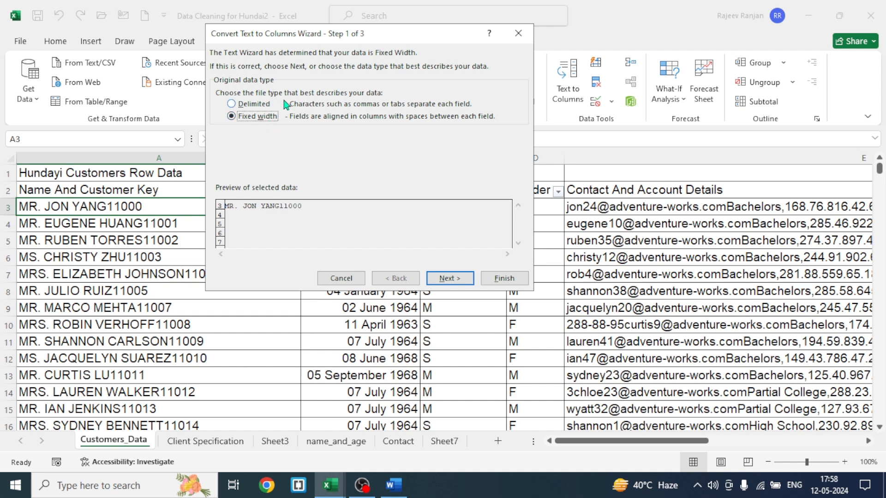
pyautogui.moveTo(405, 37); pyautogui.dragTo(516, 43)
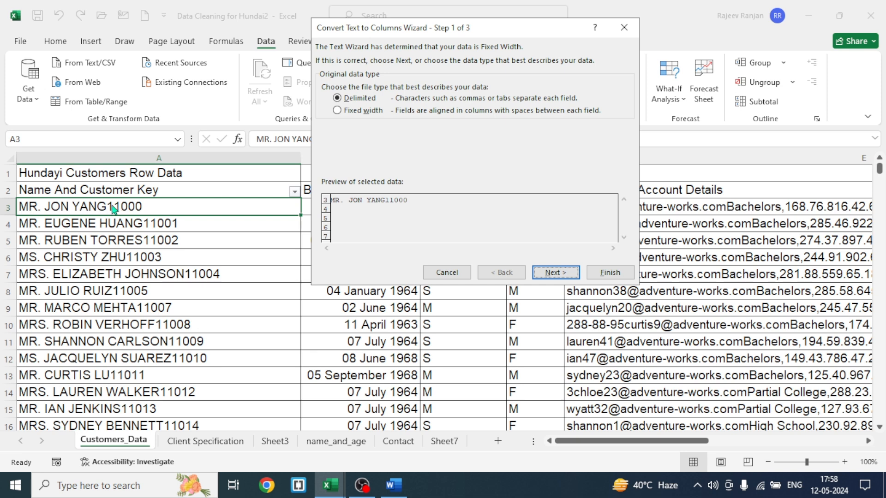
pyautogui.click(553, 277)
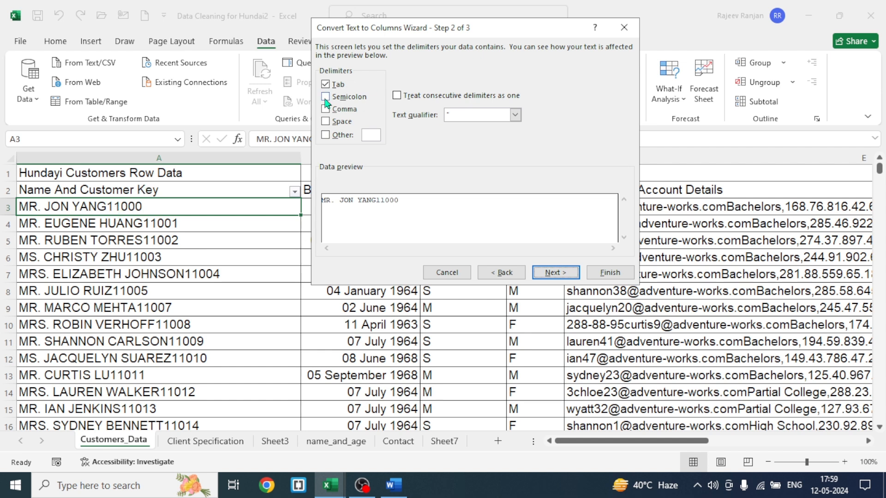
pyautogui.click(371, 136)
pyautogui.click(497, 273)
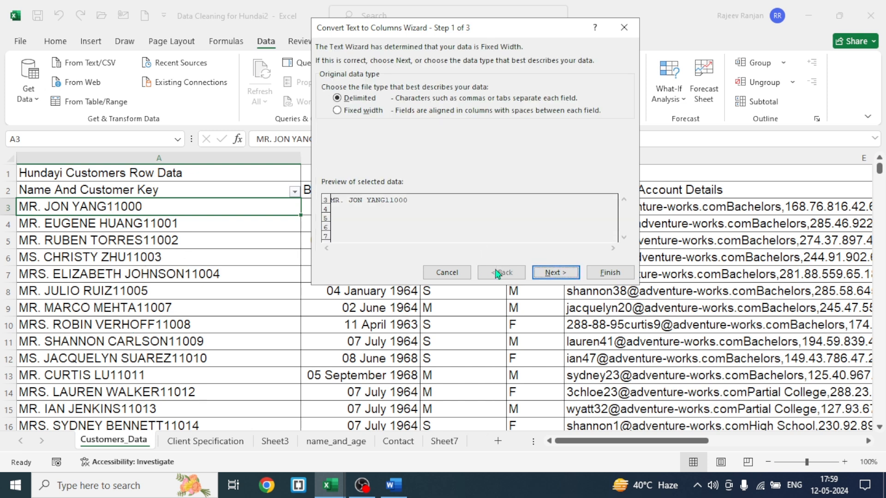
pyautogui.click(357, 111)
pyautogui.click(609, 273)
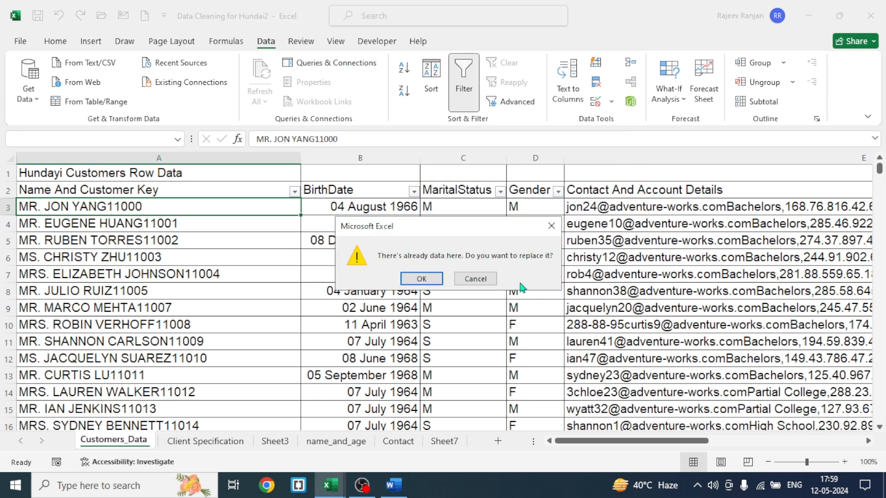
pyautogui.click(478, 279)
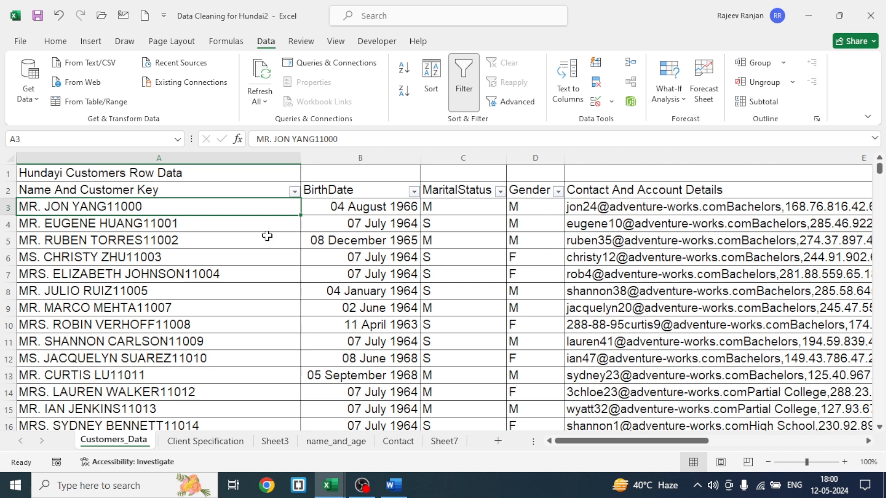
# - Insert a new, narrower column before BirthDate and enter Customer Key as its header in B2
pyautogui.click(369, 155)
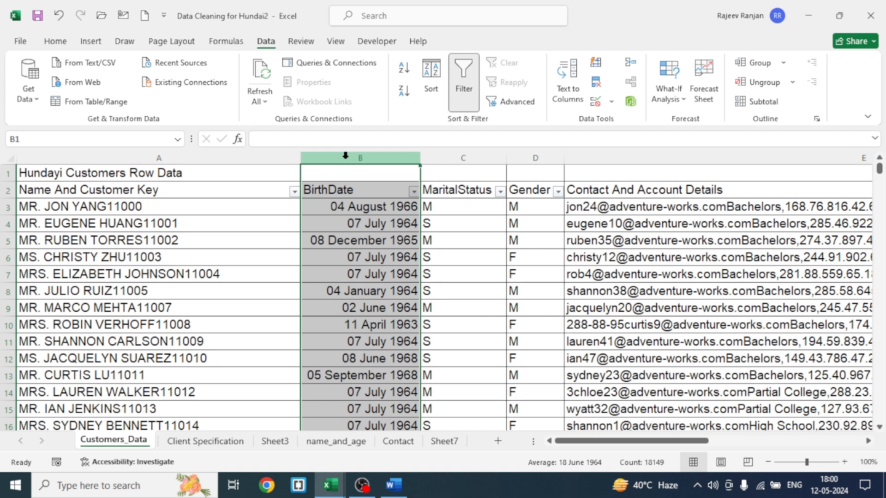
pyautogui.hotkey('ctrl', 'shift', '+')
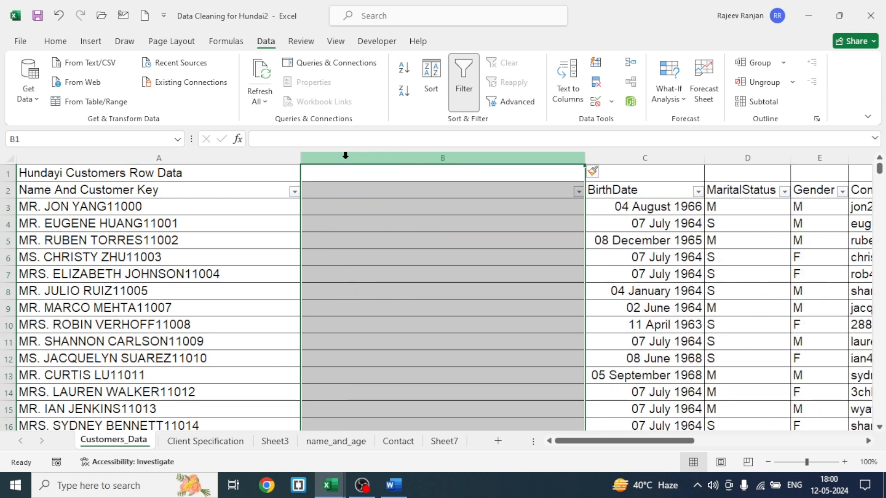
pyautogui.click(530, 195)
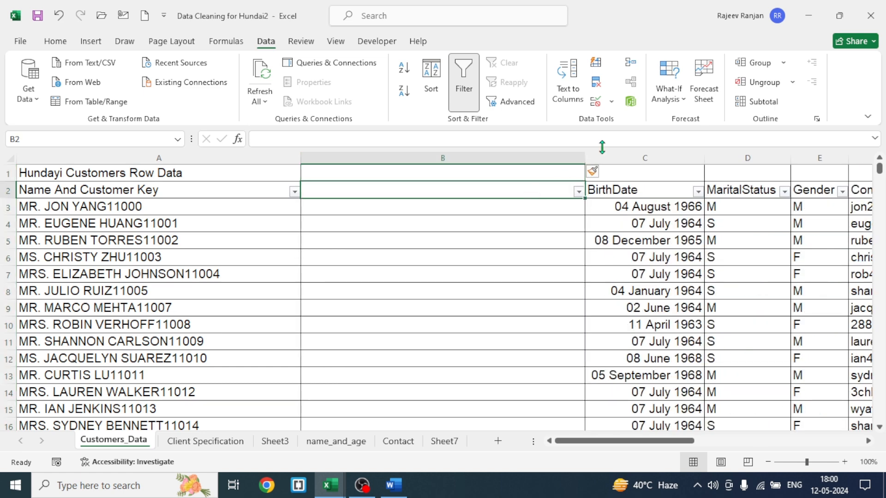
pyautogui.moveTo(585, 161); pyautogui.dragTo(426, 167)
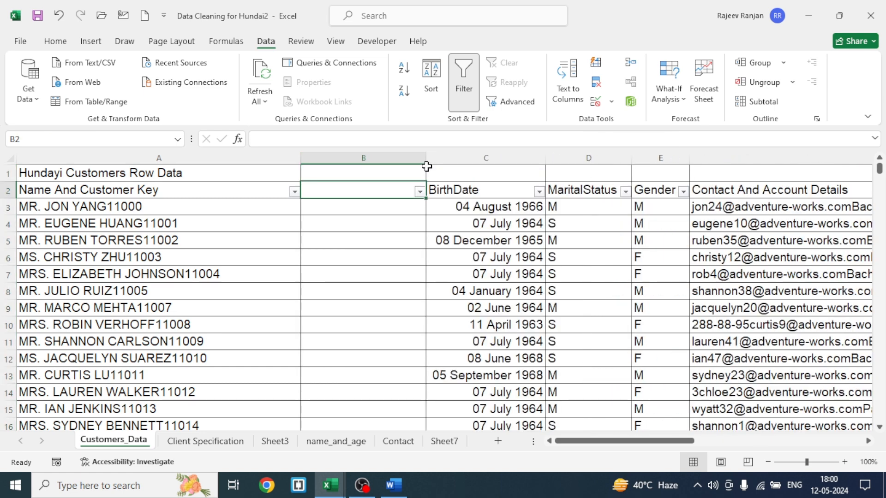
pyautogui.click(55, 42)
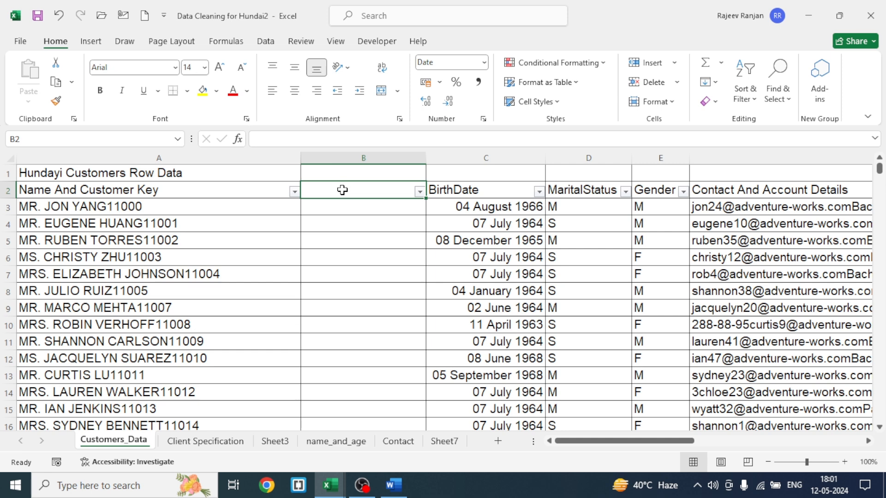
pyautogui.write('Customer Key')
pyautogui.press('Return')
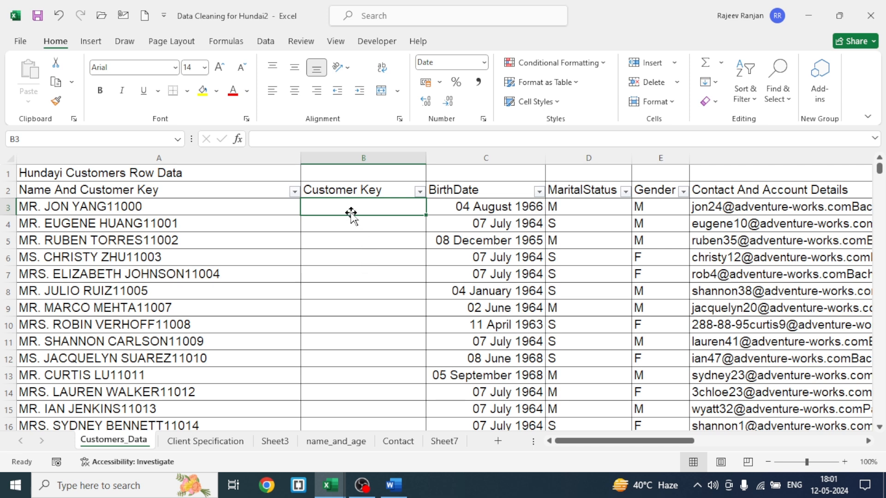
# - Extract the last five characters of A3 into B3 with the formula =RIGHT(A3,5)
pyautogui.write('=righ')
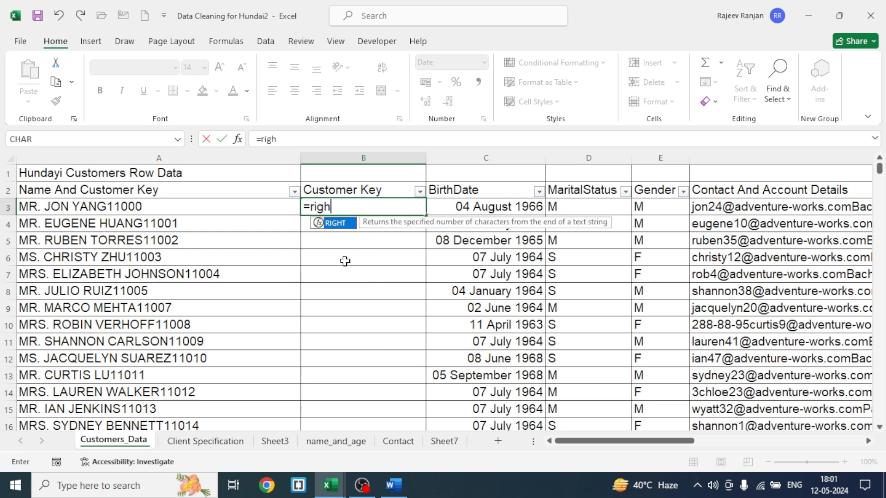
pyautogui.press('Tab')
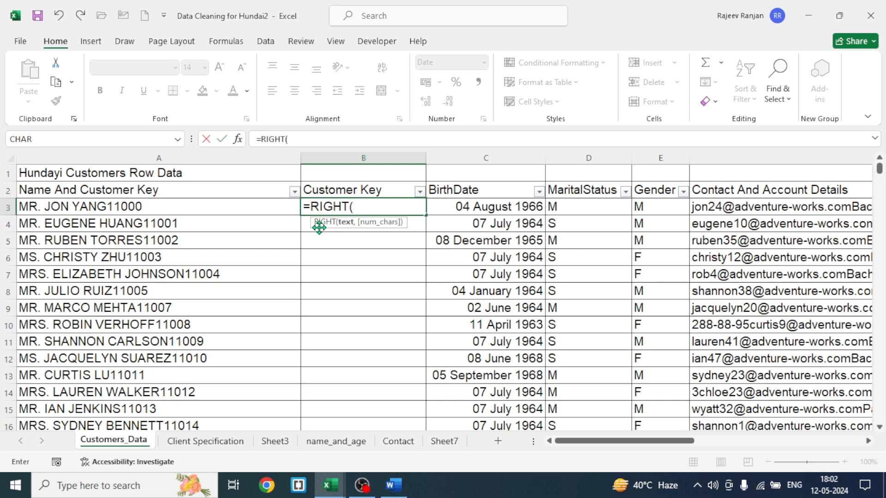
pyautogui.click(63, 206)
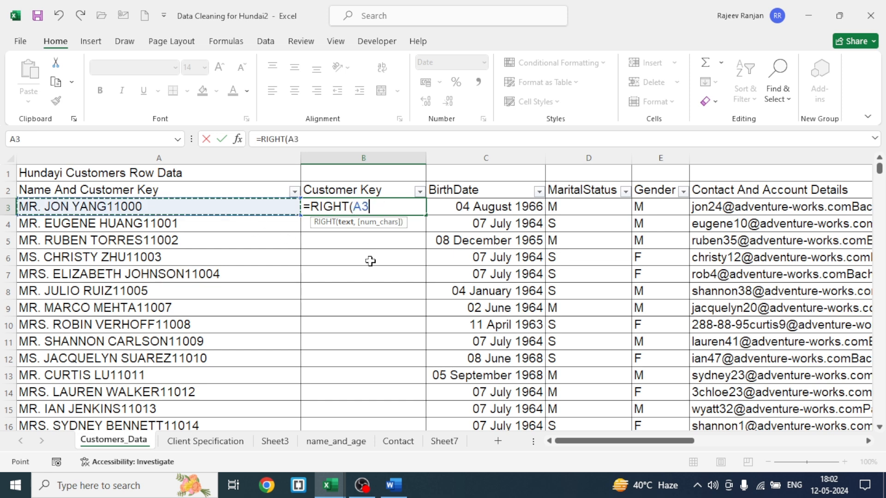
pyautogui.write(',')
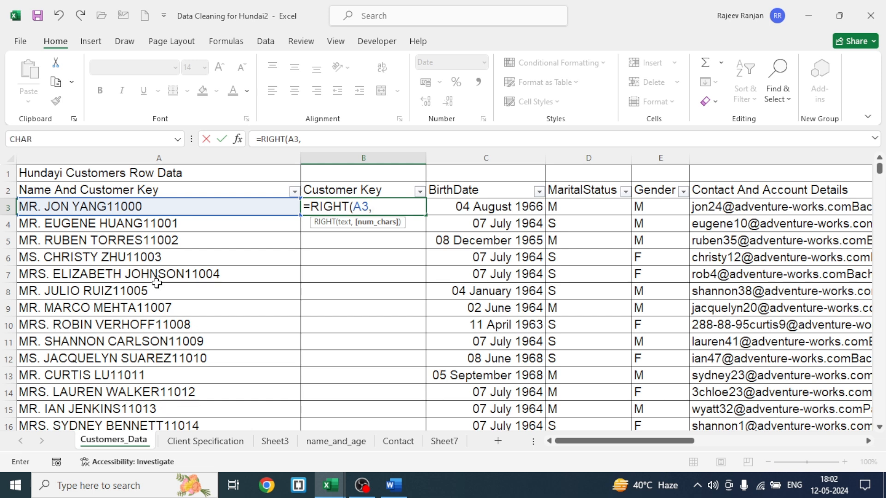
pyautogui.write('5)')
pyautogui.press('Return')
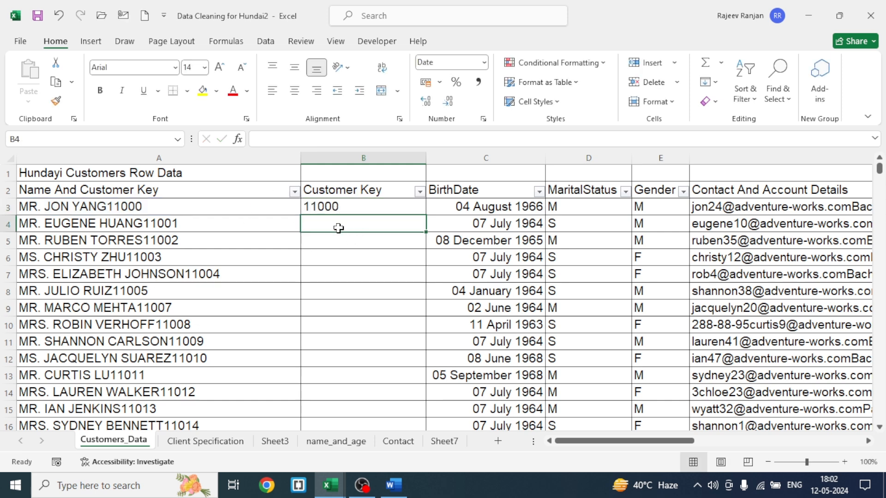
# - Clear the trial formula from the first data cell of the Customer Key column
pyautogui.click(329, 212)
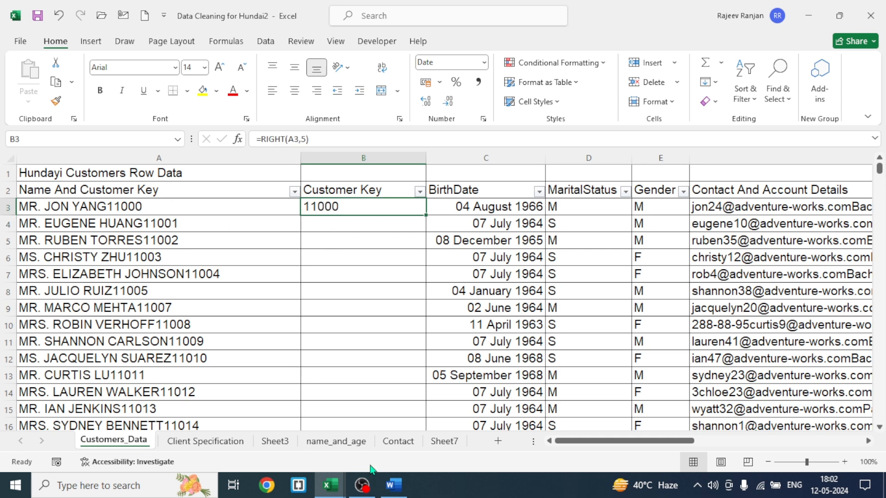
pyautogui.click(352, 159)
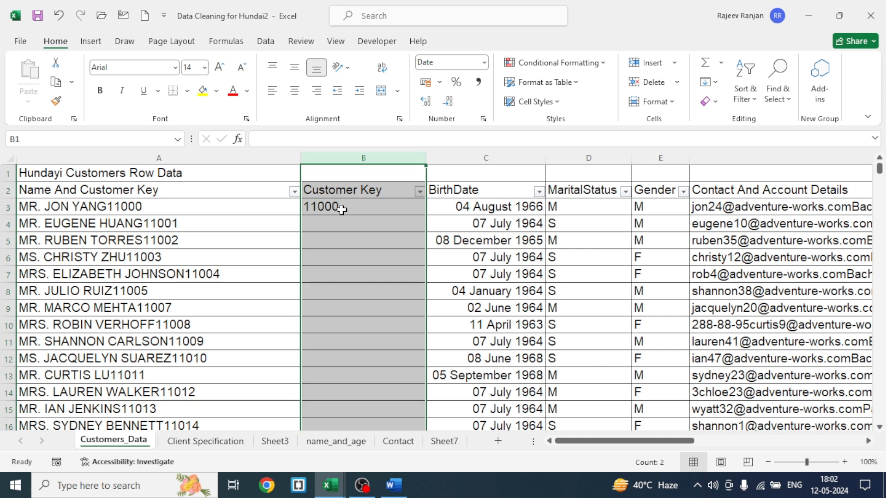
pyautogui.click(341, 208)
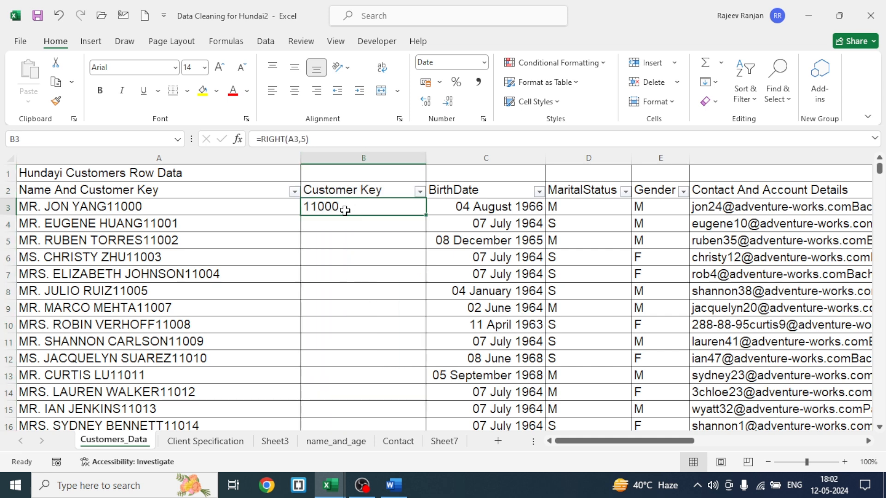
pyautogui.press('Delete')
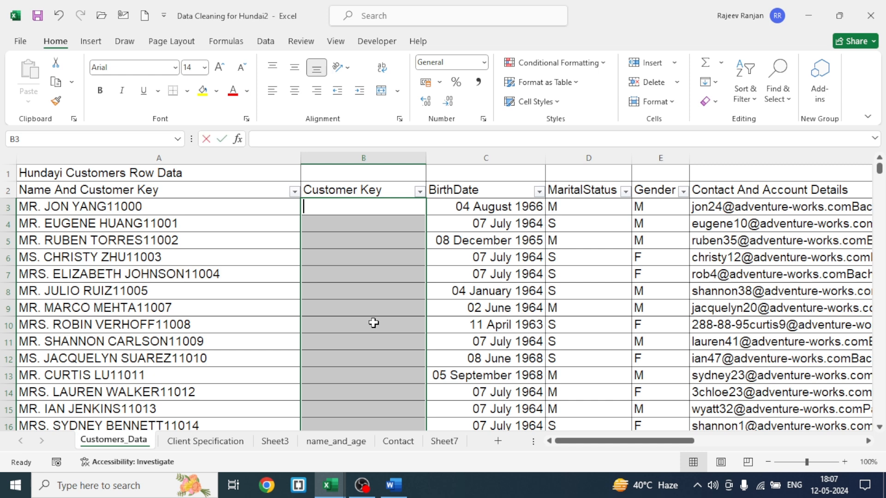
# - Fill the Customer Key range B3:B18150 in one go with the formula =RIGHT(A3,5)
pyautogui.write('=right')
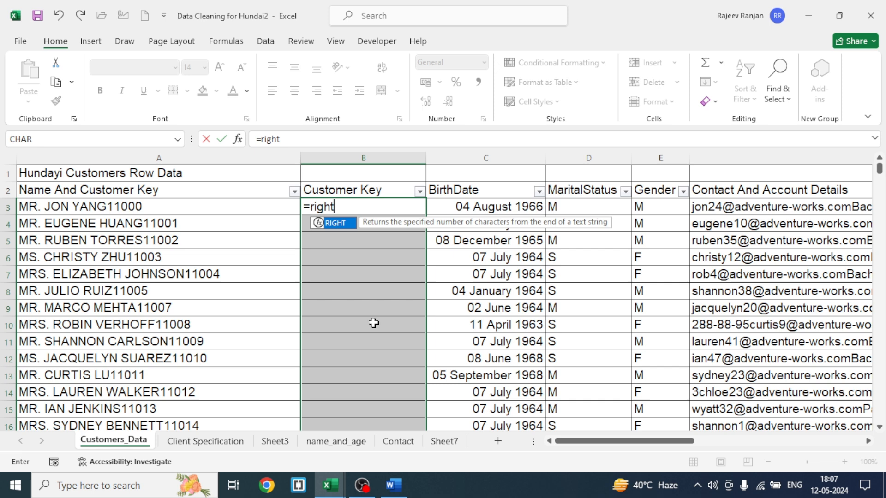
pyautogui.press('Tab')
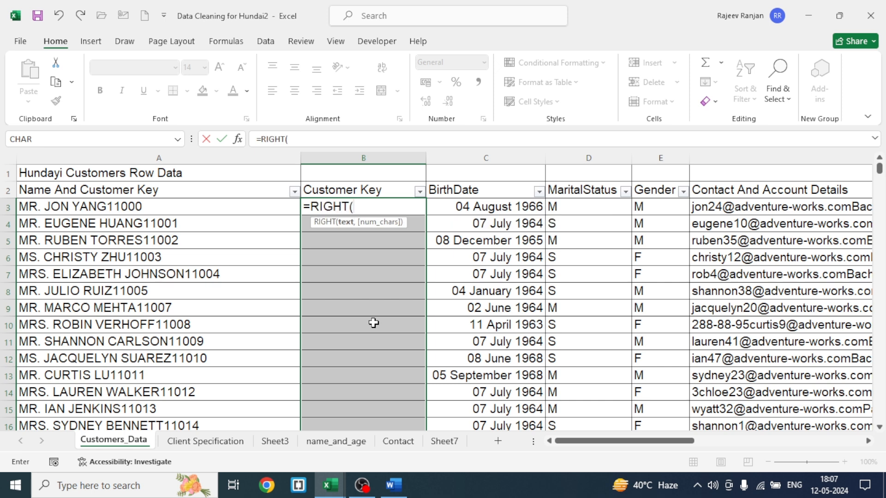
pyautogui.click(80, 205)
pyautogui.write(',')
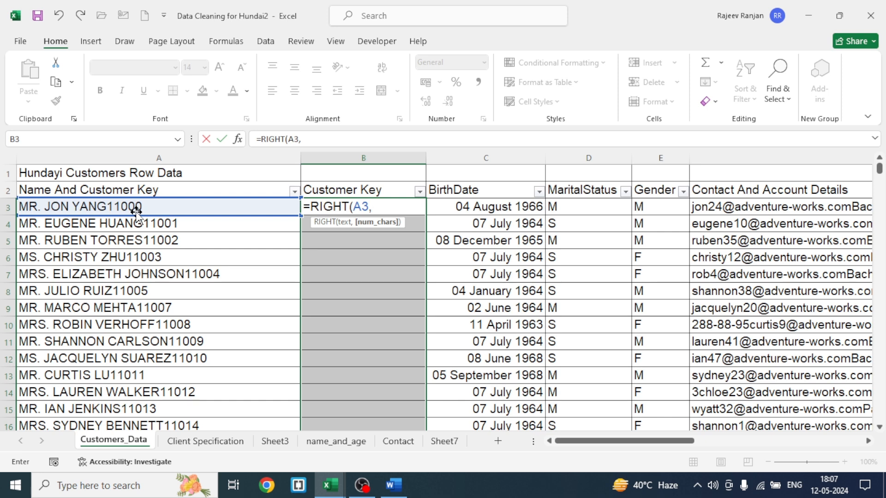
pyautogui.write('5)')
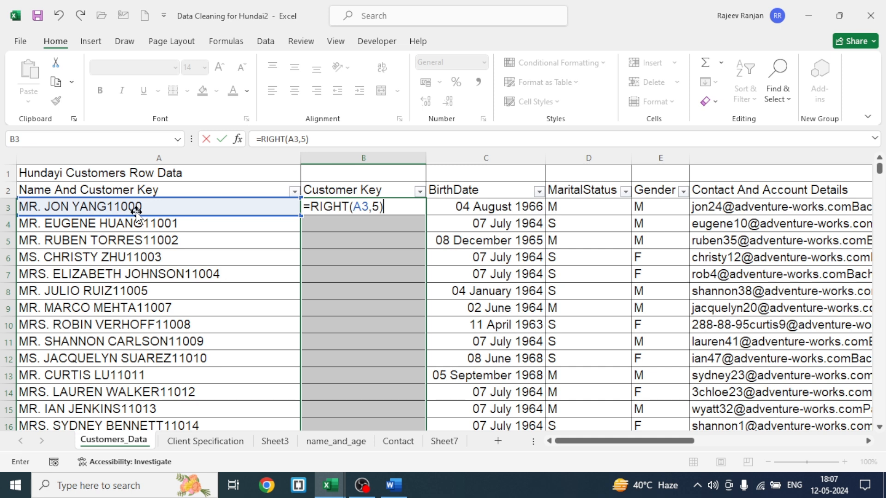
pyautogui.hotkey('ctrl', 'Return')
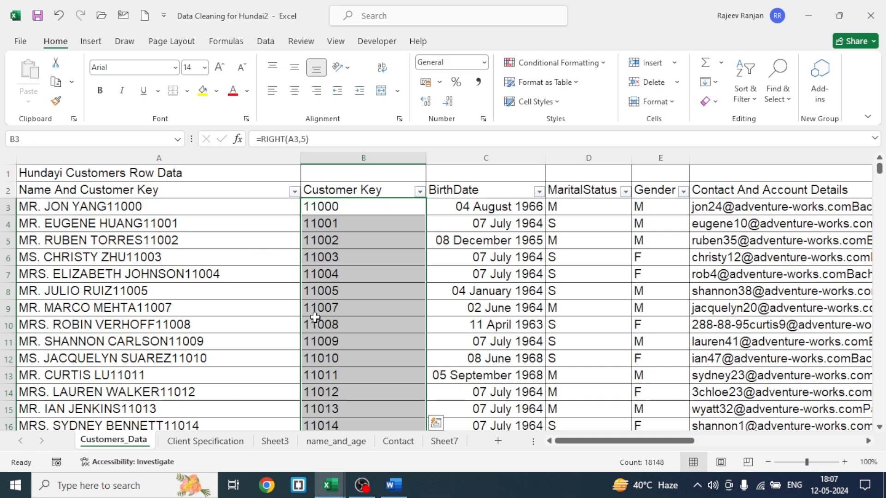
# - Center the Customer Key values both horizontally and vertically in their cells
pyautogui.click(294, 90)
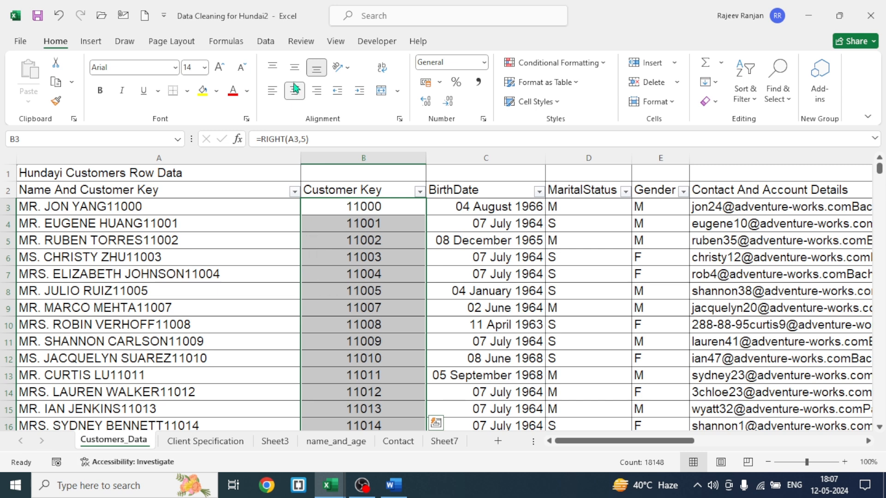
pyautogui.click(294, 68)
pyautogui.click(374, 258)
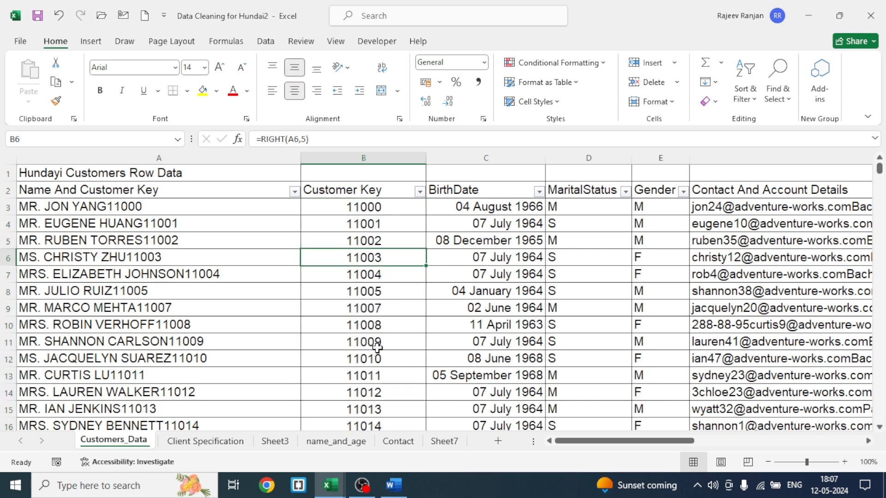
# - Try deleting the Name And Customer Key column, check the Customer Key formulas, and undo the deletion
pyautogui.click(132, 153)
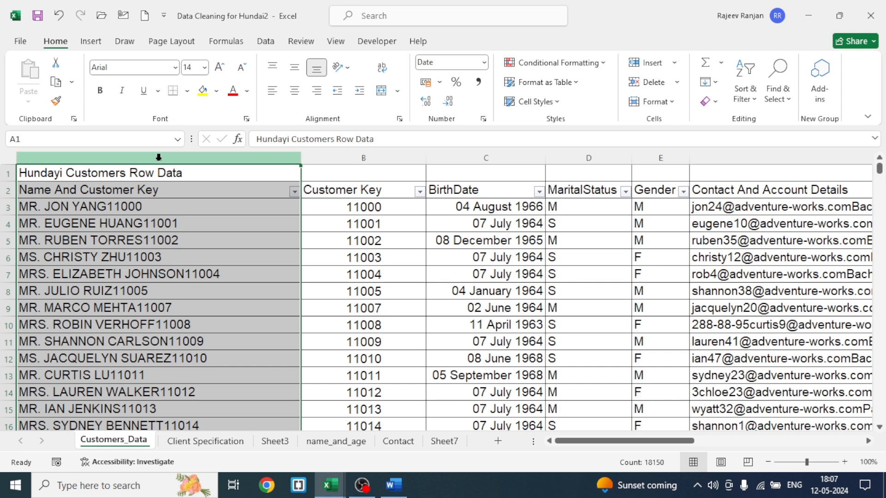
pyautogui.rightClick(149, 289)
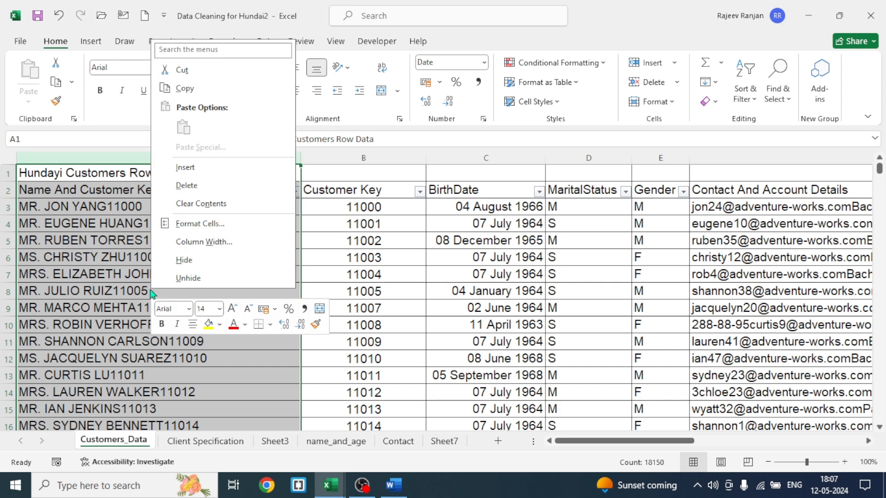
pyautogui.click(191, 183)
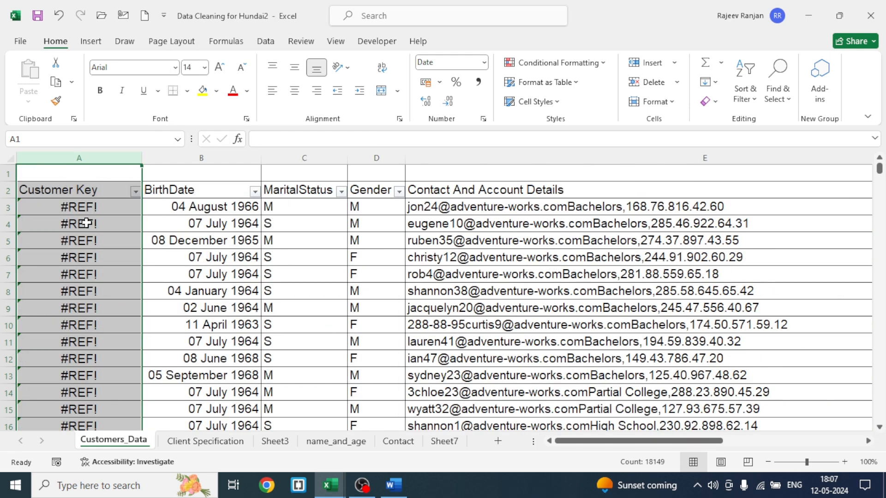
pyautogui.moveTo(81, 275); pyautogui.dragTo(103, 409)
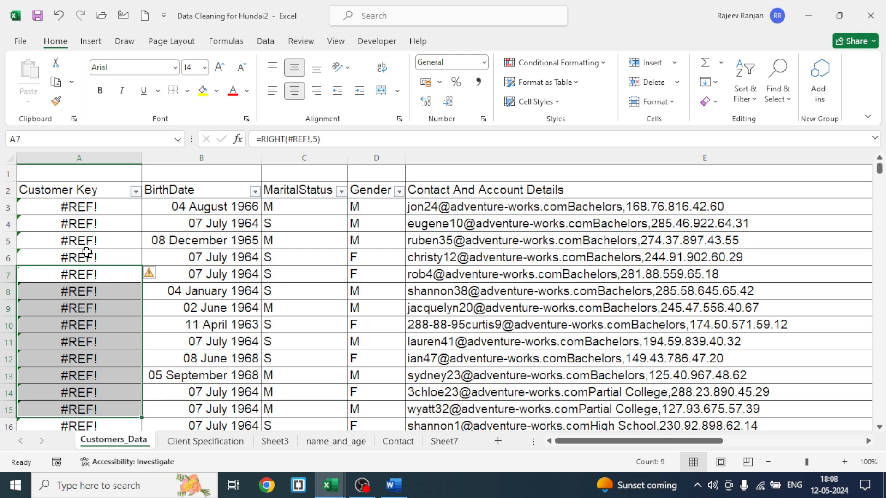
pyautogui.hotkey('ctrl', 'z')
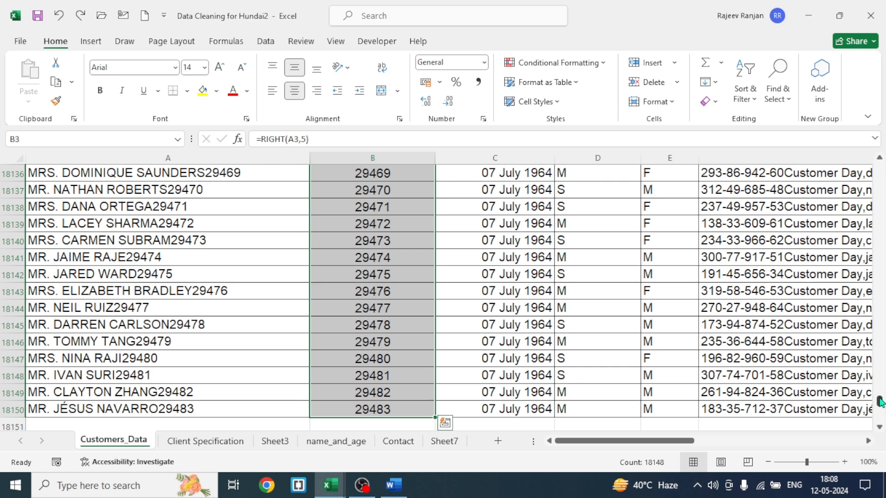
# - Copy the Customer Key formula range B3:B18150
pyautogui.moveTo(879, 401); pyautogui.dragTo(879, 167)
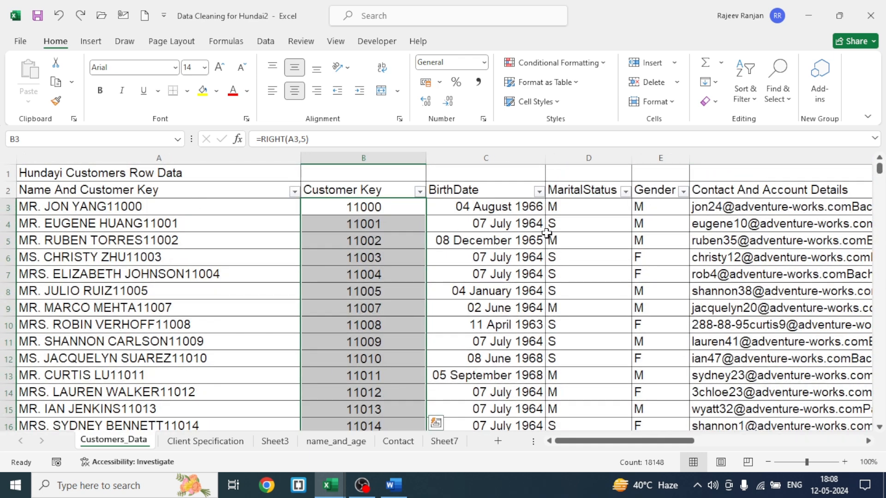
pyautogui.hotkey('ctrl', 'c')
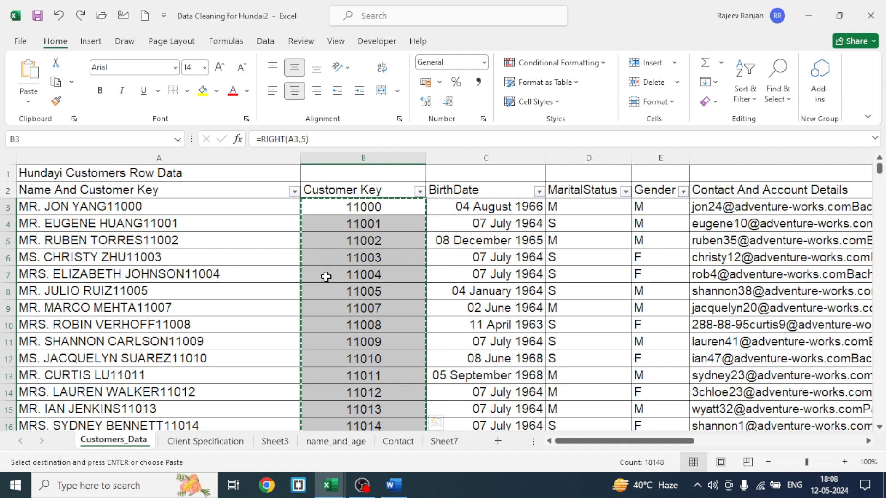
pyautogui.hotkey('ctrl', 'alt', 'v')
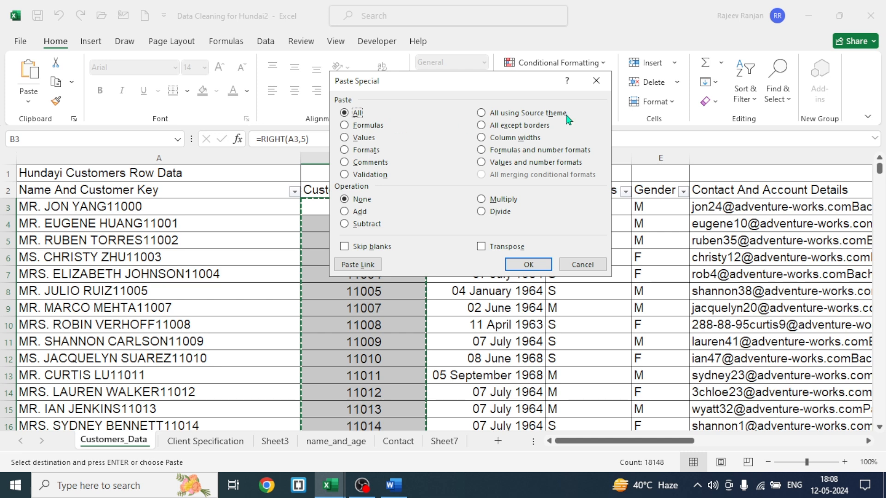
pyautogui.click(596, 80)
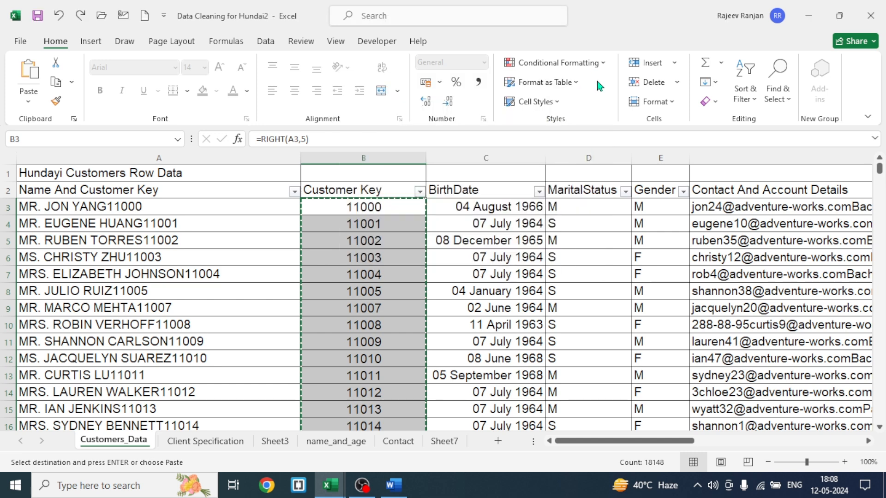
pyautogui.rightClick(347, 249)
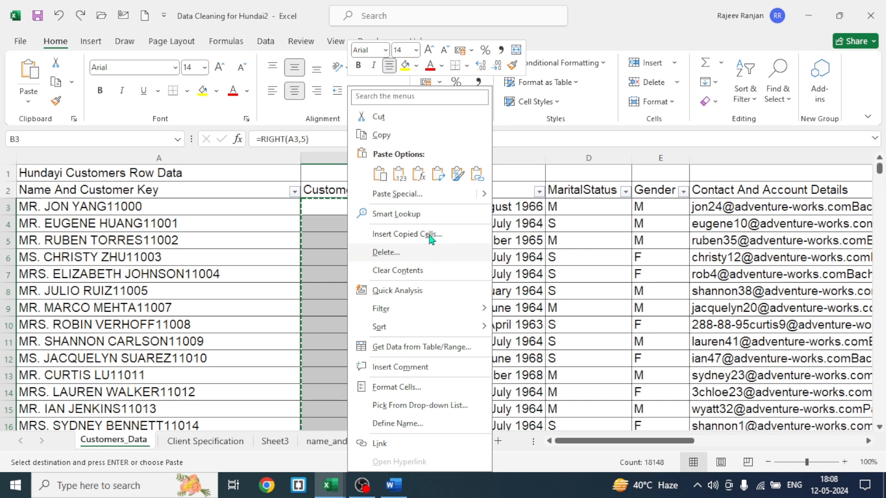
pyautogui.click(398, 194)
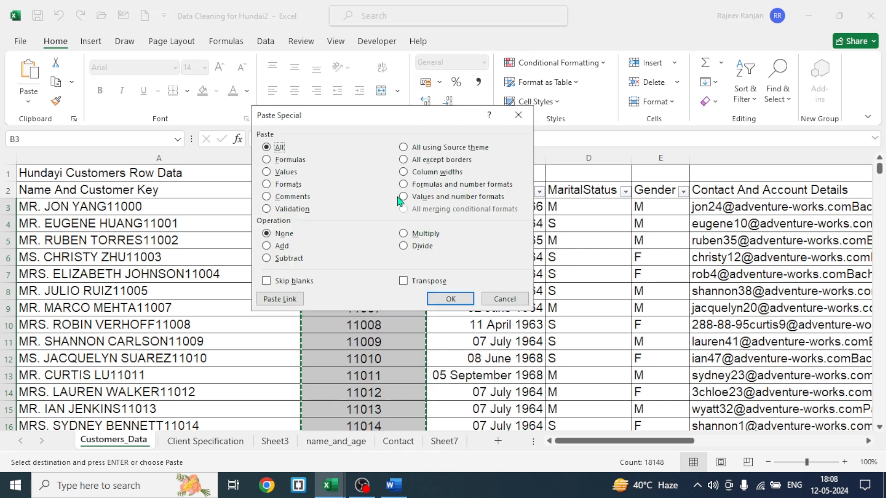
pyautogui.moveTo(360, 117); pyautogui.dragTo(538, 104)
pyautogui.click(696, 104)
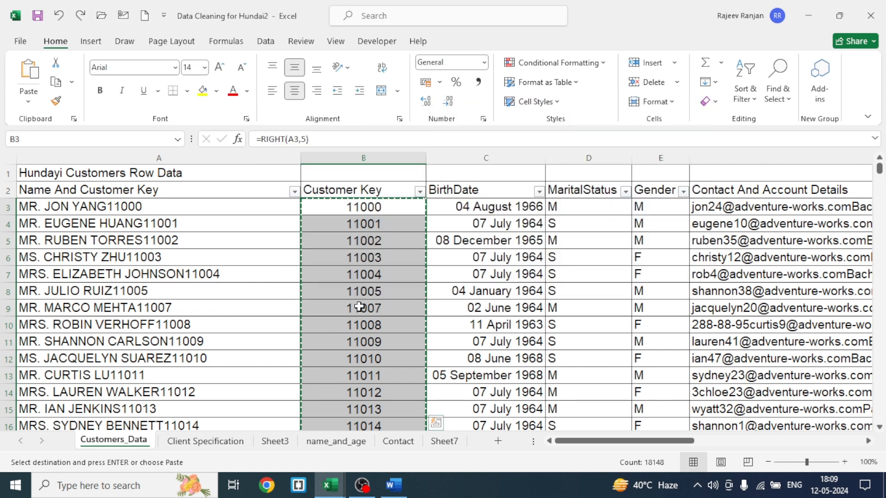
# - Paste the copied Customer Key range over itself with Paste Special Values, and check several cells for leftover formulas
pyautogui.click(28, 104)
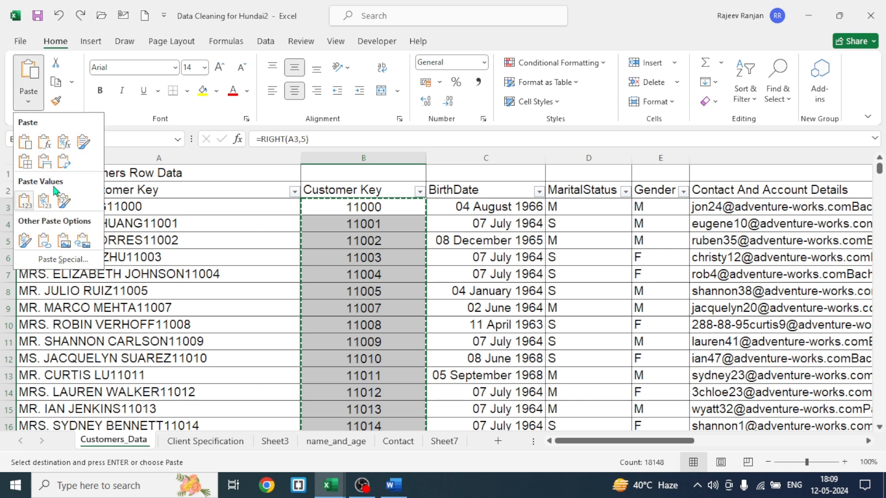
pyautogui.click(56, 261)
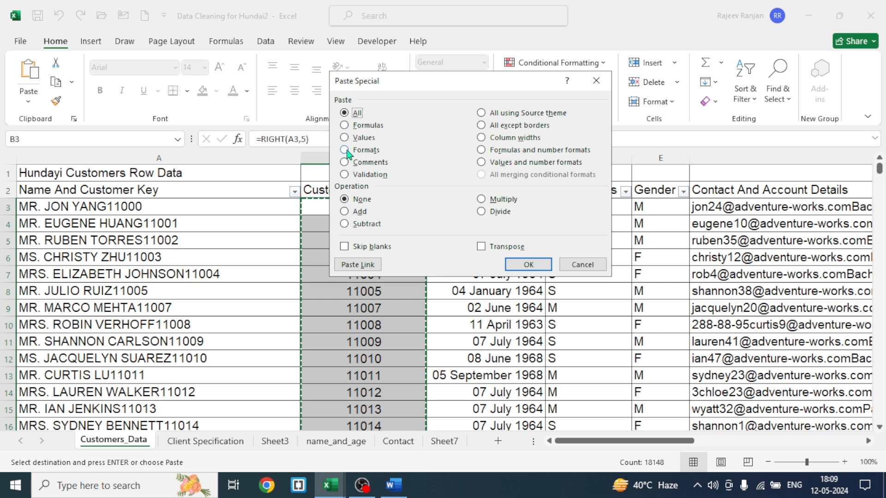
pyautogui.click(346, 139)
pyautogui.click(528, 265)
pyautogui.click(364, 273)
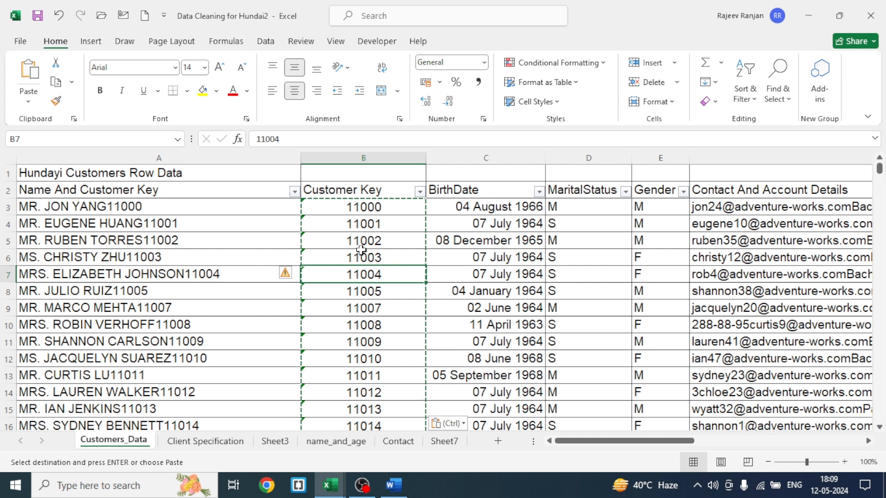
pyautogui.click(363, 225)
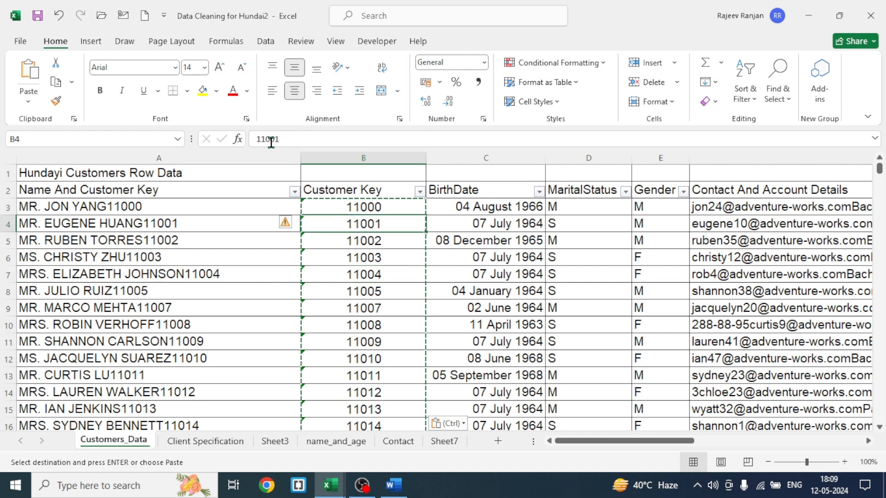
pyautogui.click(377, 289)
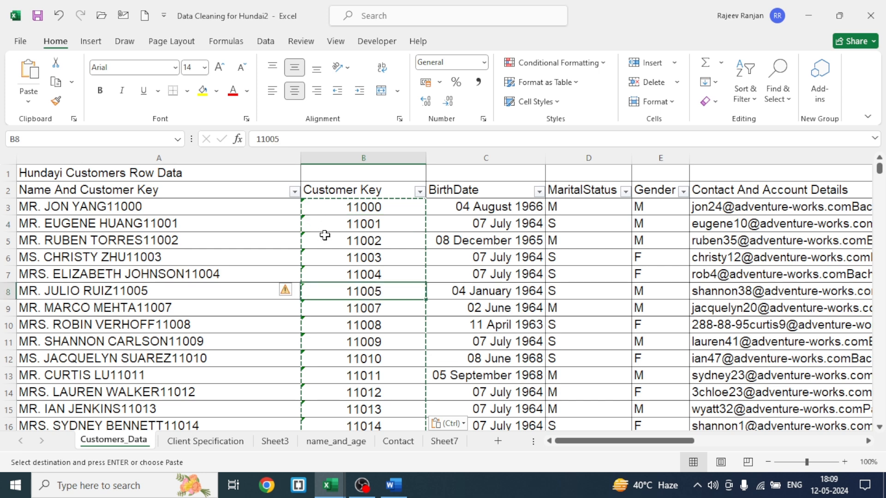
# - Ignore the number-stored-as-text error for the Customer Key cells and end the copy mode
pyautogui.click(315, 209)
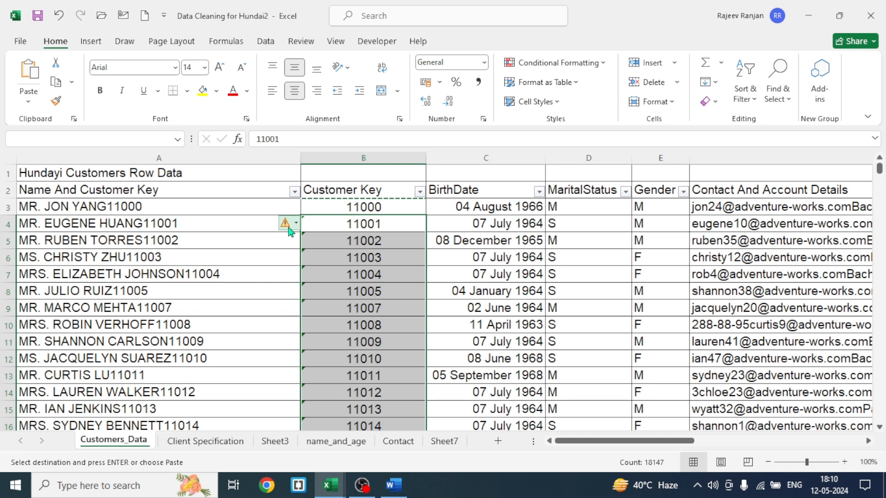
pyautogui.moveTo(293, 224)
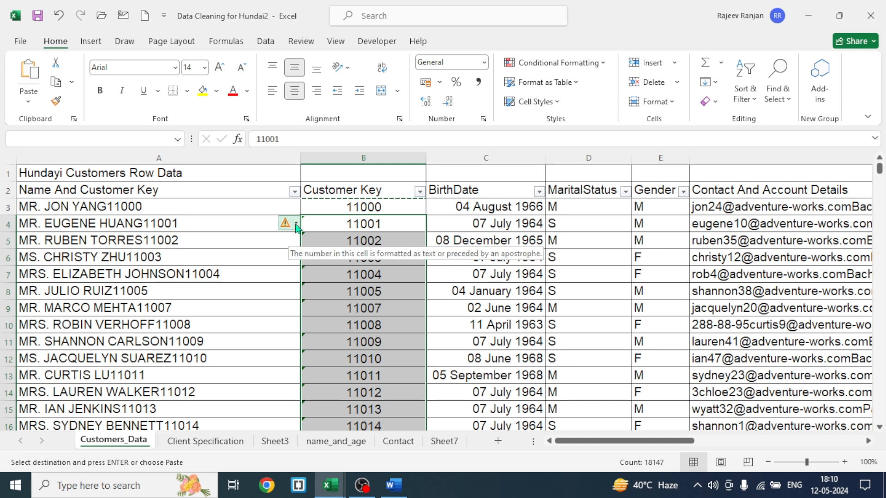
pyautogui.click(295, 225)
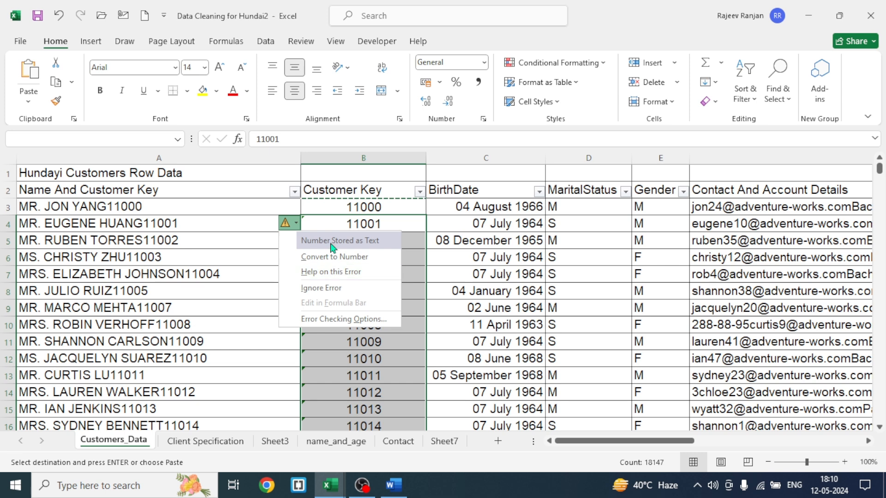
pyautogui.click(325, 289)
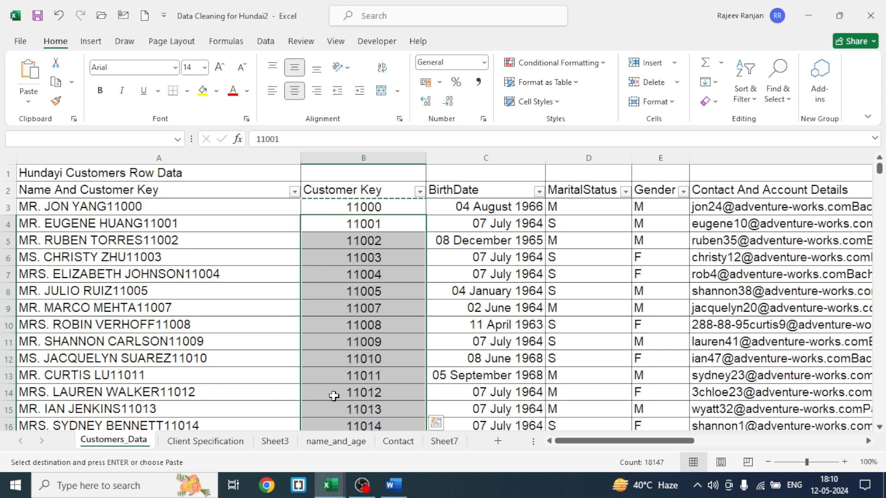
pyautogui.press('Escape')
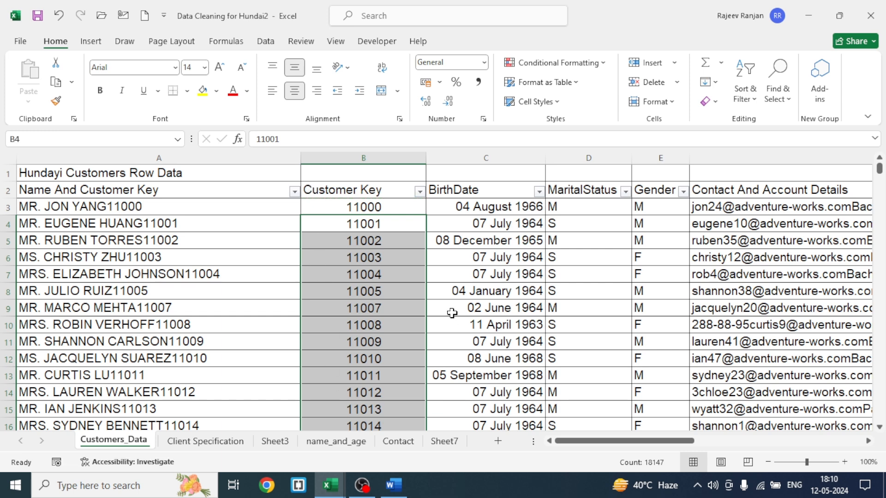
pyautogui.click(451, 309)
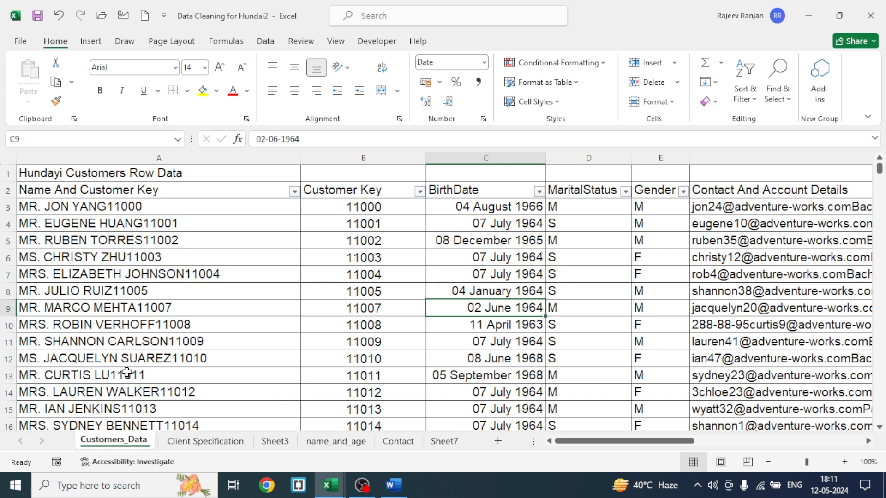
# - Replace all matches of 1* with nothing in the Name And Customer Key data from A3 down to strip the trailing keys
pyautogui.click(116, 208)
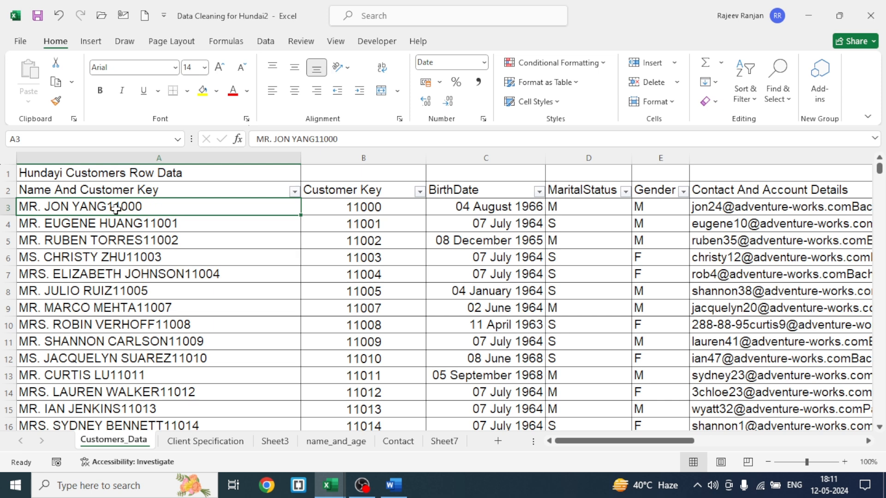
pyautogui.hotkey('ctrl', 'shift', 'Down')
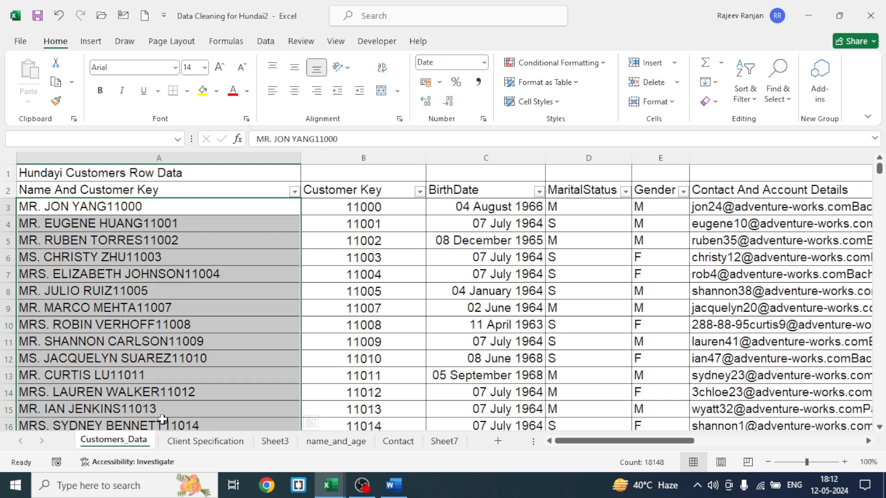
pyautogui.hotkey('ctrl', 'h')
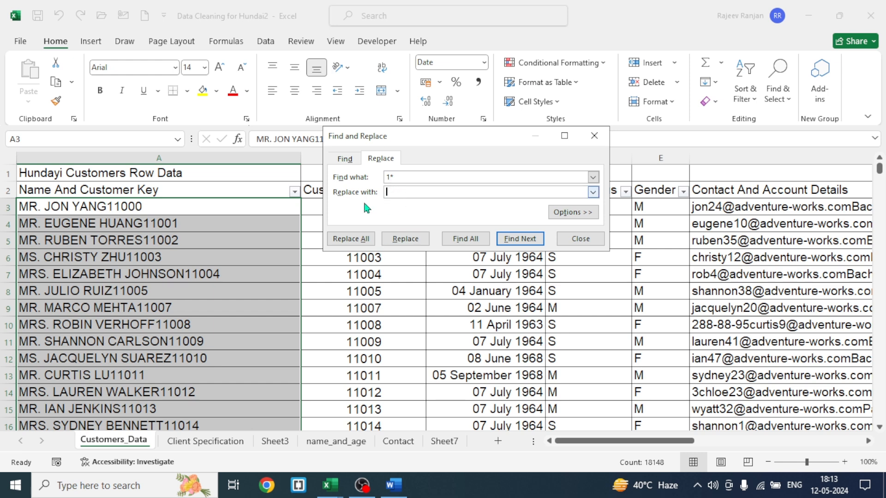
pyautogui.click(353, 241)
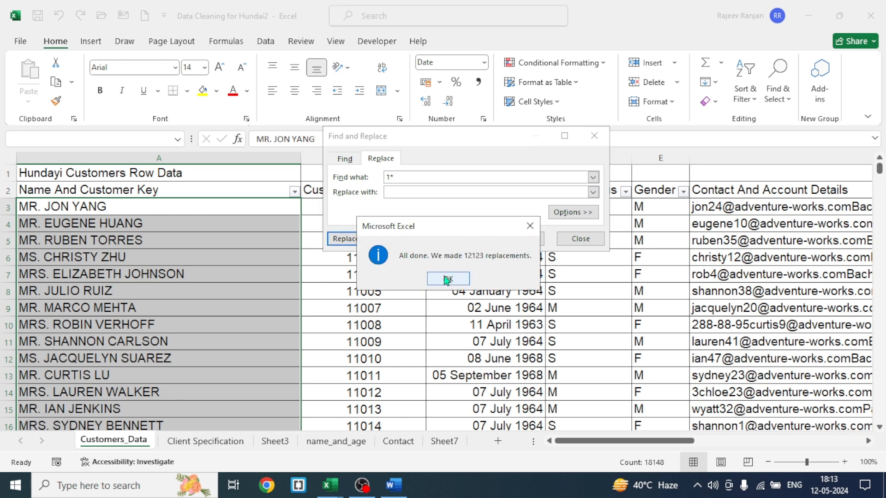
pyautogui.click(448, 278)
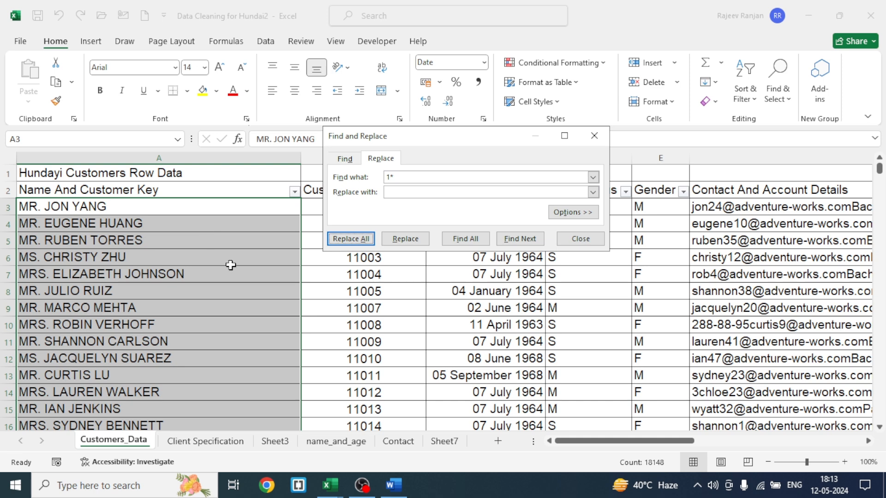
pyautogui.click(582, 243)
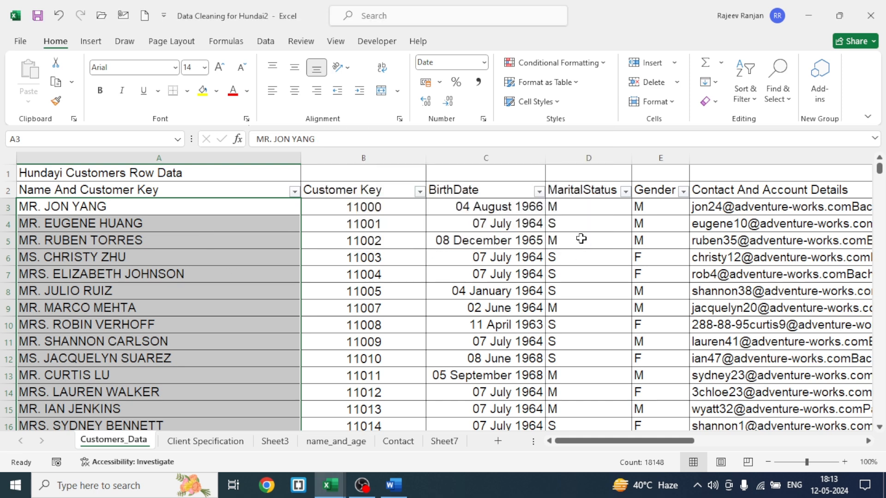
pyautogui.click(243, 331)
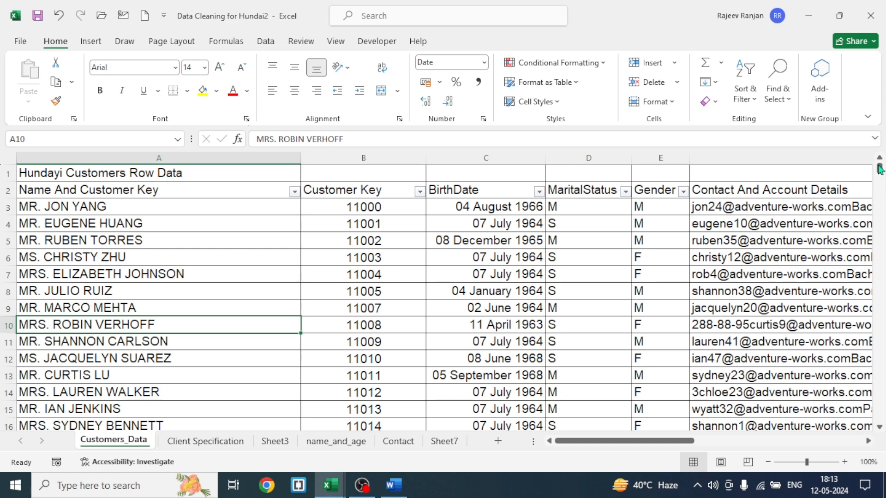
pyautogui.moveTo(880, 169)
pyautogui.mouseDown()
pyautogui.moveTo(879, 261)
pyautogui.moveTo(879, 168)
pyautogui.mouseUp()
# - Review the full-name splitting requirement on the Client Specification sheet and return to the Customers_Data sheet
pyautogui.click(209, 444)
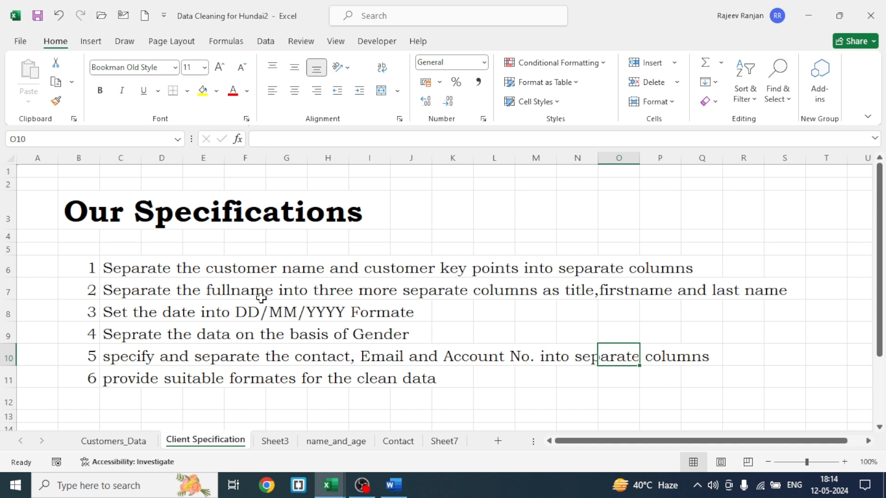
pyautogui.click(334, 299)
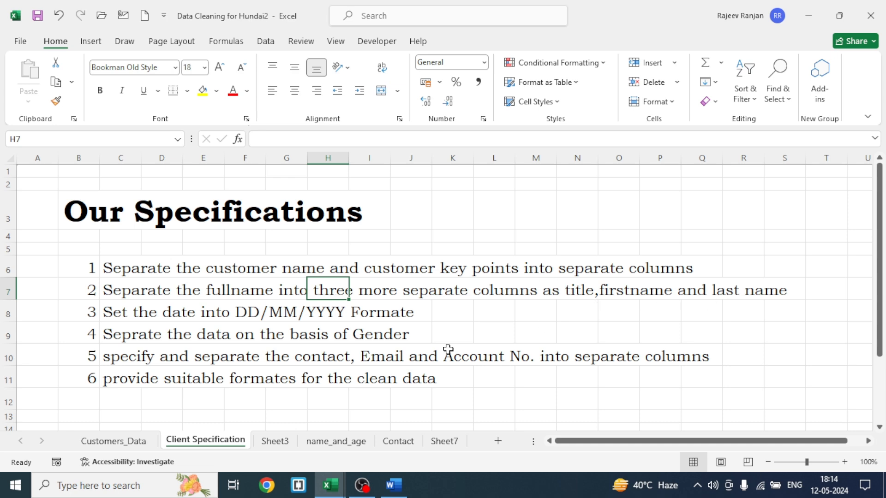
pyautogui.click(113, 441)
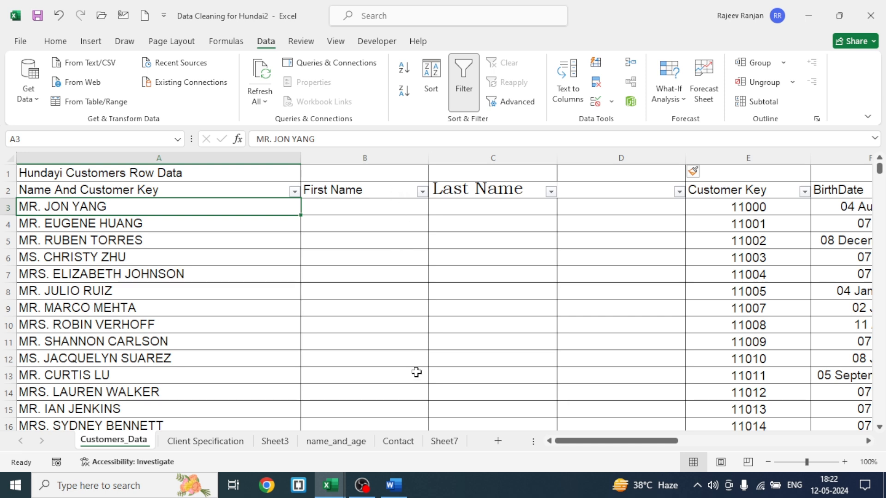
# - Split the full names from A3 down into title, first name and last name using Text to Columns, delimited by spaces, replacing existing data
pyautogui.hotkey('ctrl', 'shift', 'Down')
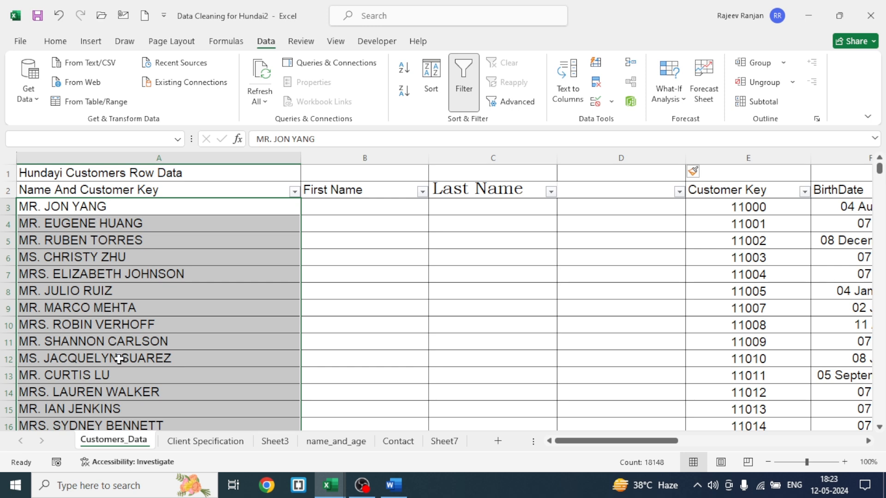
pyautogui.click(571, 71)
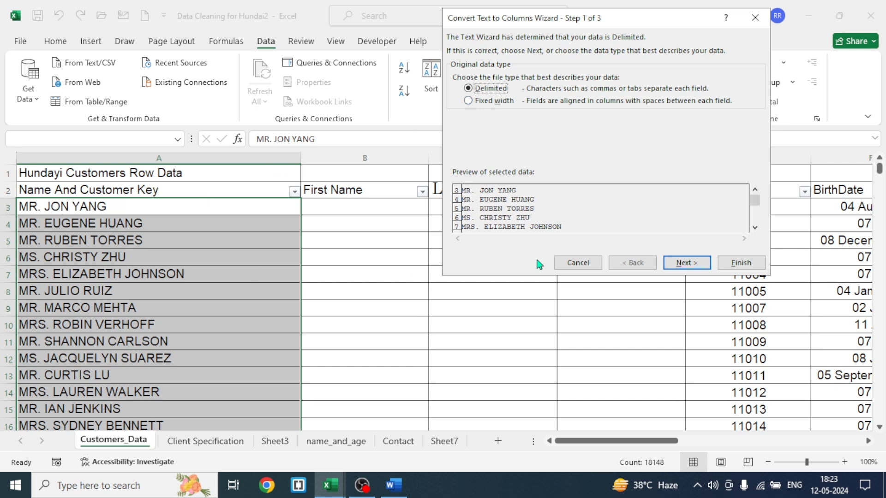
pyautogui.click(584, 263)
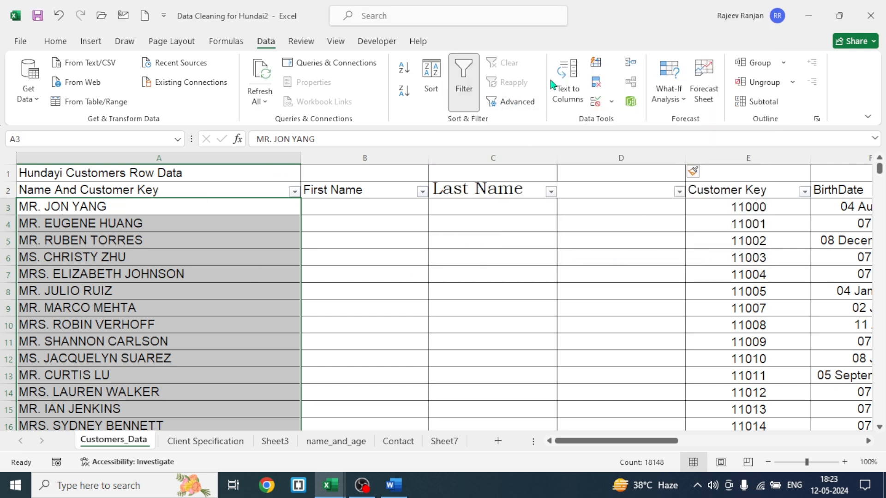
pyautogui.click(567, 83)
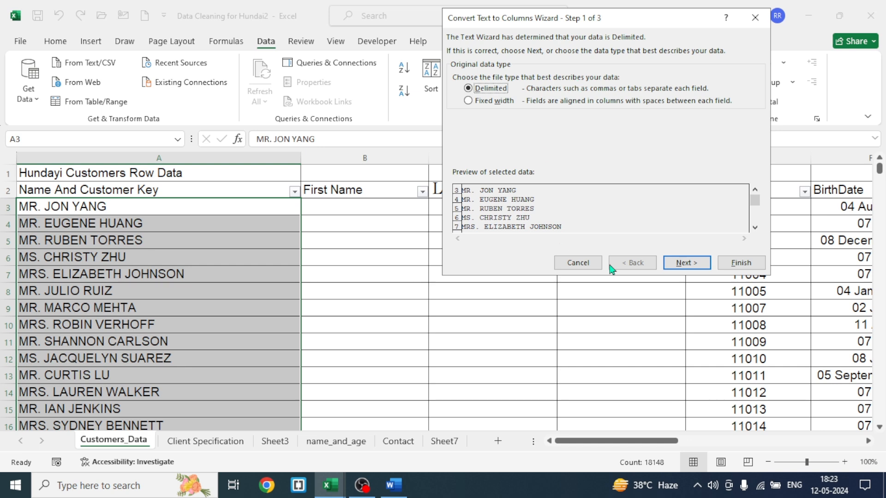
pyautogui.click(691, 262)
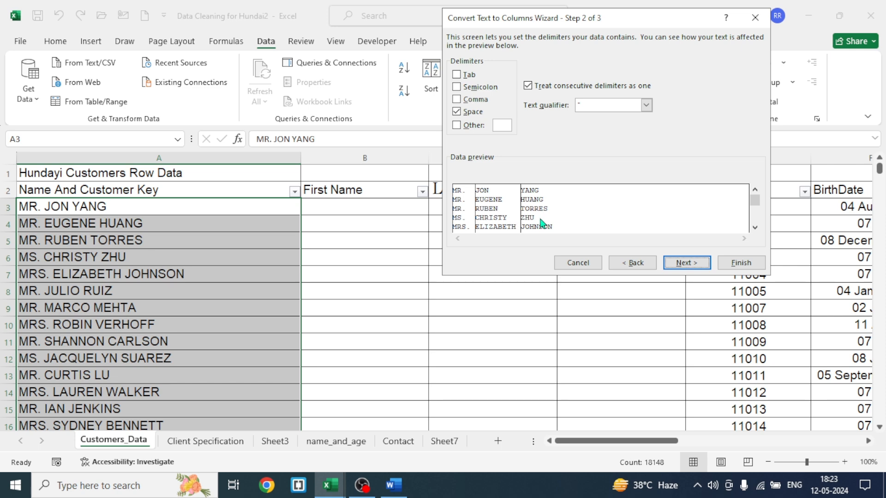
pyautogui.click(687, 263)
pyautogui.click(741, 263)
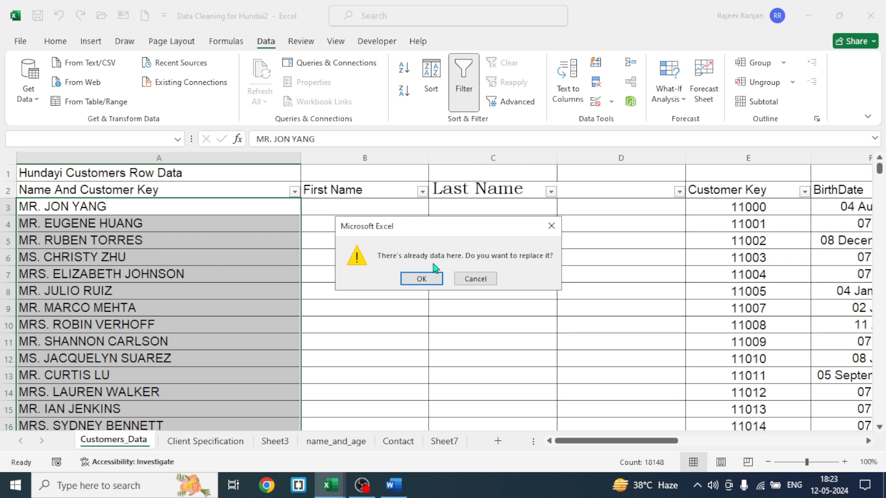
pyautogui.click(416, 279)
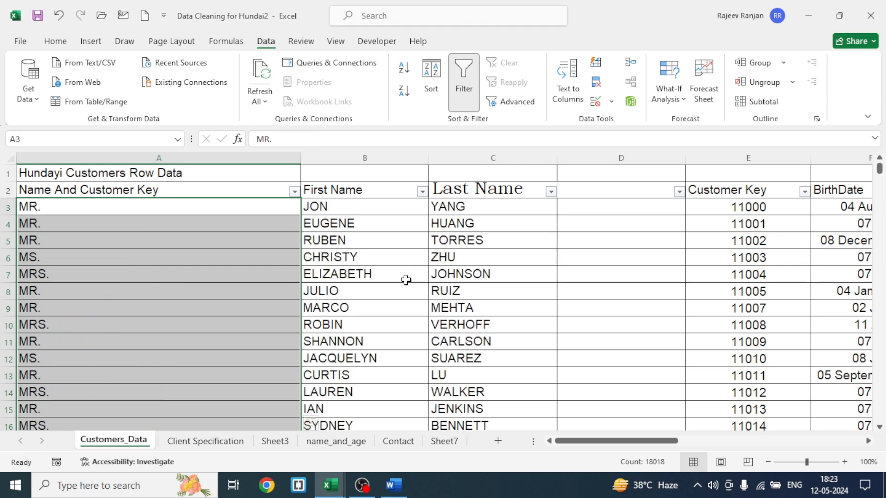
# - Delete the empty column before Customer Key and rename the Name And Customer Key header to Title
pyautogui.click(192, 269)
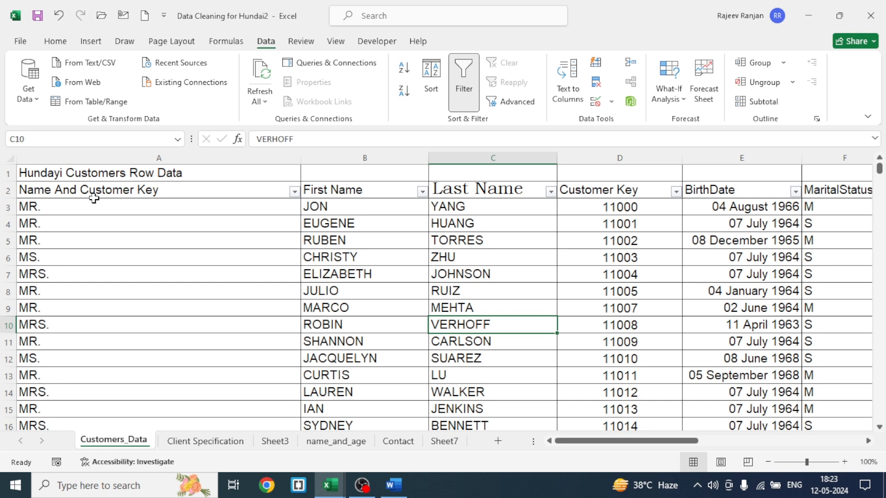
pyautogui.click(88, 190)
pyautogui.write('Ti')
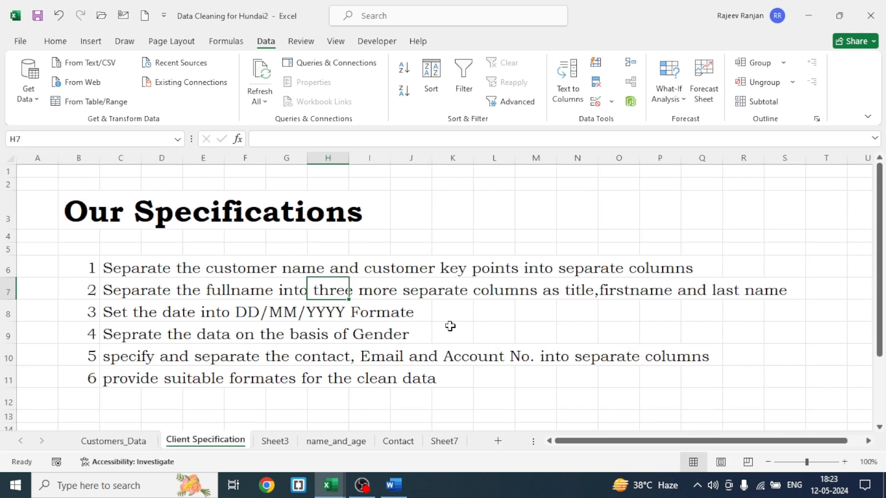
# - Review the date format requirement on the Client Specification sheet and return to the Customers_Data sheet
pyautogui.click(451, 327)
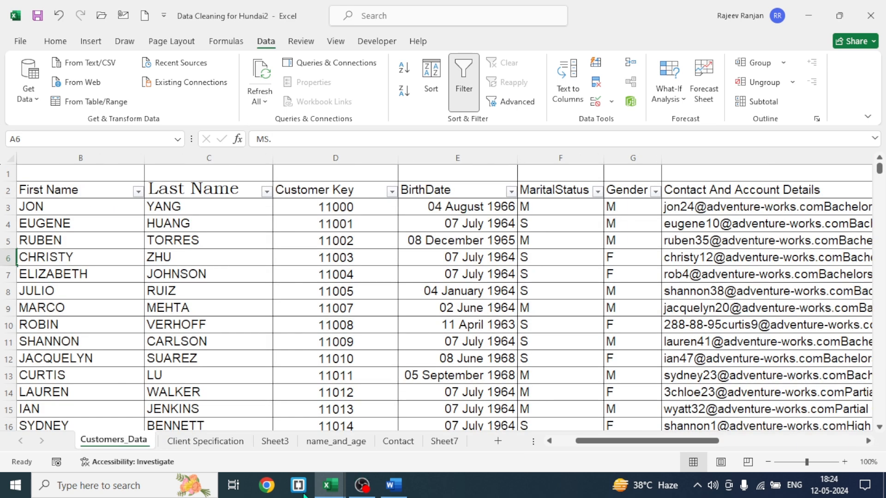
pyautogui.click(185, 443)
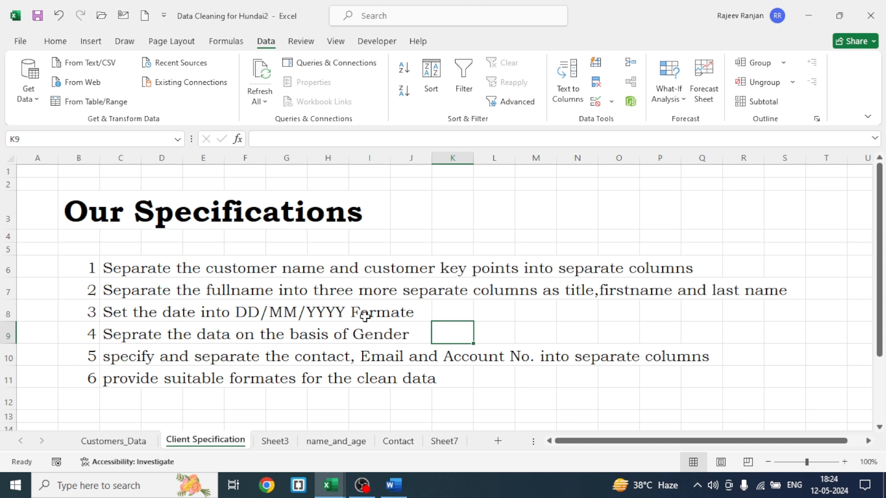
pyautogui.click(122, 442)
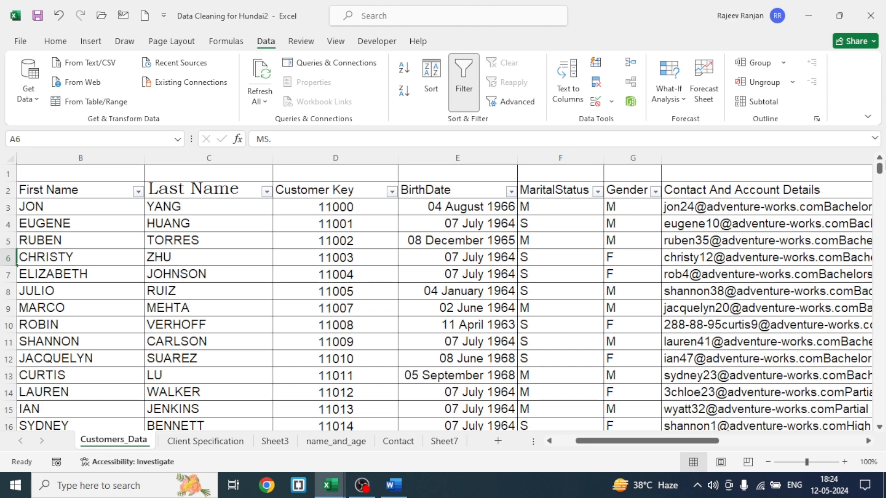
# - Apply the custom number format DD-MM-YYYY to the BirthDate values from E3 down
pyautogui.moveTo(879, 168)
pyautogui.mouseDown()
pyautogui.moveTo(880, 178)
pyautogui.moveTo(879, 169)
pyautogui.mouseUp()
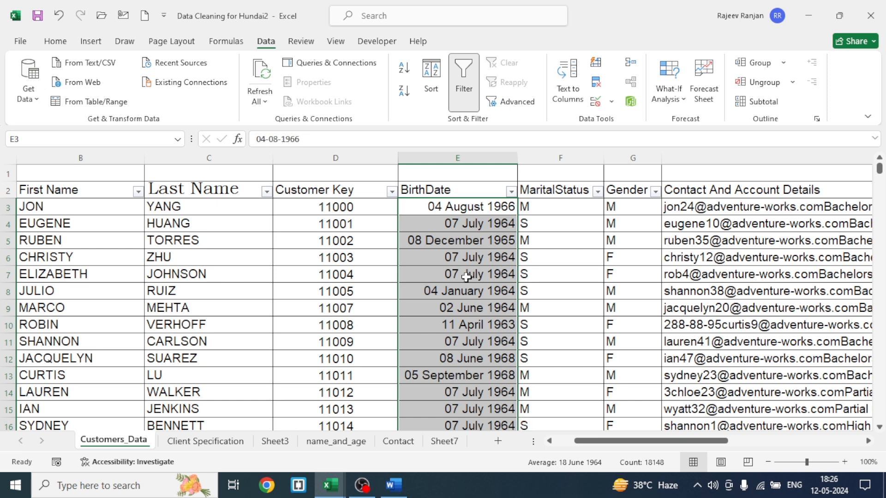
pyautogui.hotkey('ctrl', '1')
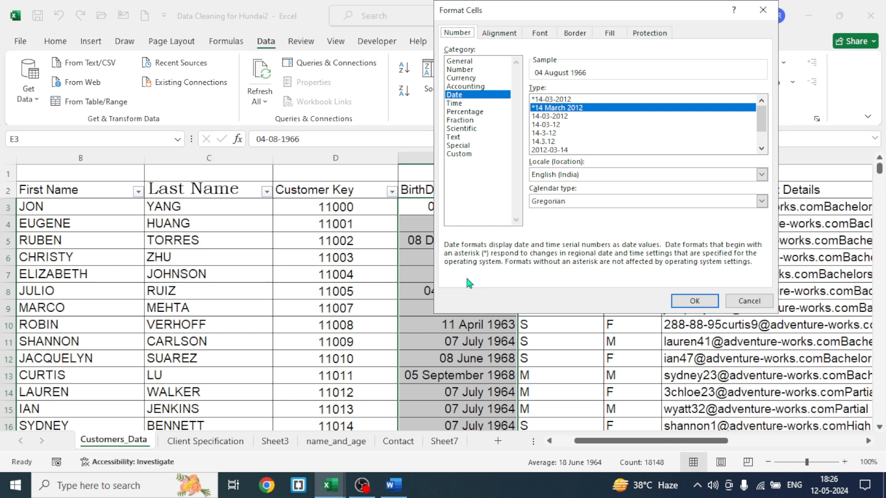
pyautogui.click(766, 14)
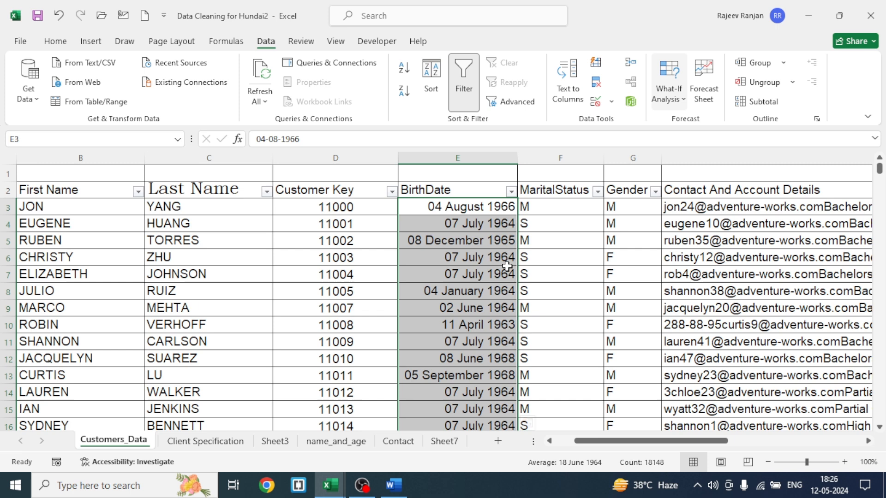
pyautogui.rightClick(461, 243)
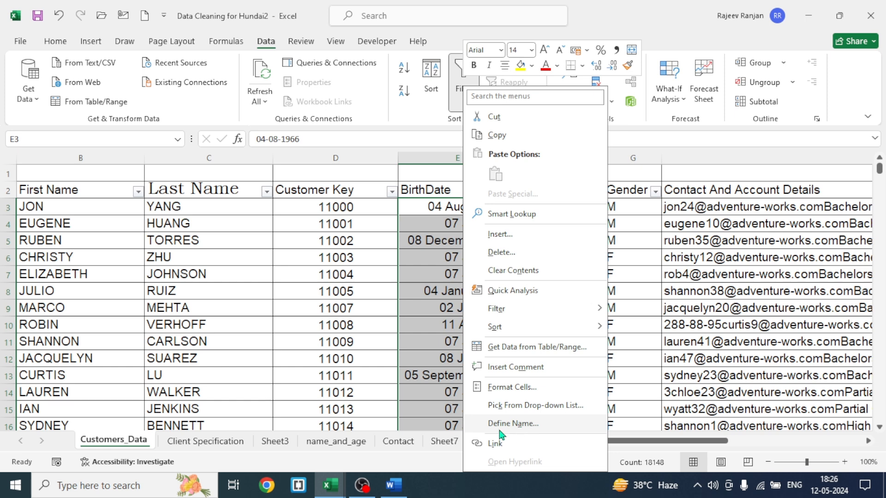
pyautogui.click(508, 387)
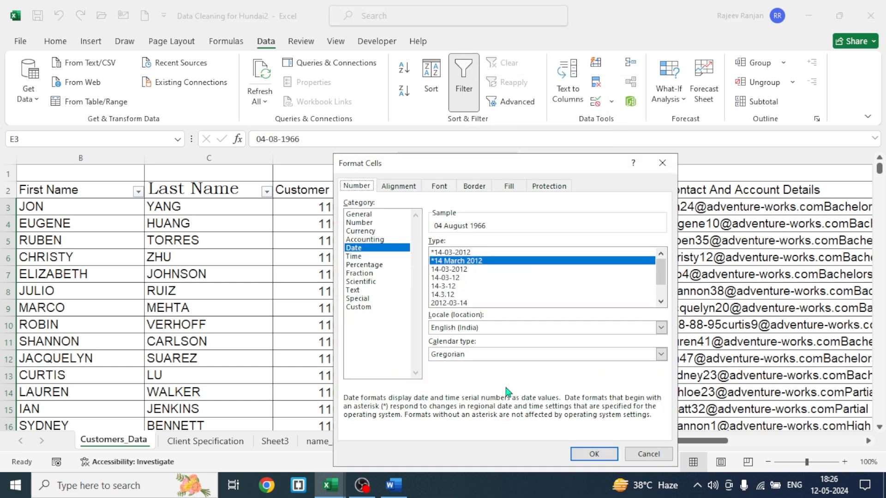
pyautogui.moveTo(468, 162); pyautogui.dragTo(567, 19)
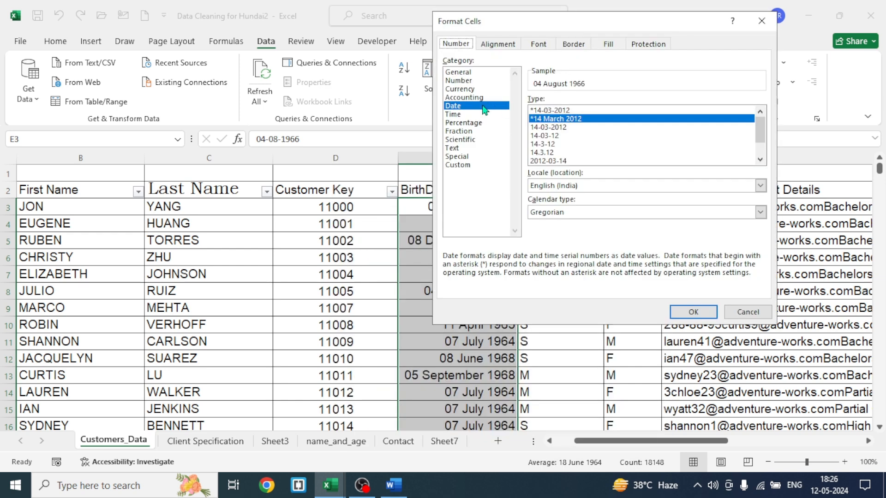
pyautogui.click(461, 165)
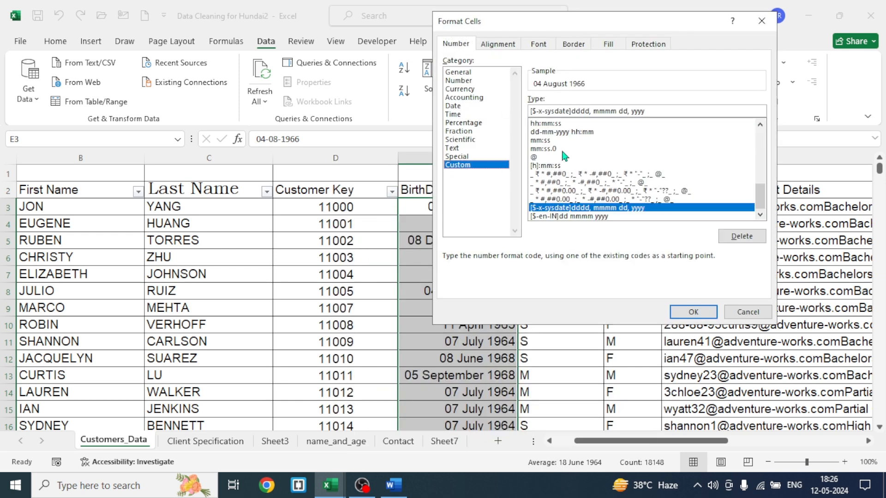
pyautogui.click(657, 108)
pyautogui.press('BackSpace')
pyautogui.press('BackSpace')
pyautogui.press('BackSpace')
pyautogui.press('BackSpace')
pyautogui.press('BackSpace')
pyautogui.press('BackSpace')
pyautogui.press('BackSpace')
pyautogui.press('BackSpace')
pyautogui.press('BackSpace')
pyautogui.press('BackSpace')
pyautogui.press('BackSpace')
pyautogui.press('BackSpace')
pyautogui.press('BackSpace')
pyautogui.press('BackSpace')
pyautogui.press('BackSpace')
pyautogui.press('BackSpace')
pyautogui.press('BackSpace')
pyautogui.press('BackSpace')
pyautogui.press('BackSpace')
pyautogui.press('BackSpace')
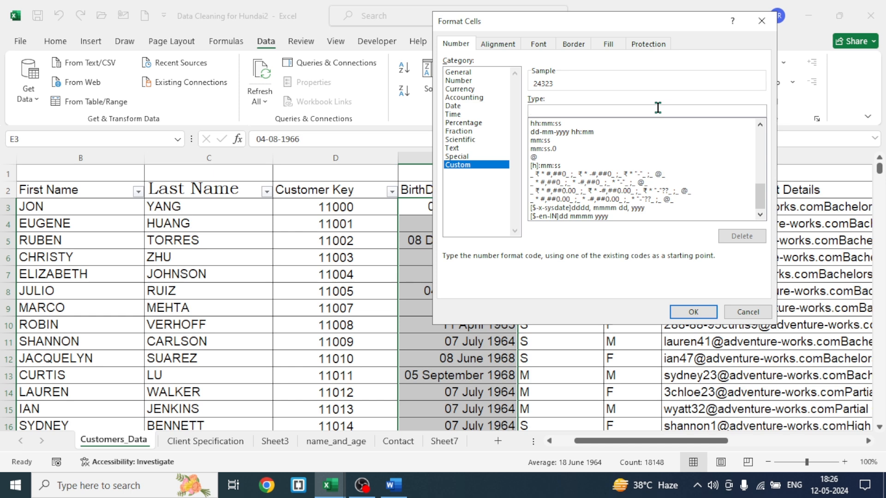
pyautogui.write('DD')
pyautogui.write('-MM-YYYY')
pyautogui.click(694, 312)
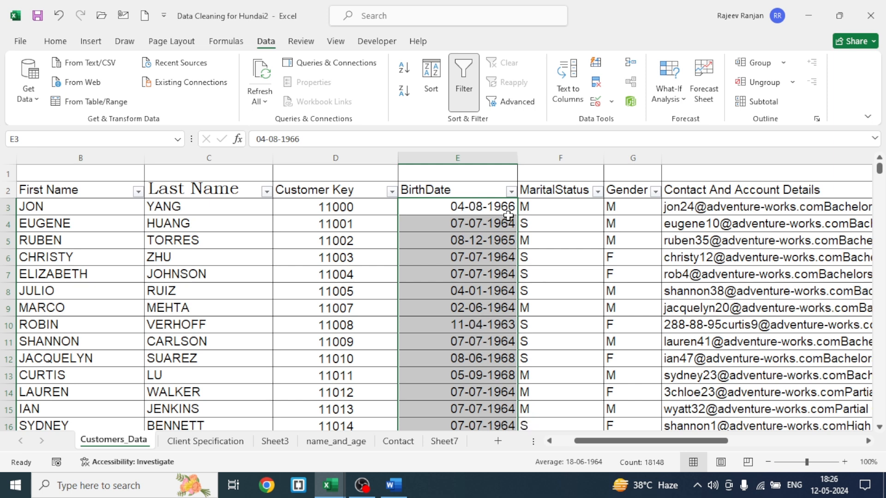
# - Center the BirthDate values horizontally and align them to the middle vertically
pyautogui.click(55, 41)
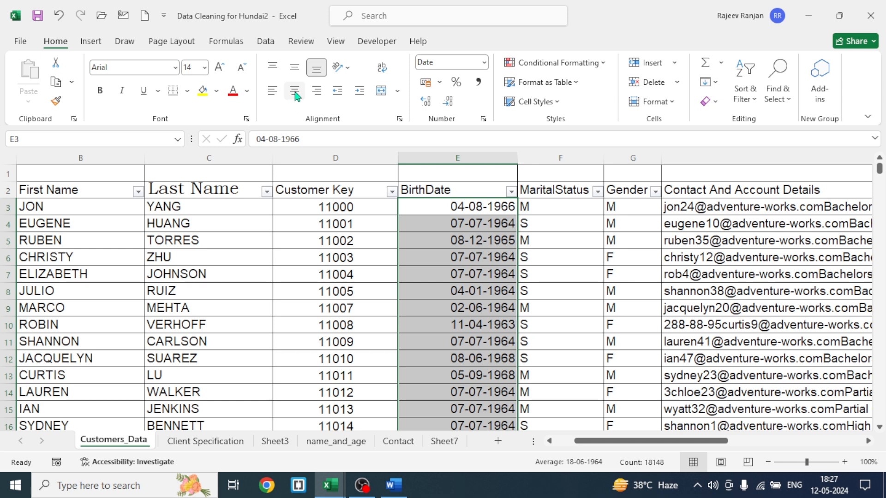
pyautogui.click(293, 91)
pyautogui.click(292, 69)
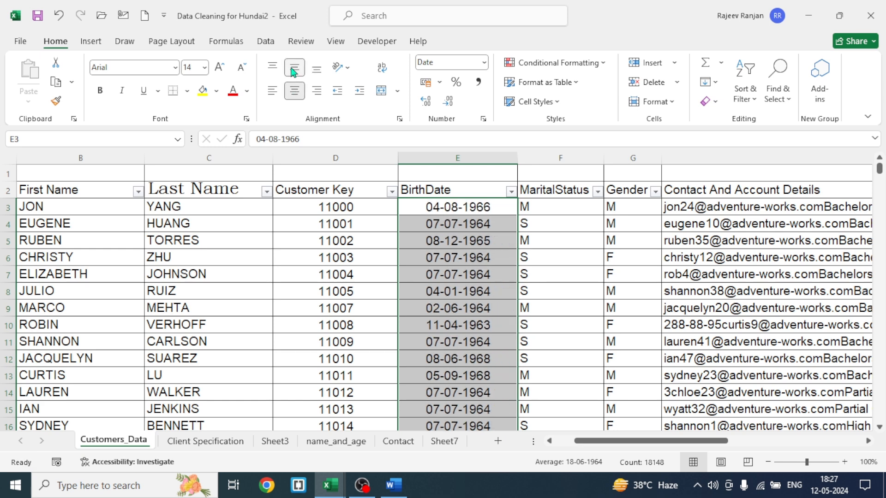
pyautogui.click(482, 273)
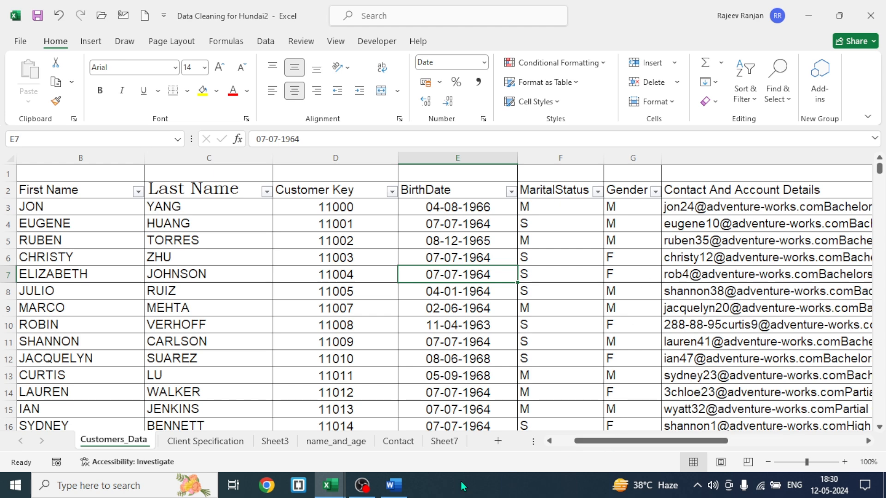
# - Narrow the Contact And Account Details column so it fits its entries more closely
pyautogui.moveTo(636, 442); pyautogui.dragTo(693, 445)
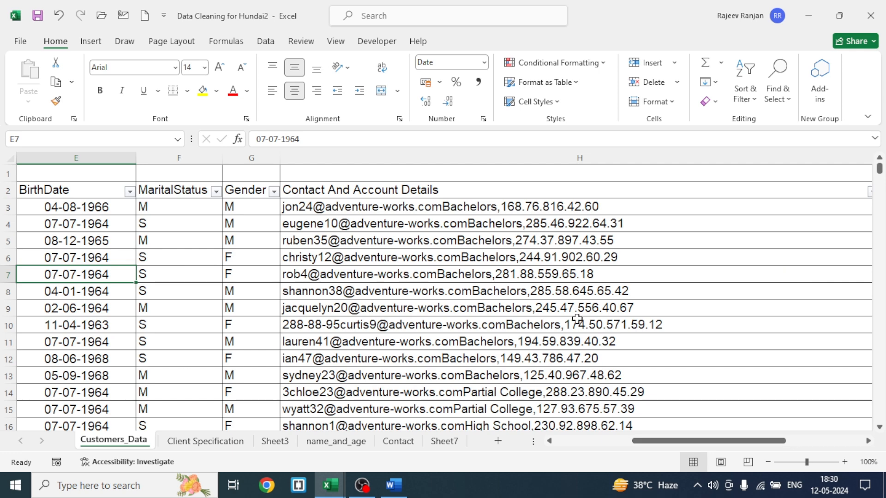
pyautogui.click(356, 206)
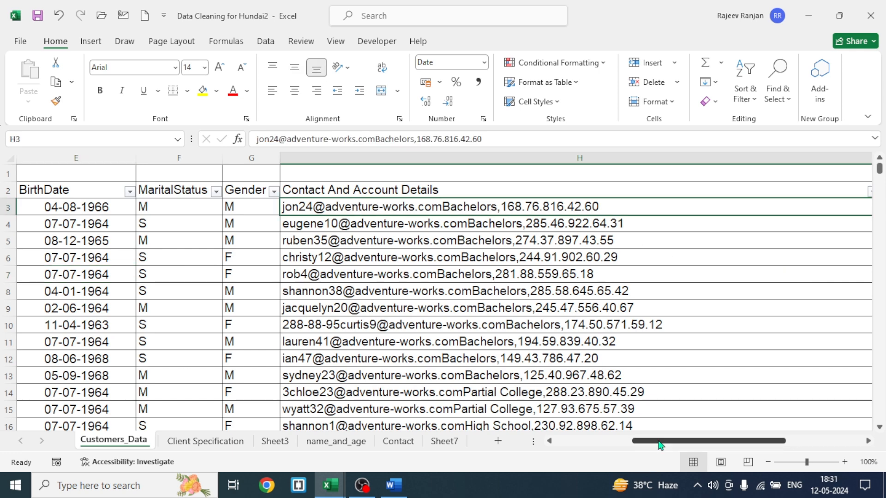
pyautogui.moveTo(658, 441); pyautogui.dragTo(677, 438)
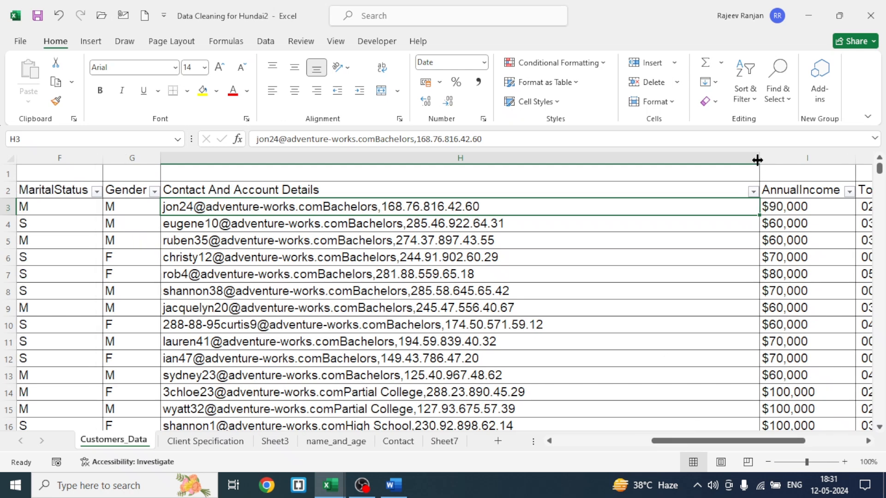
pyautogui.moveTo(756, 158); pyautogui.dragTo(555, 168)
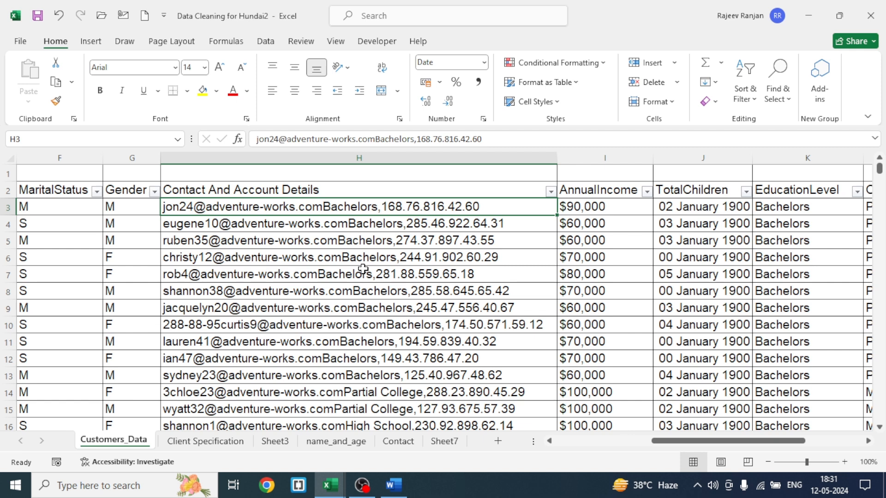
# - Insert a blank column before AnnualIncome and reduce its width to about half
pyautogui.click(612, 157)
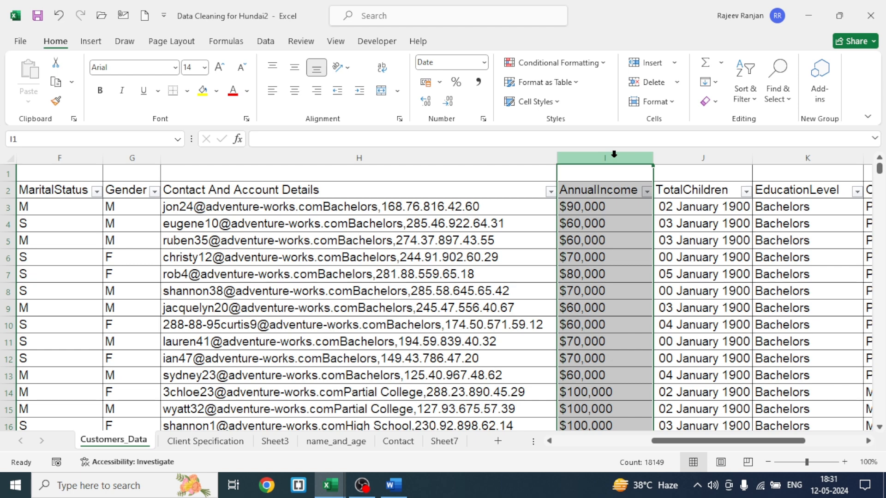
pyautogui.hotkey('ctrl', 'shift', '+')
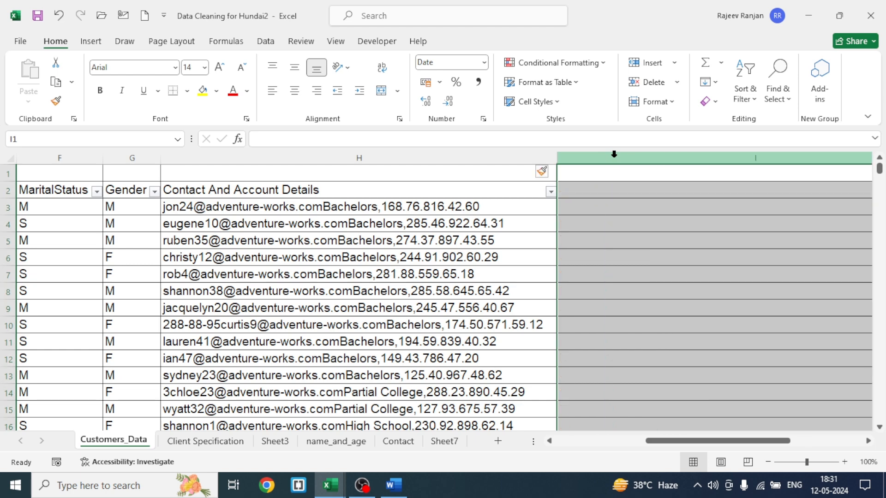
pyautogui.hscroll(2, 614, 154)
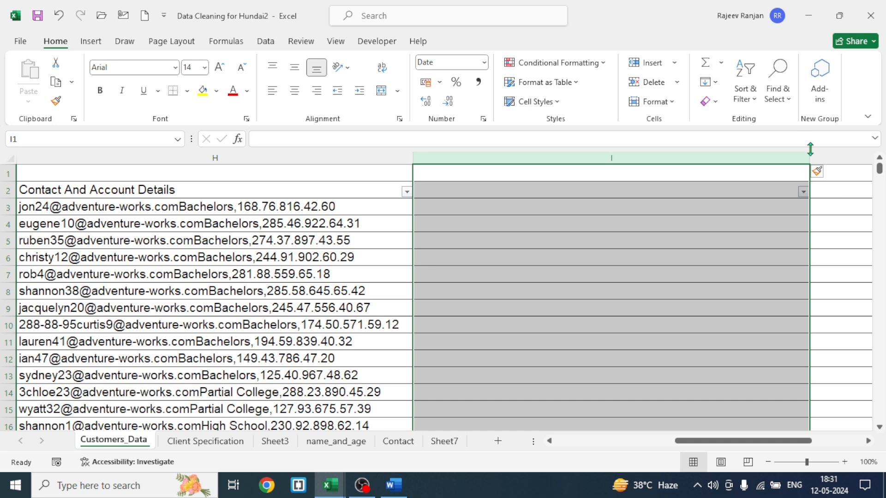
pyautogui.moveTo(809, 158); pyautogui.dragTo(628, 167)
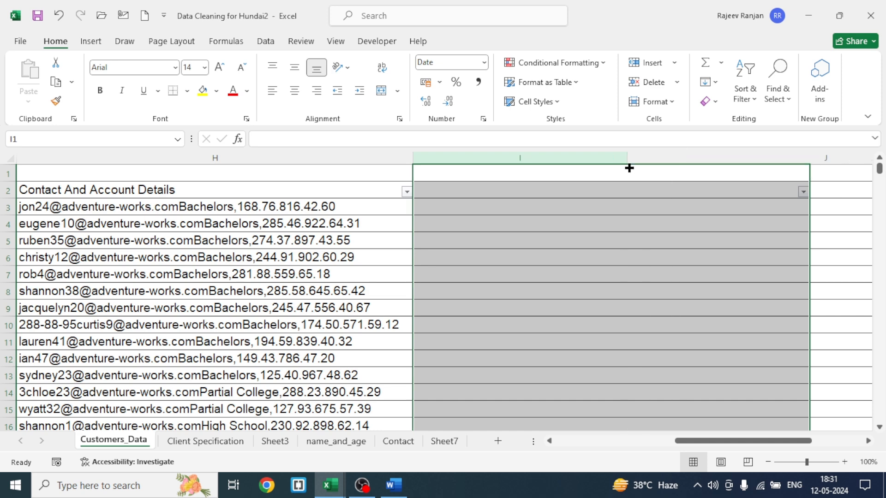
pyautogui.moveTo(732, 443); pyautogui.dragTo(762, 443)
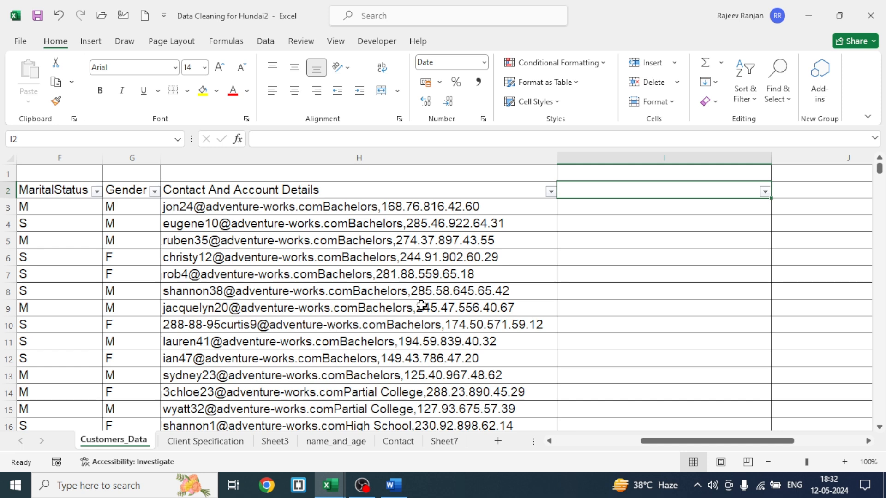
# - Split the Contact And Account Details from H3 down using Text to Columns, delimited by commas only, without merging consecutive delimiters, replacing existing data
pyautogui.click(612, 206)
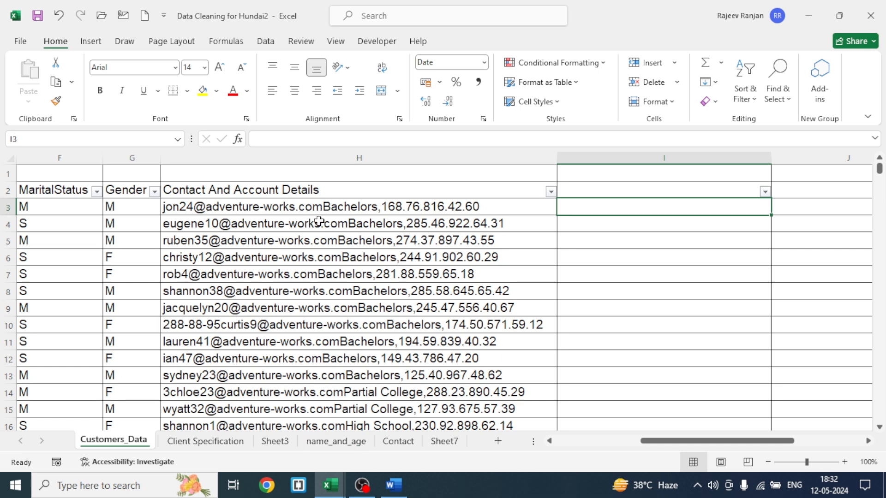
pyautogui.click(281, 208)
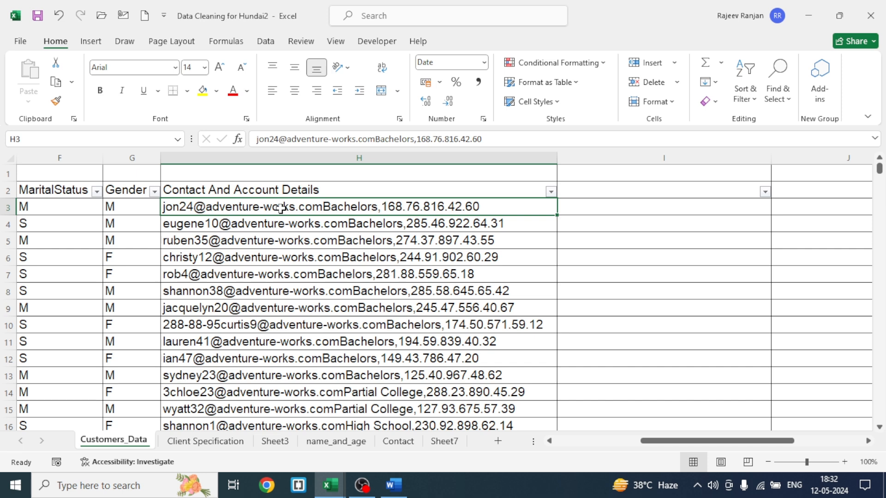
pyautogui.hotkey('ctrl', 'shift', 'Down')
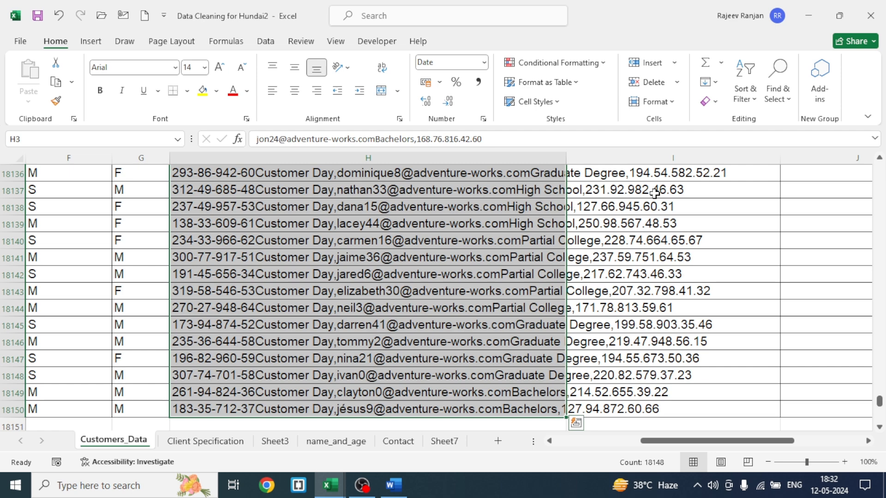
pyautogui.hotkey('alt', 'a')
pyautogui.press('e')
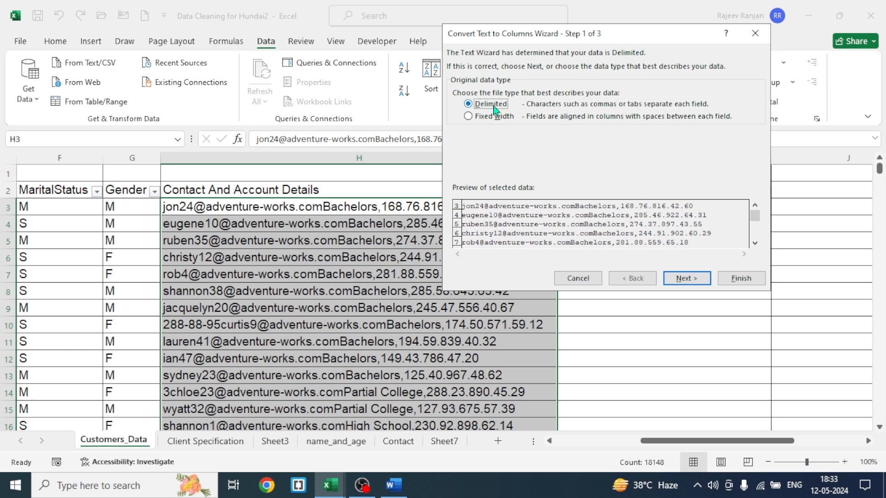
pyautogui.click(687, 279)
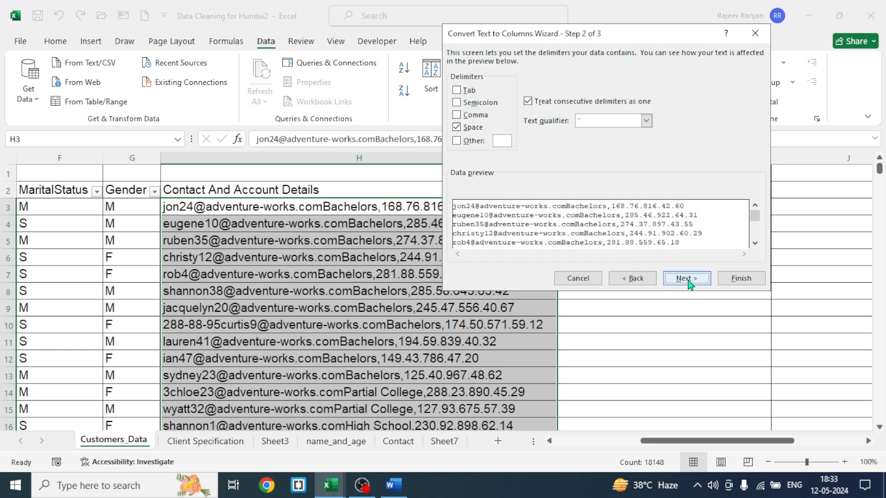
pyautogui.click(458, 129)
pyautogui.click(457, 116)
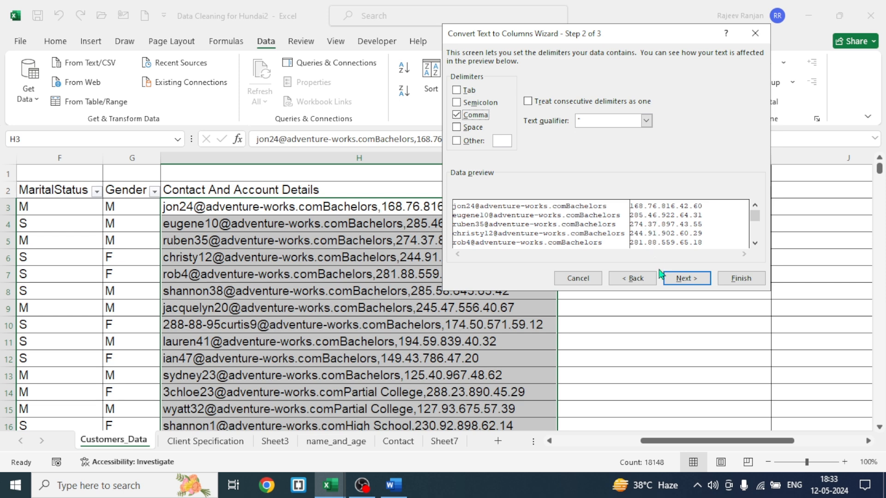
pyautogui.click(682, 279)
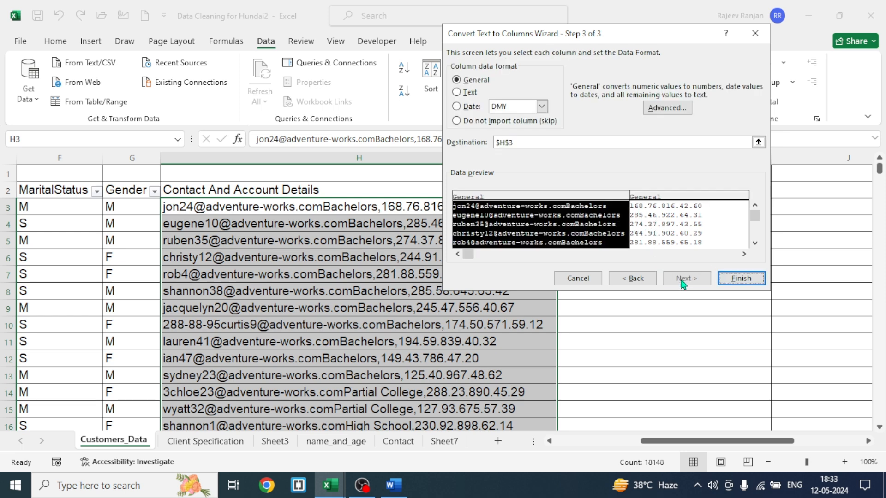
pyautogui.click(740, 279)
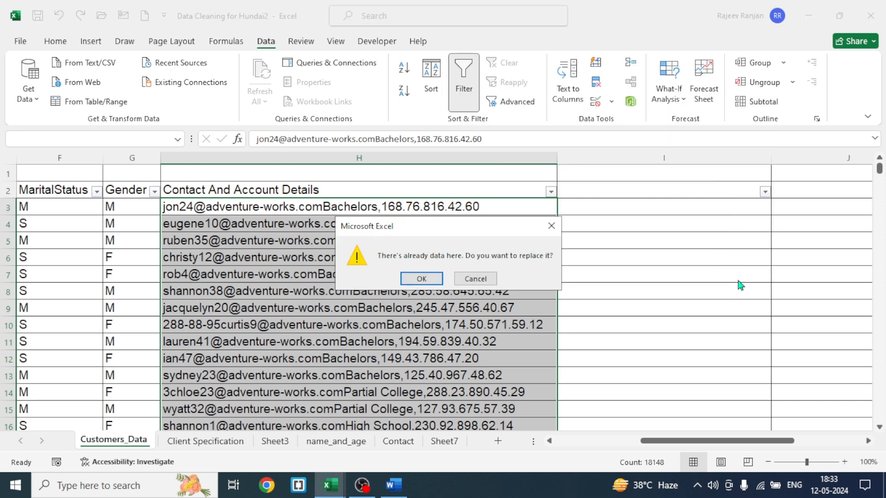
pyautogui.click(418, 279)
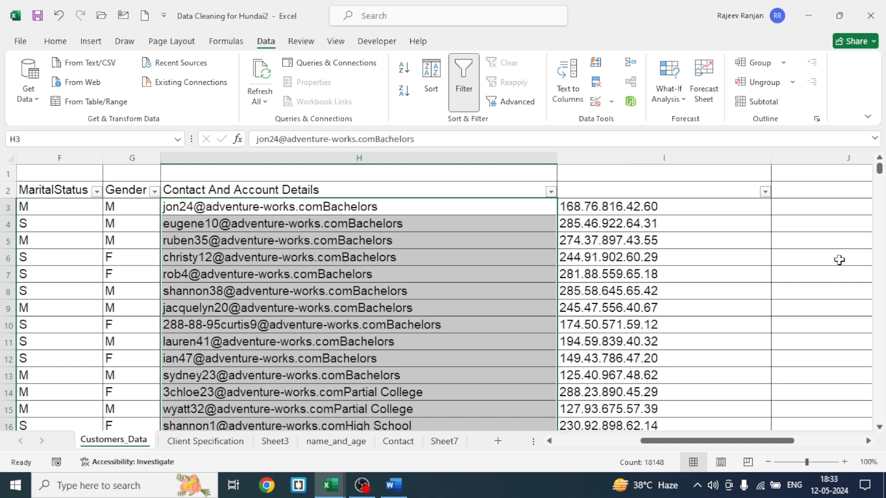
# - Delete the empty column J between the split account values and AnnualIncome
pyautogui.click(815, 155)
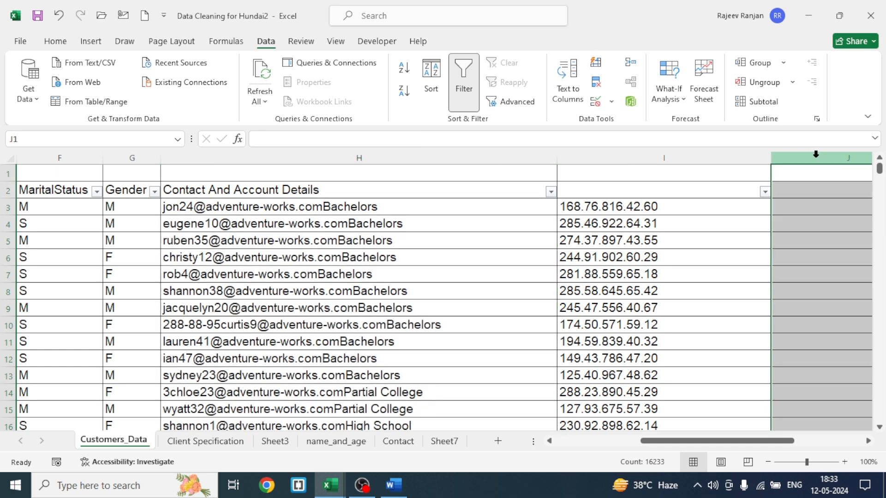
pyautogui.rightClick(815, 155)
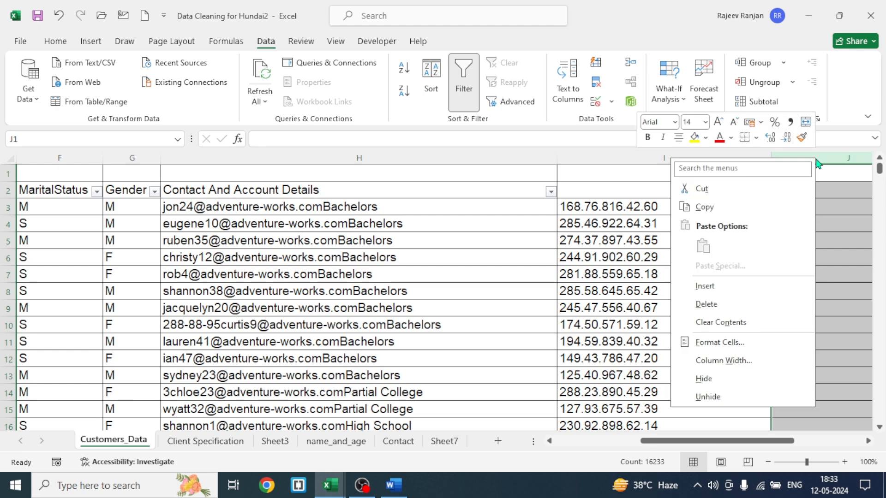
pyautogui.click(702, 305)
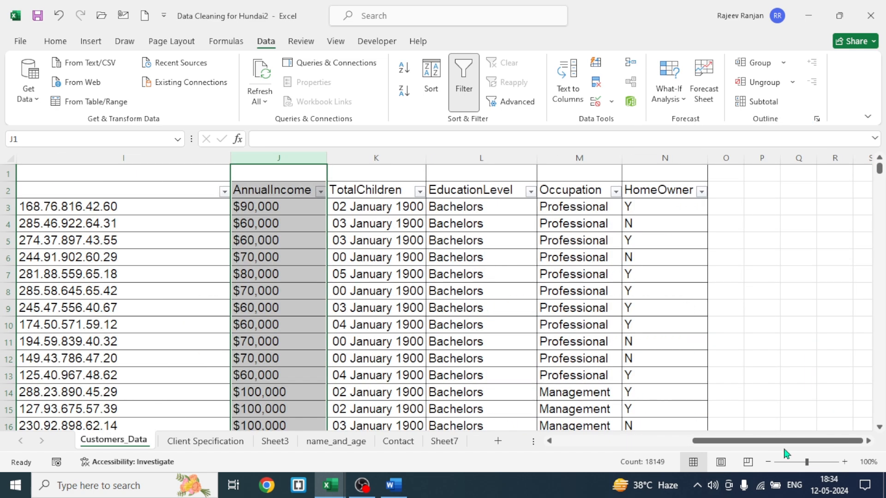
pyautogui.moveTo(784, 441); pyautogui.dragTo(700, 461)
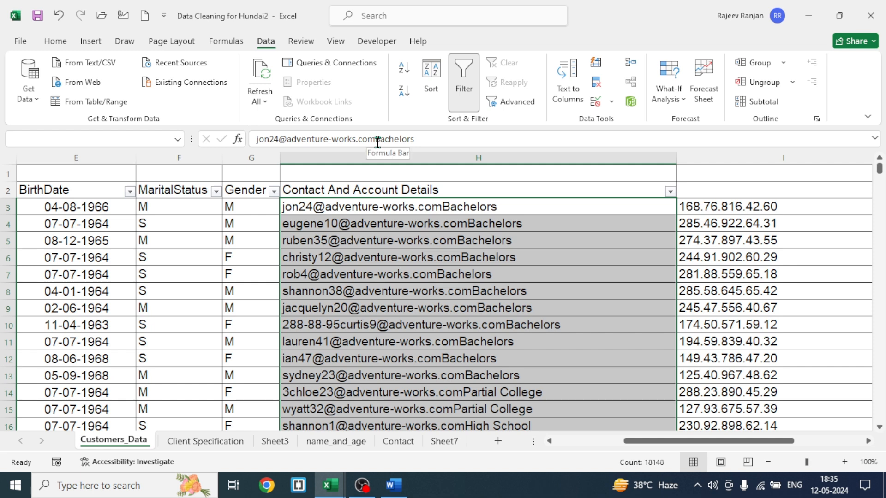
# - Replace every "Bachelors" in the Contact And Account Details values with nothing, from H3 down
pyautogui.moveTo(377, 139); pyautogui.dragTo(419, 142)
pyautogui.hotkey('ctrl', 'c')
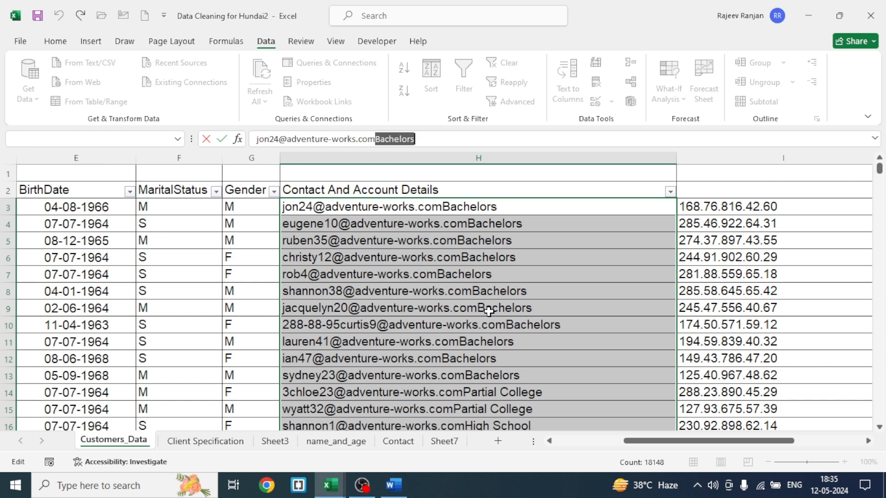
pyautogui.press('Escape')
pyautogui.hotkey('ctrl', 'h')
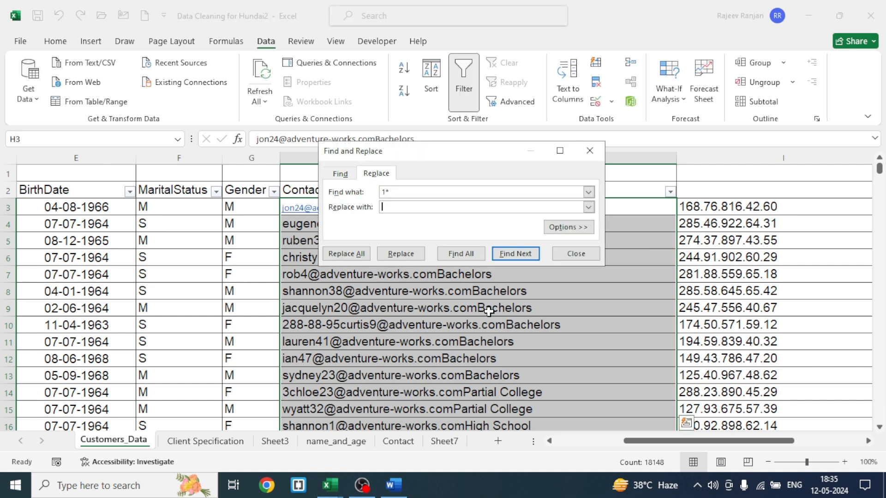
pyautogui.press('Tab')
pyautogui.hotkey('ctrl', 'v')
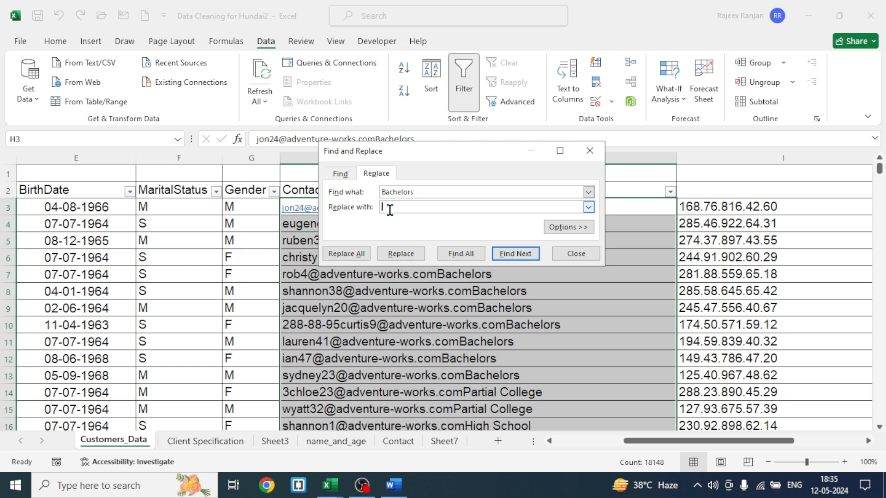
pyautogui.click(361, 255)
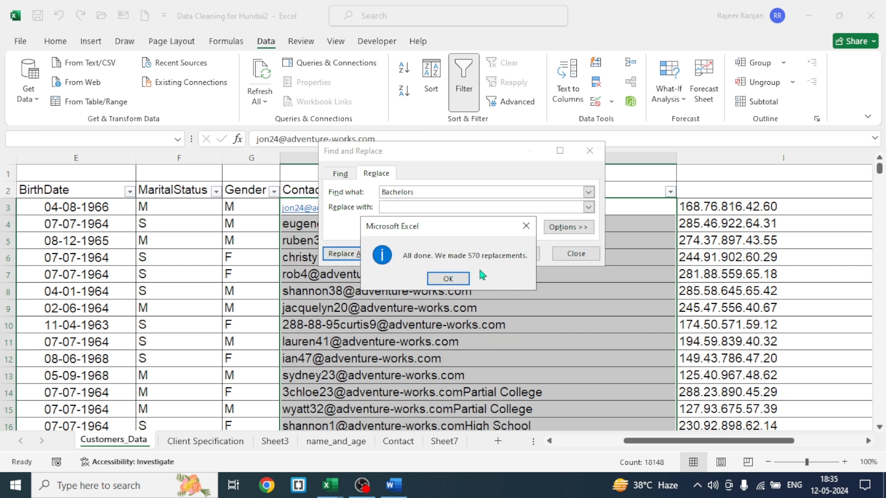
pyautogui.click(448, 278)
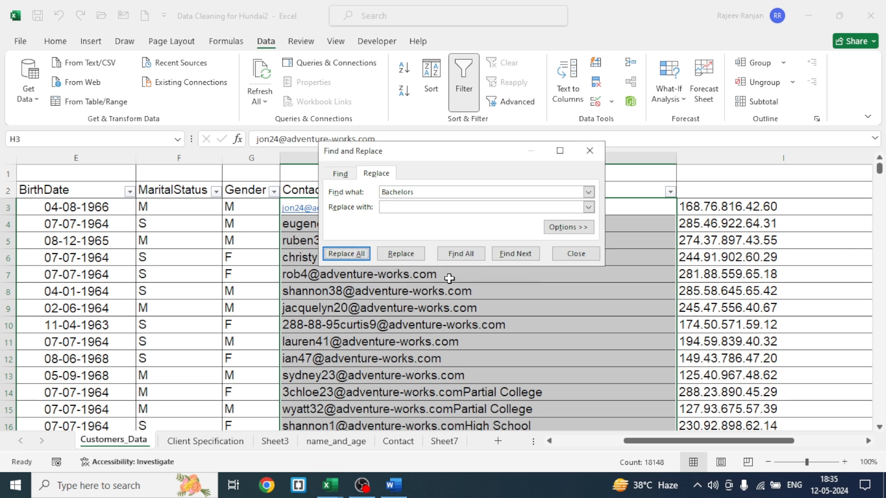
pyautogui.click(580, 254)
pyautogui.click(554, 264)
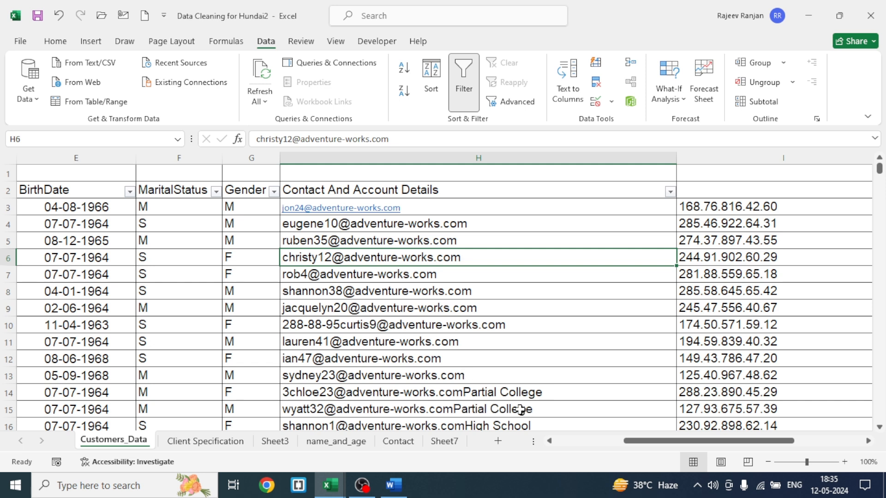
# - Strip the text "Partial College" from all Contact And Account Details values by replacing it with nothing
pyautogui.click(508, 394)
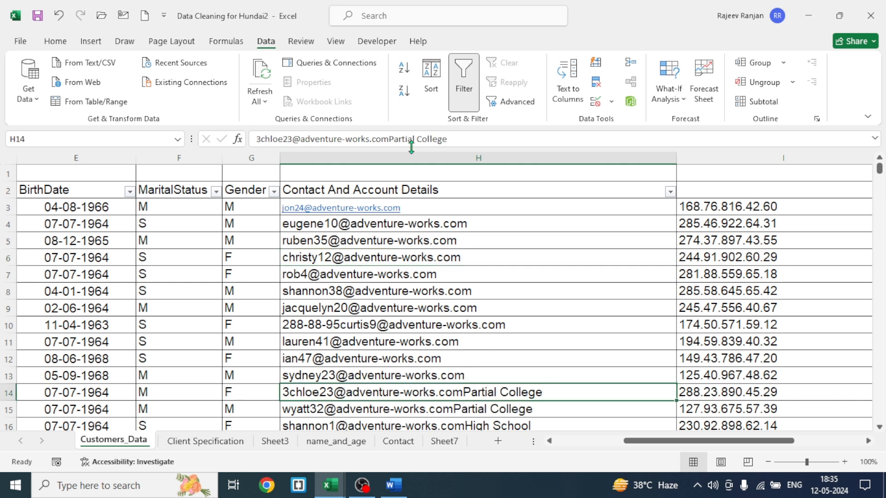
pyautogui.moveTo(391, 138); pyautogui.dragTo(449, 142)
pyautogui.hotkey('ctrl', 'c')
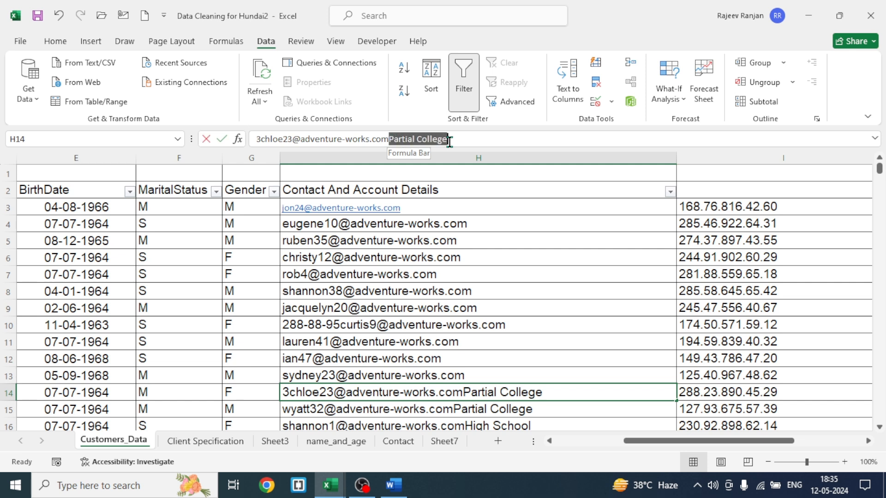
pyautogui.click(443, 183)
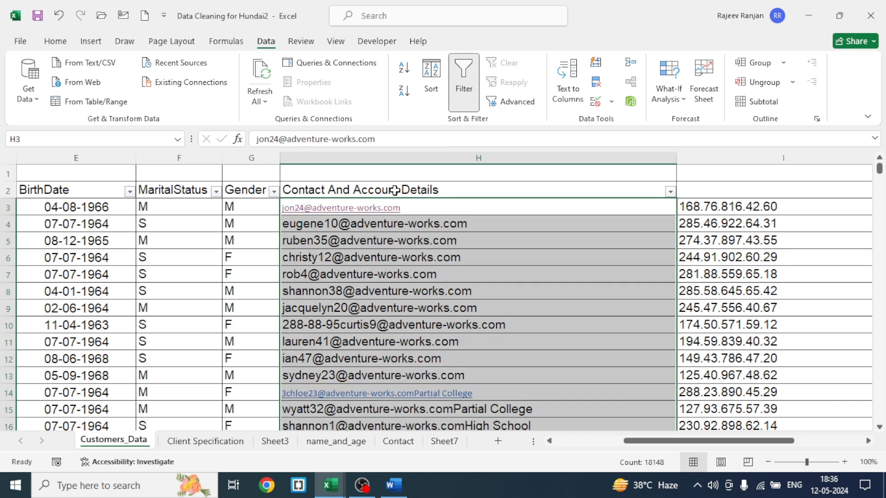
pyautogui.hotkey('ctrl', 'h')
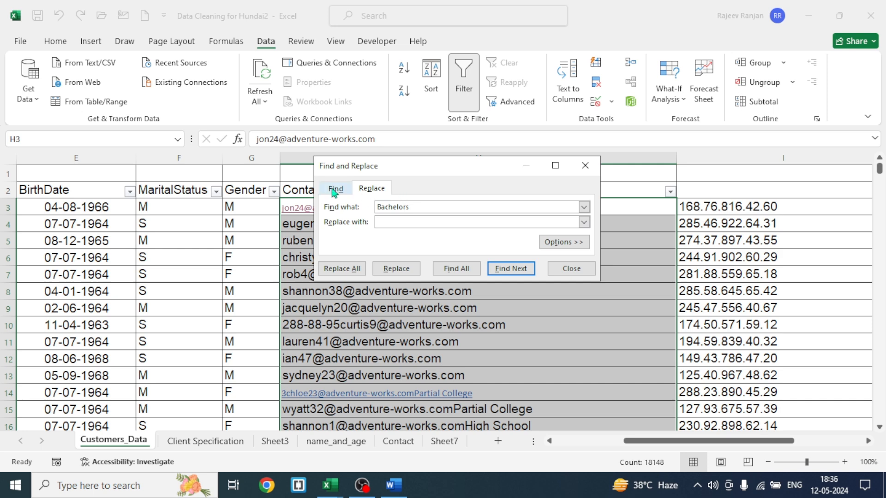
pyautogui.click(414, 222)
pyautogui.hotkey('ctrl', 'v')
pyautogui.click(343, 270)
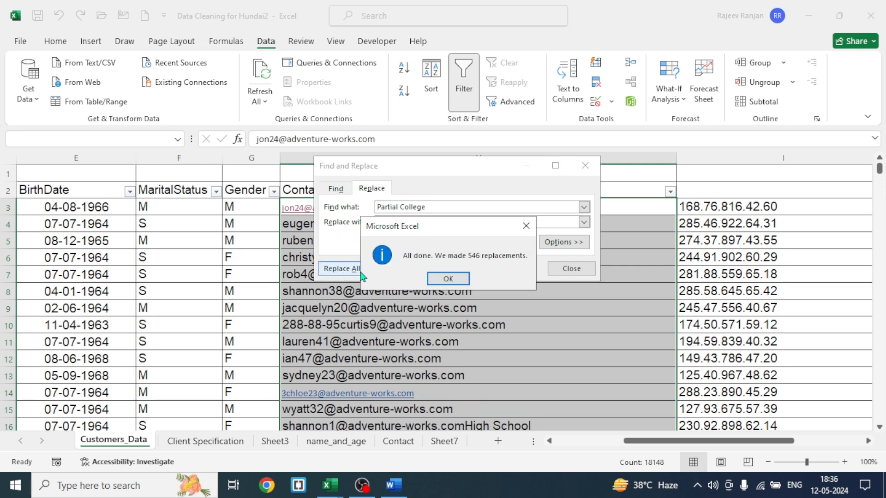
pyautogui.click(448, 279)
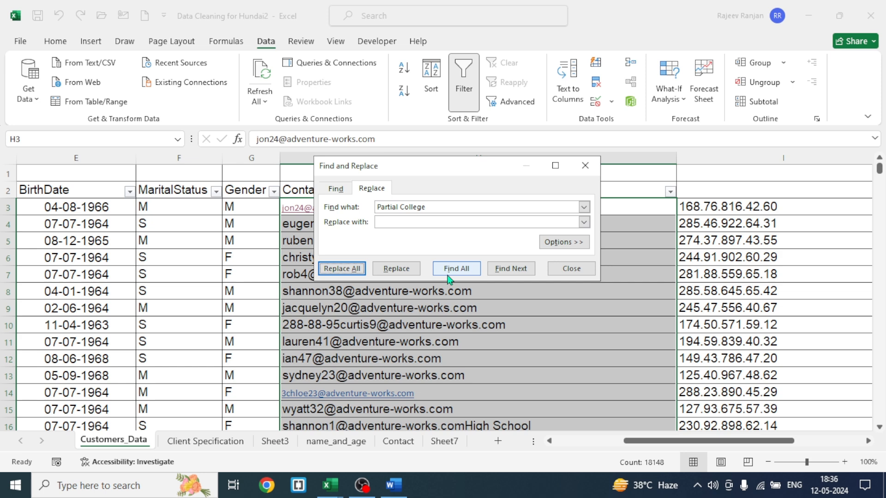
pyautogui.click(572, 269)
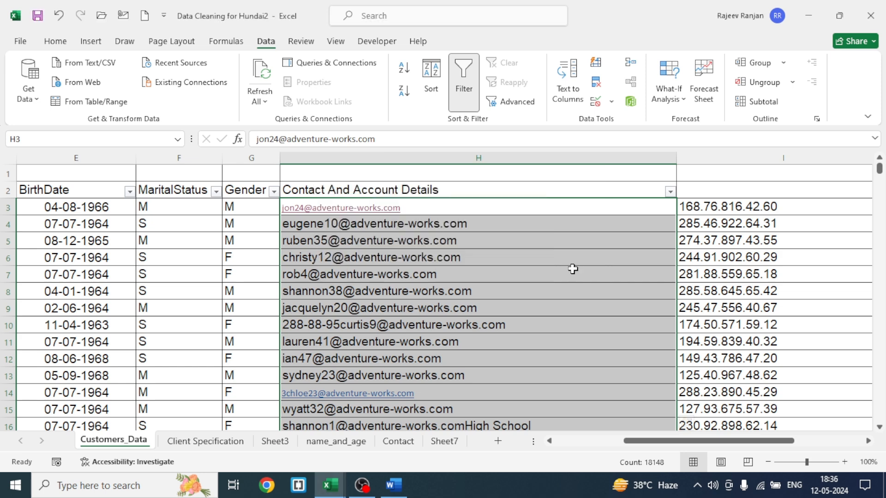
pyautogui.click(500, 374)
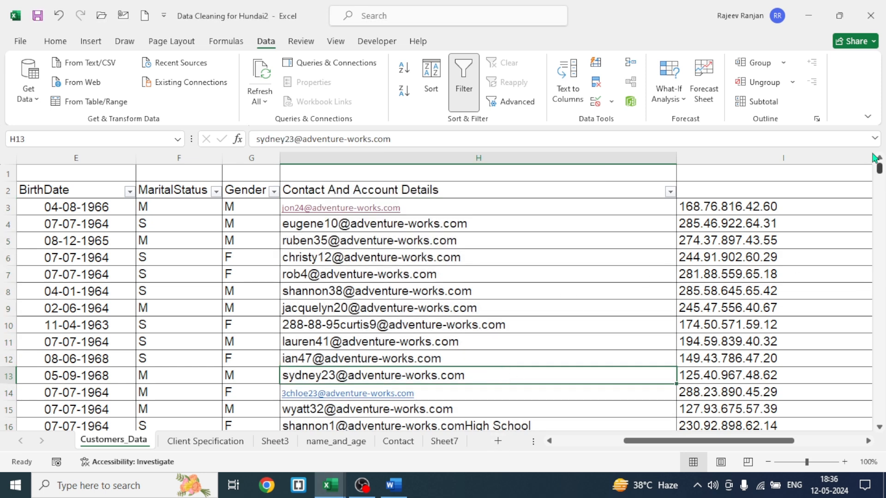
# - Remove every "Graduate Degree" from the Contact And Account Details values by replacing it with nothing
pyautogui.moveTo(879, 169); pyautogui.dragTo(880, 182)
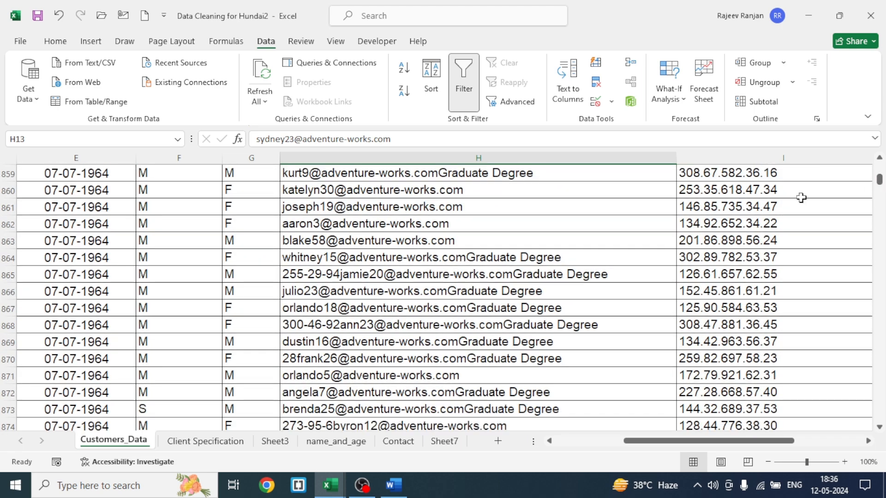
pyautogui.click(509, 259)
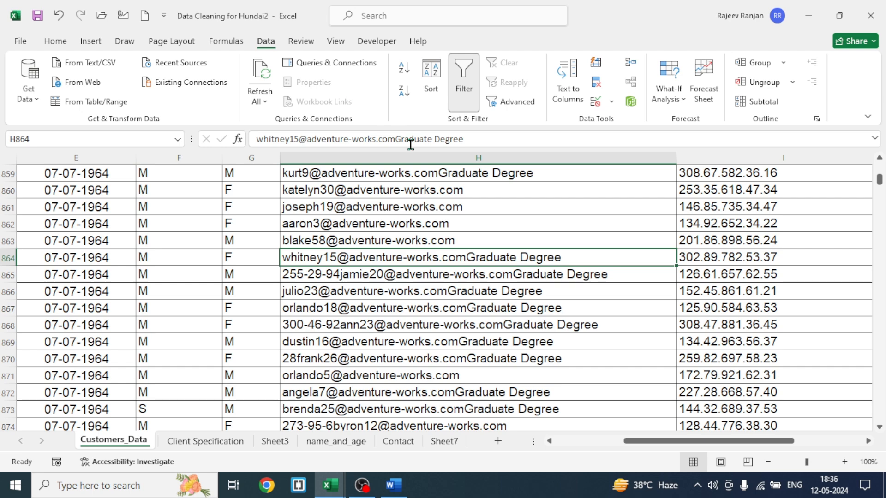
pyautogui.moveTo(396, 139); pyautogui.dragTo(472, 139)
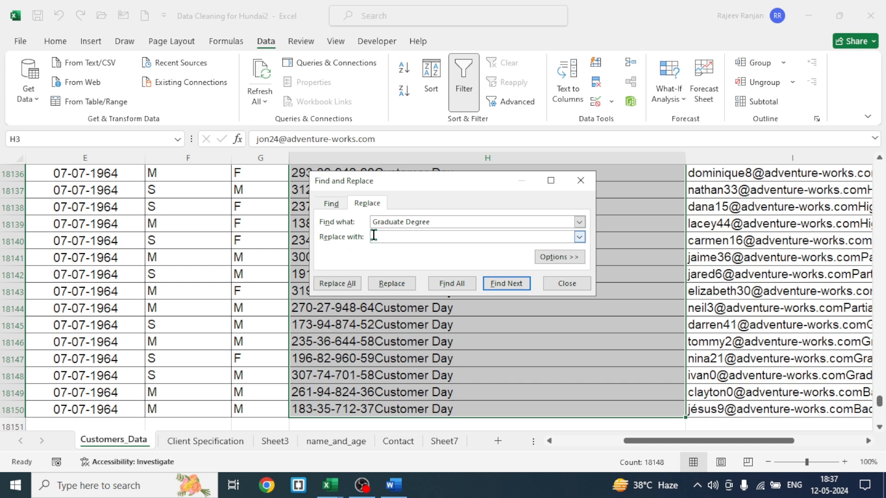
pyautogui.click(336, 284)
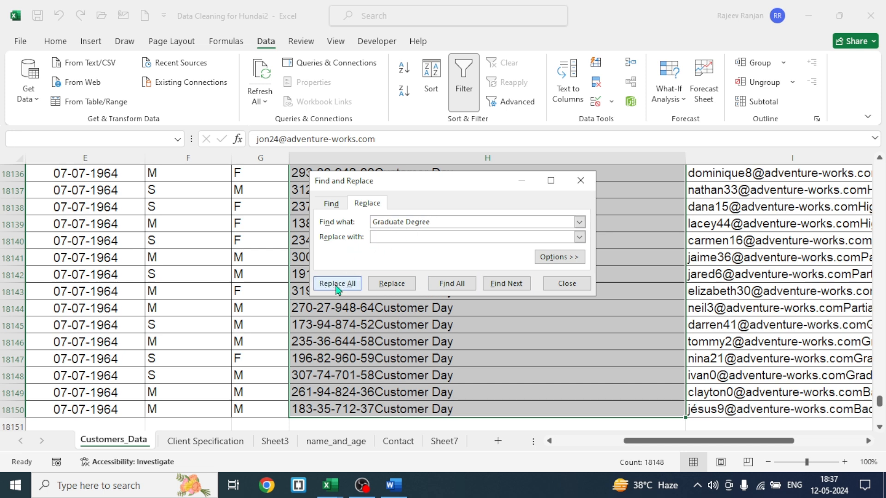
pyautogui.click(445, 279)
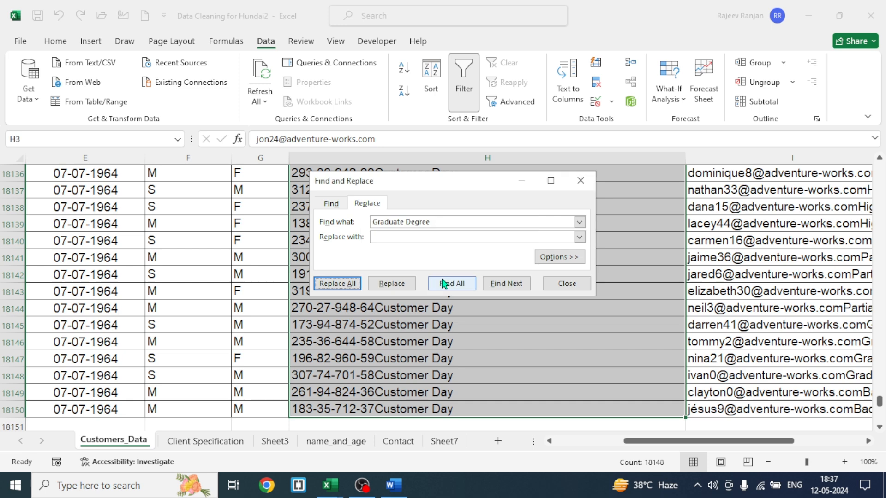
pyautogui.click(567, 283)
pyautogui.moveTo(879, 400); pyautogui.dragTo(877, 169)
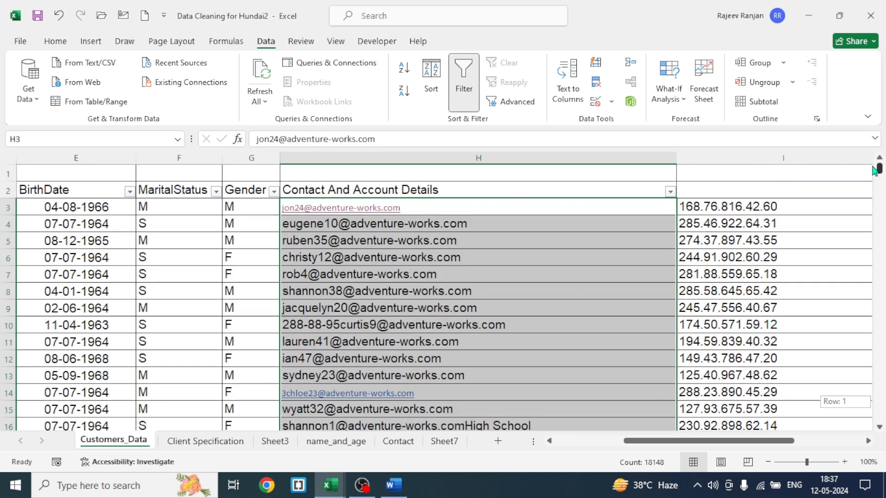
# - Replace all periods with nothing in the split account values in column I, from I3 down
pyautogui.hotkey('ctrl', 'Down')
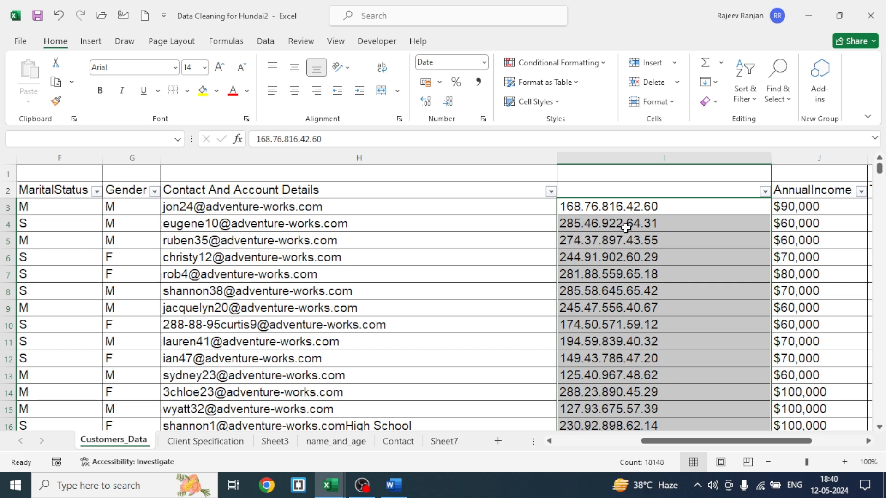
pyautogui.hotkey('ctrl', 'h')
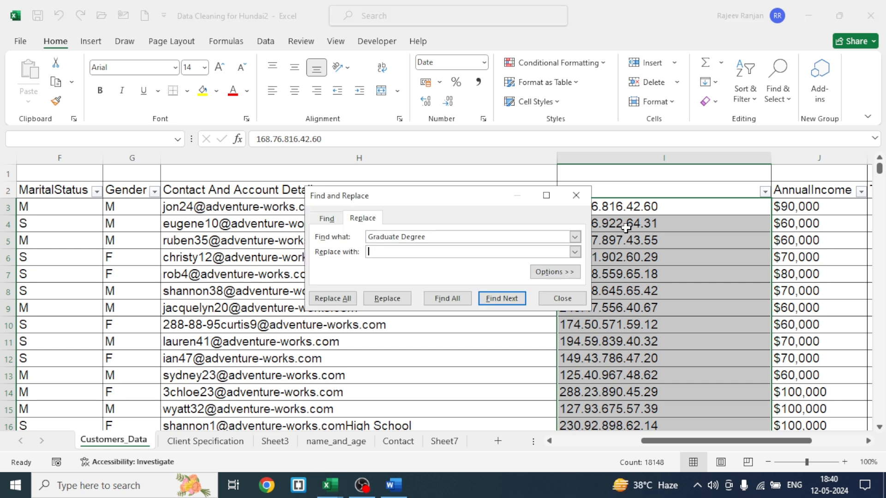
pyautogui.write('Grad')
pyautogui.click(370, 251)
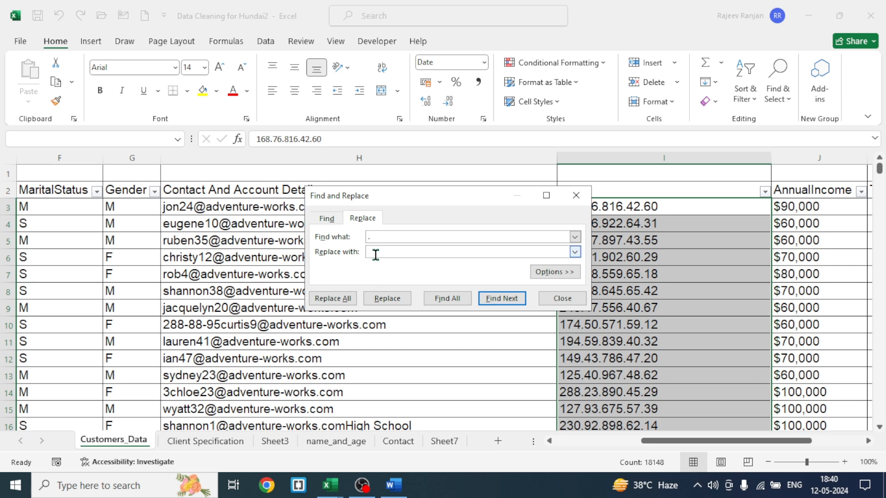
pyautogui.click(333, 300)
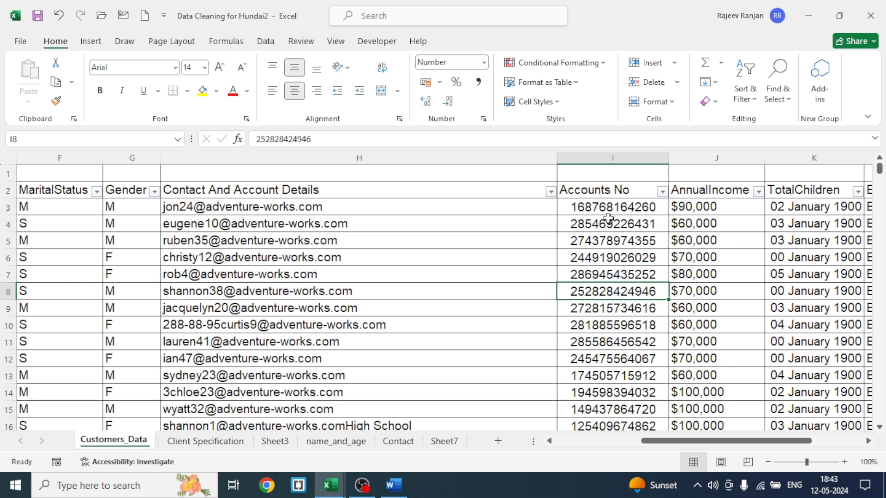
# - Format the Accounts No values from I3 down as Number with 0 decimal places and no thousands separator
pyautogui.click(599, 209)
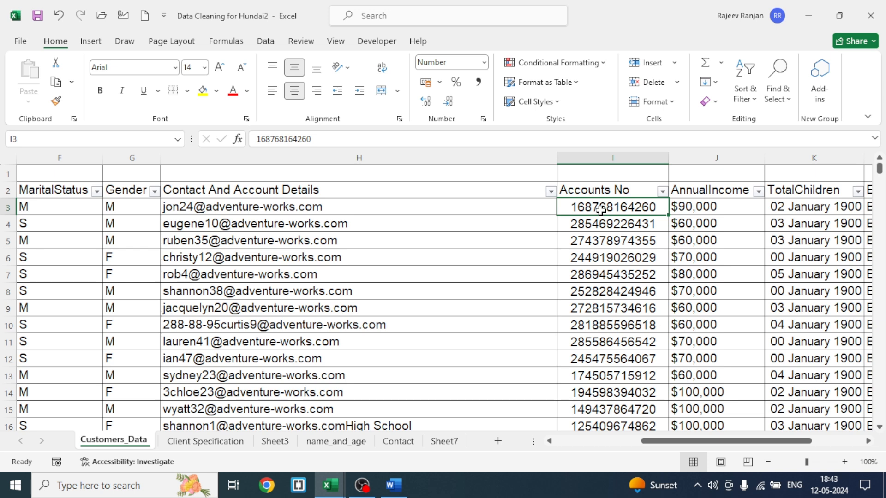
pyautogui.hotkey('ctrl', 'shift', 'Down')
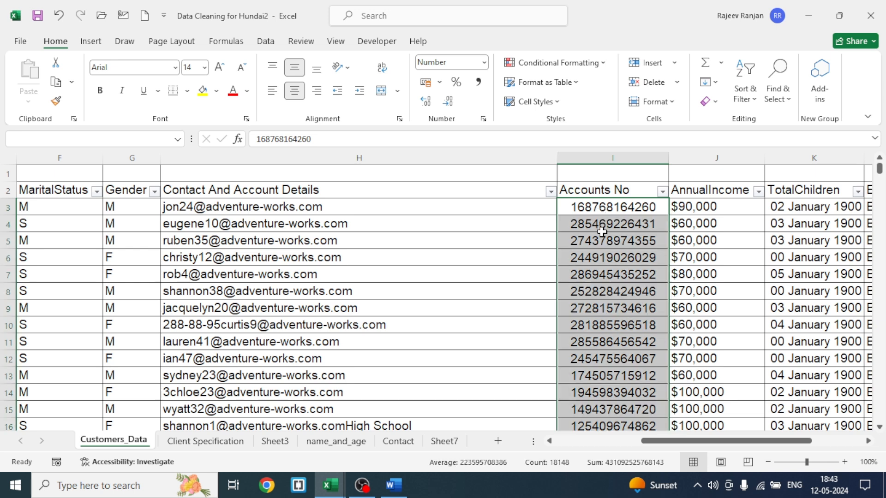
pyautogui.hotkey('ctrl', '1')
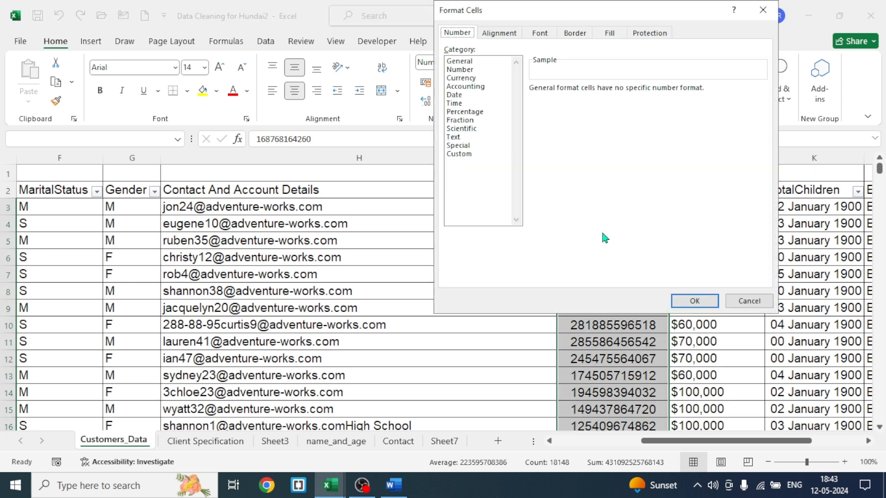
pyautogui.click(458, 70)
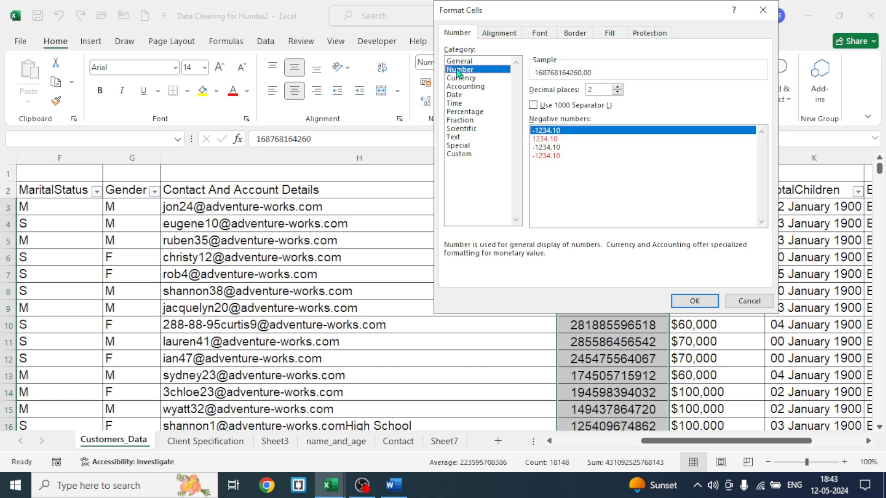
pyautogui.click(617, 92)
pyautogui.click(617, 92)
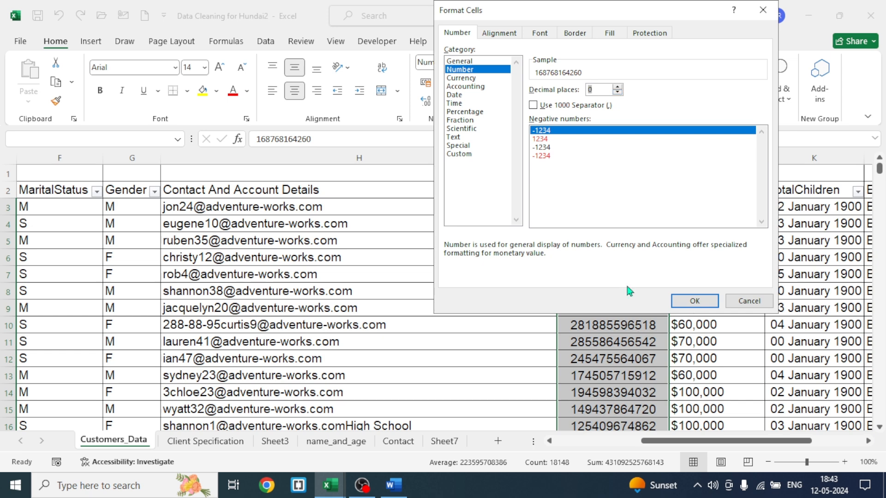
pyautogui.click(693, 301)
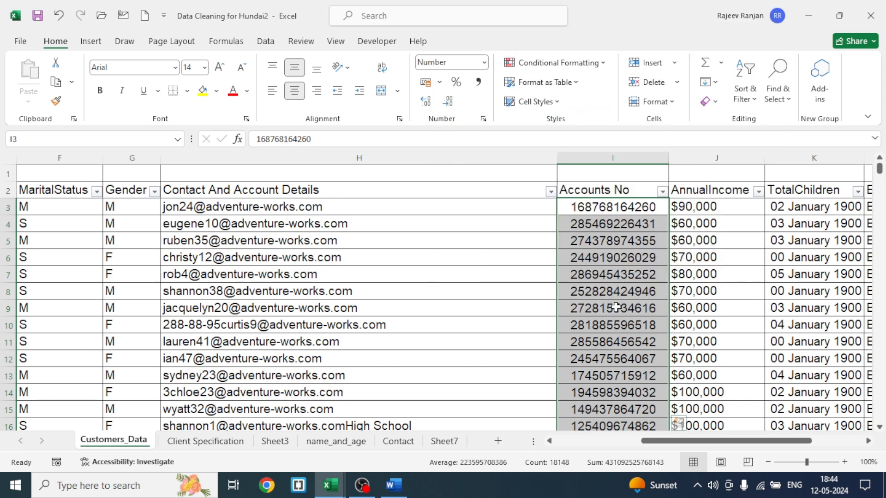
pyautogui.click(621, 238)
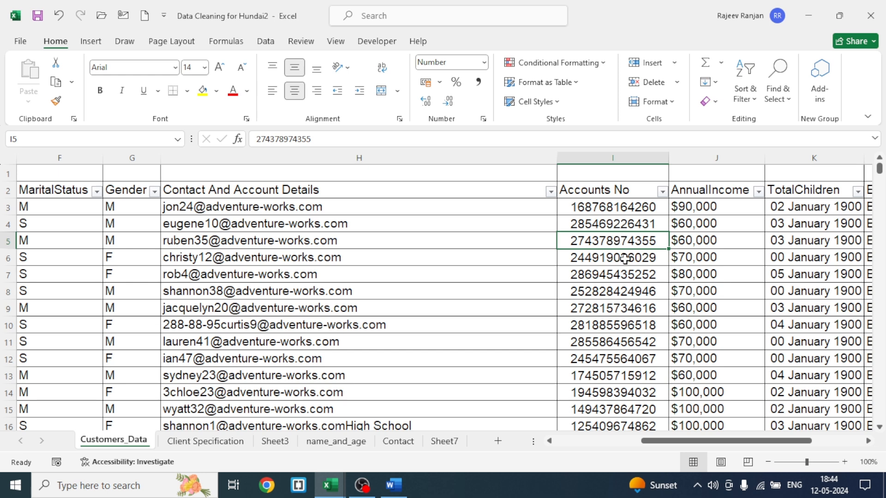
# - Fill the Customers_Data header row, from Title to HomeOwner in row 2, with the standard light blue color
pyautogui.hotkey('ctrl', 'pagedown')
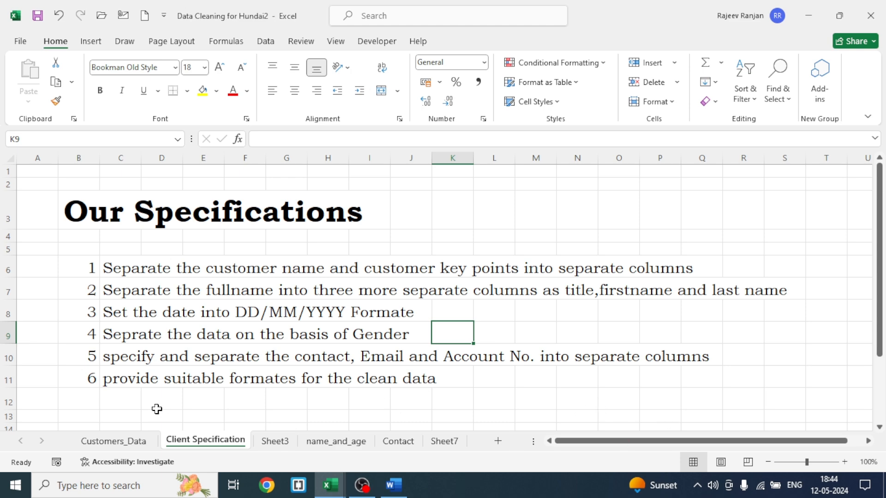
pyautogui.click(101, 445)
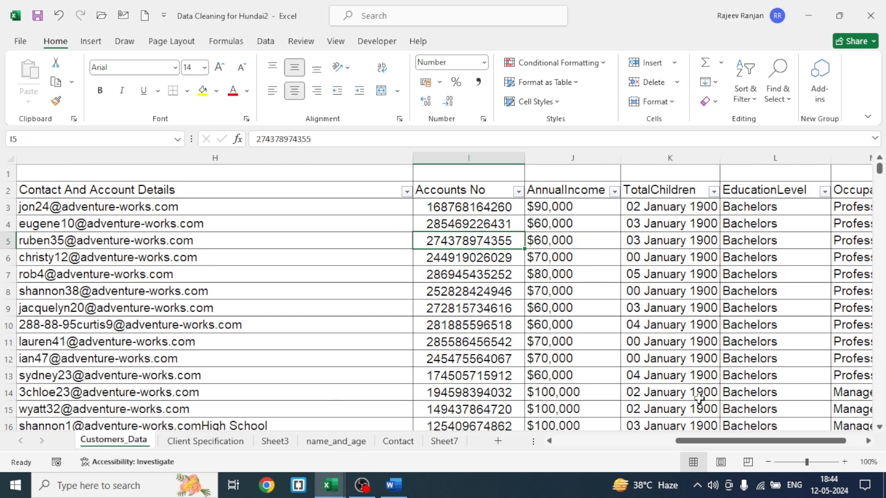
pyautogui.moveTo(712, 443); pyautogui.dragTo(591, 442)
pyautogui.moveTo(177, 188); pyautogui.dragTo(651, 184)
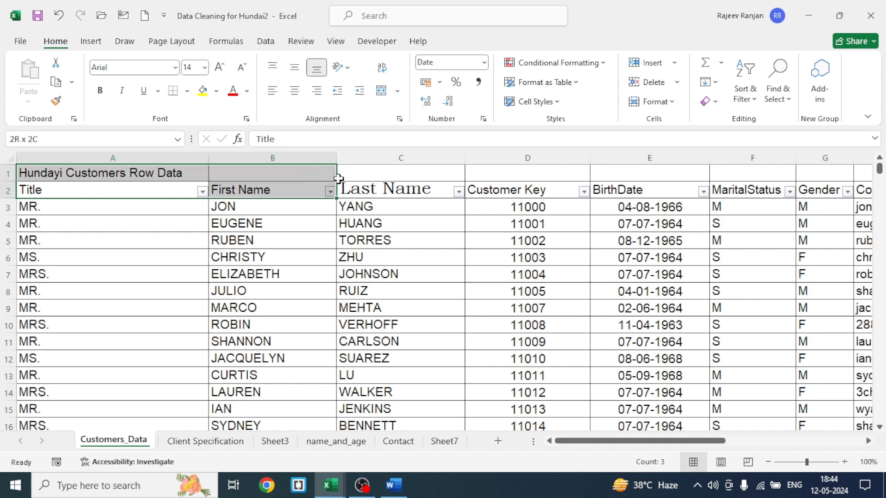
pyautogui.moveTo(764, 197); pyautogui.dragTo(582, 188)
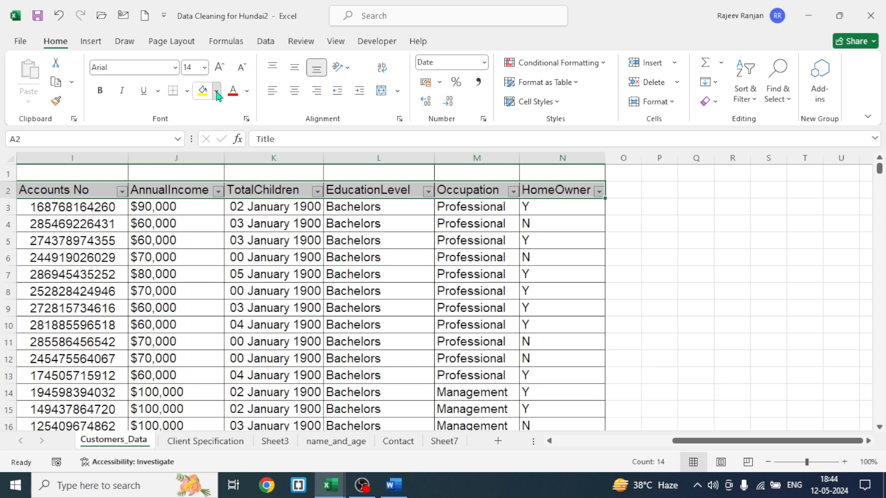
pyautogui.click(216, 91)
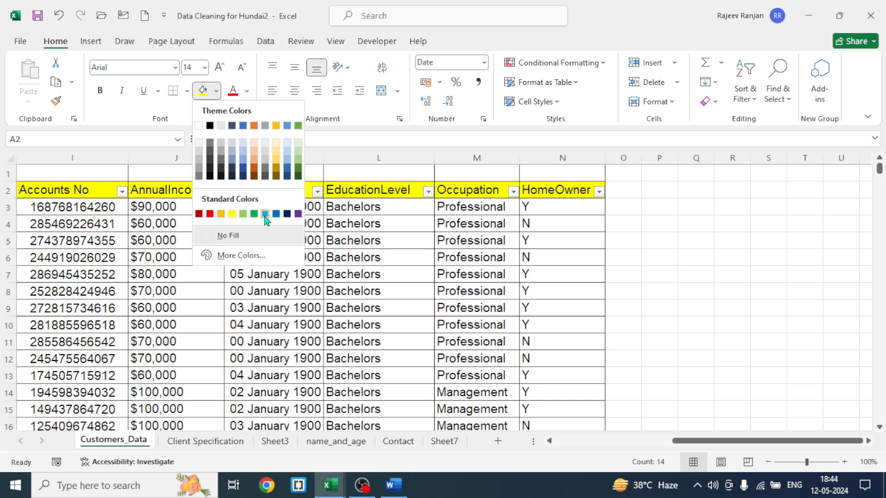
pyautogui.click(265, 214)
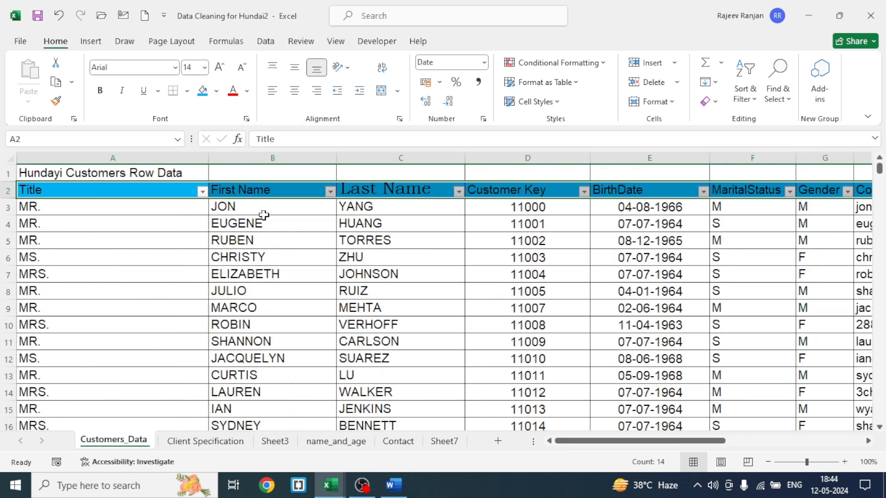
# - Make the row 2 headers bold at size 16, increase the row height, and center them vertically and horizontally
pyautogui.click(101, 90)
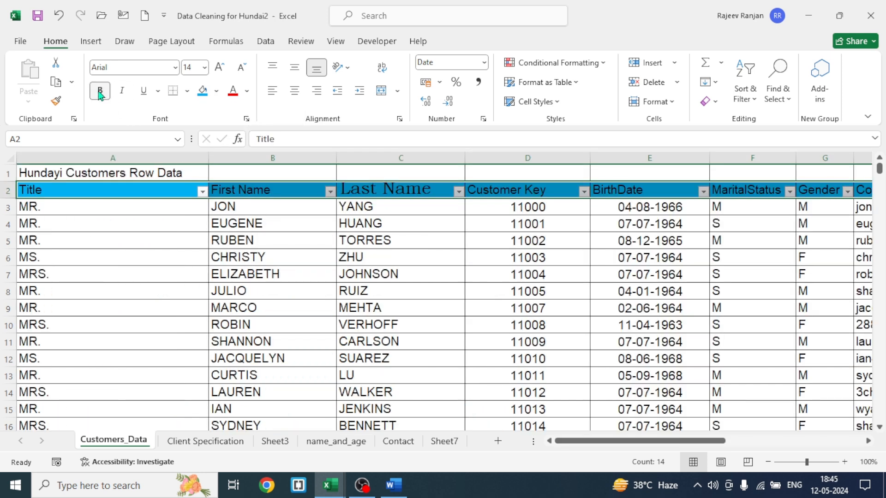
pyautogui.click(220, 69)
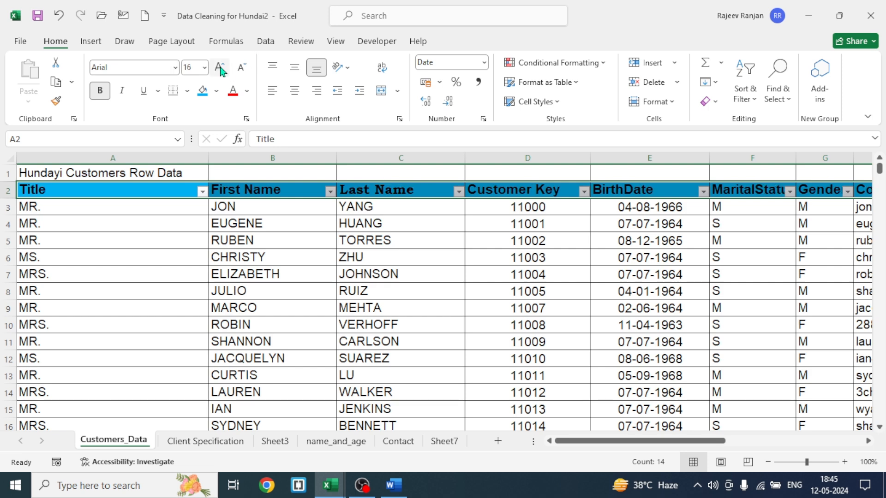
pyautogui.moveTo(12, 201); pyautogui.dragTo(12, 209)
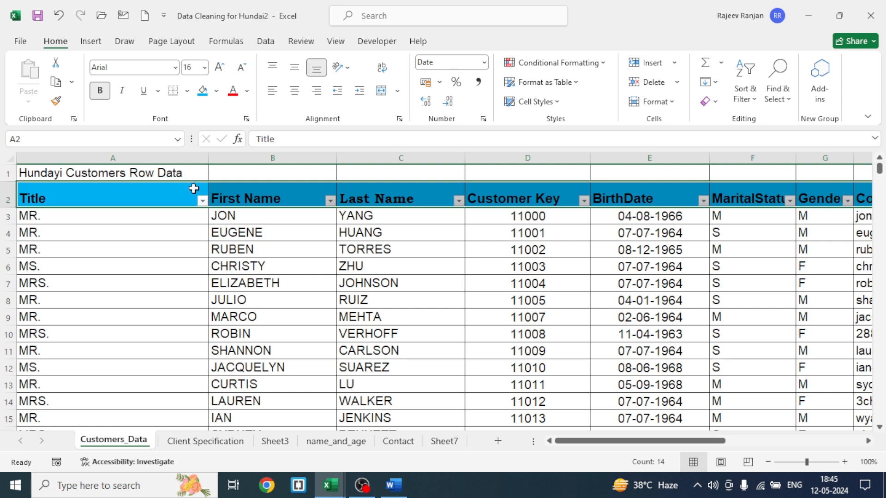
pyautogui.click(295, 68)
pyautogui.click(296, 94)
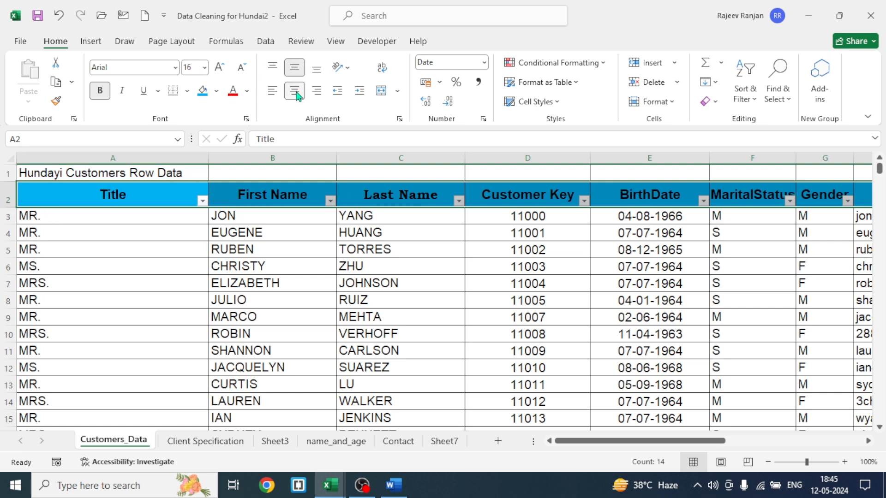
# - Restyle the sheet title in A1 with a larger, bold serif font
pyautogui.click(53, 175)
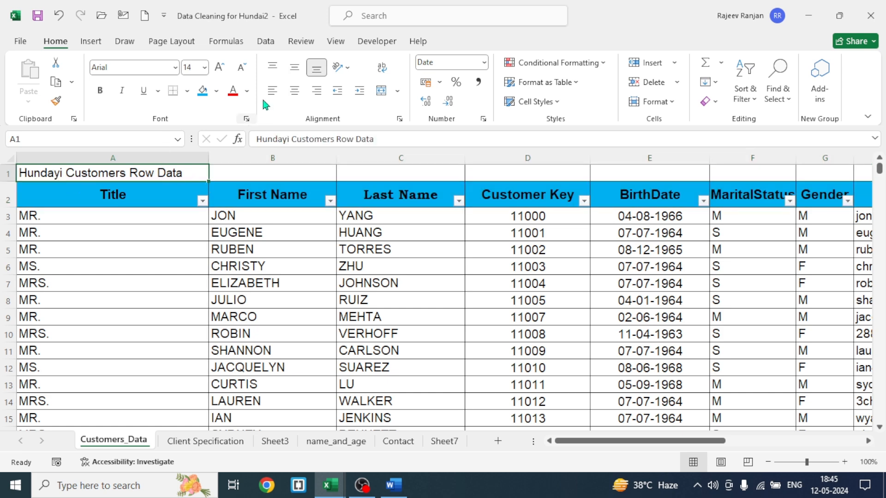
pyautogui.click(122, 69)
pyautogui.click(401, 232)
pyautogui.hscroll(10, 779, 436)
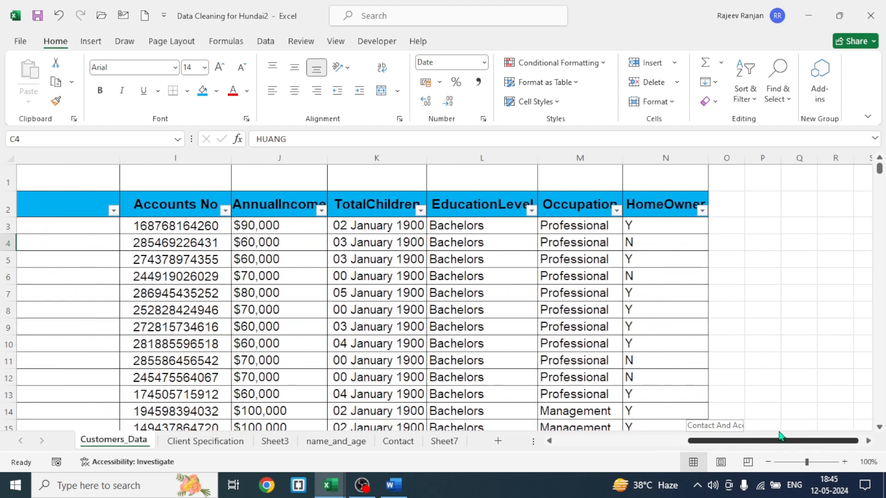
pyautogui.hscroll(-1, 779, 436)
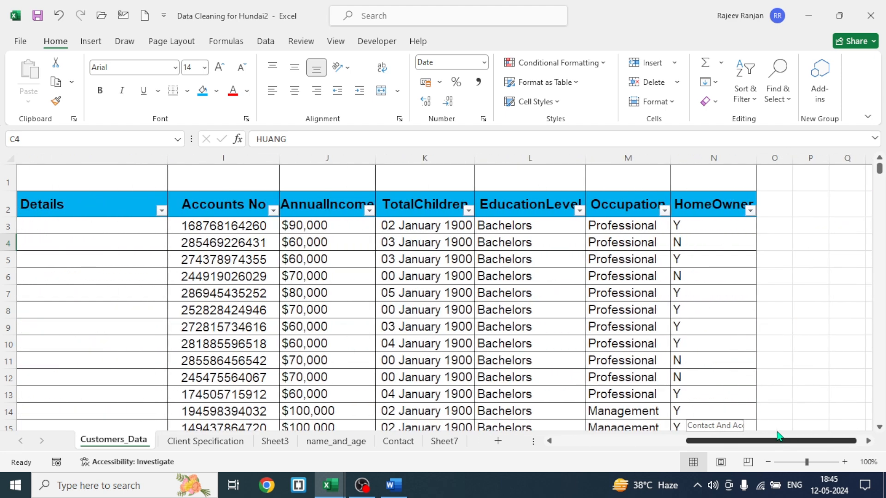
pyautogui.moveTo(778, 436); pyautogui.dragTo(568, 450)
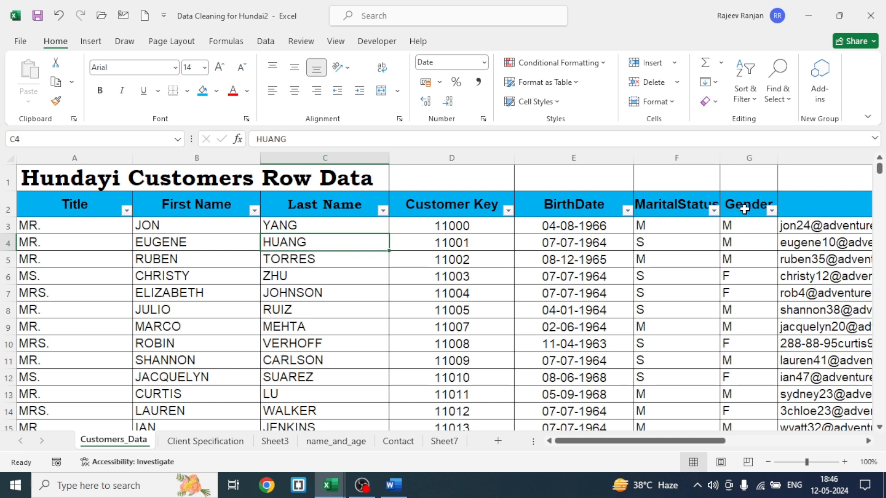
# - Filter the Gender column in Customers_Data to include only M
pyautogui.click(771, 211)
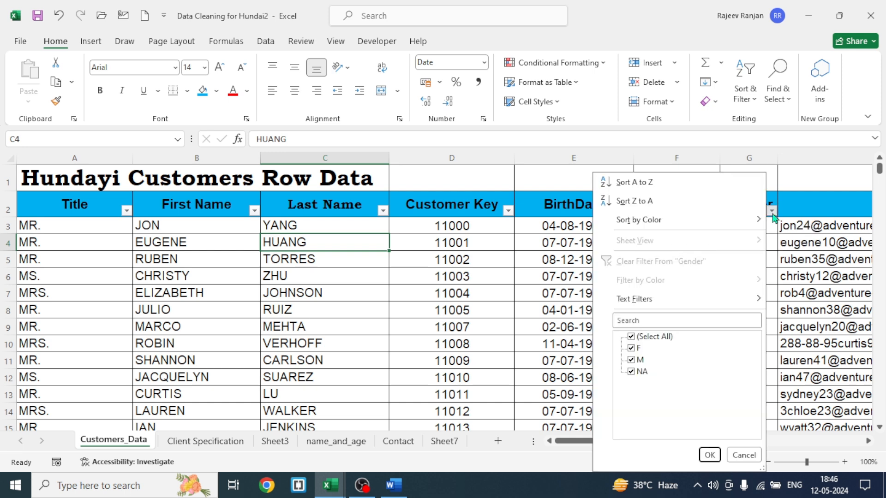
pyautogui.click(632, 338)
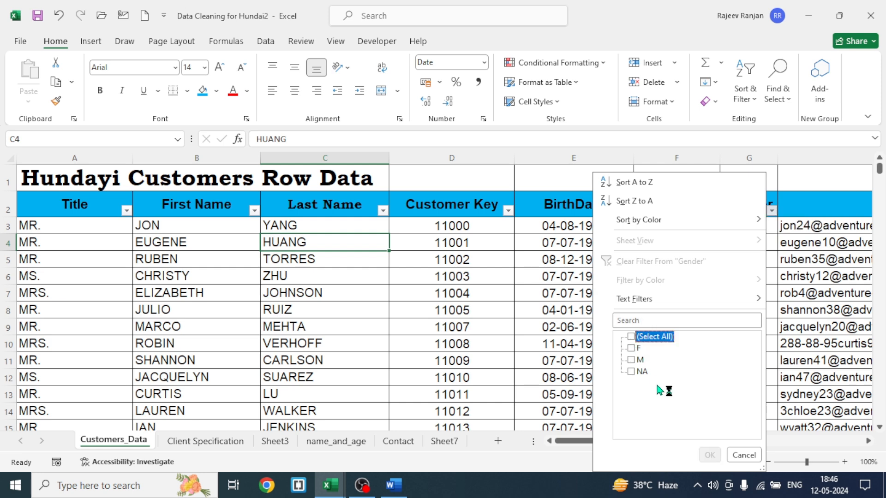
pyautogui.click(631, 360)
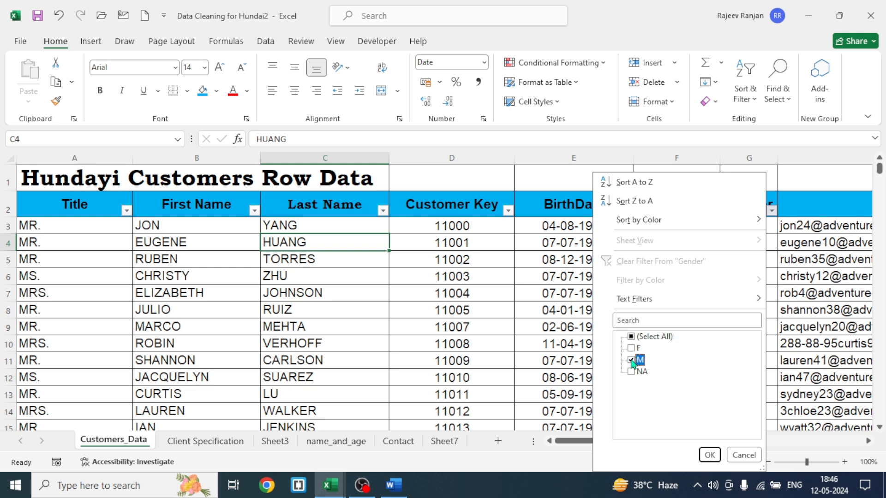
pyautogui.click(709, 454)
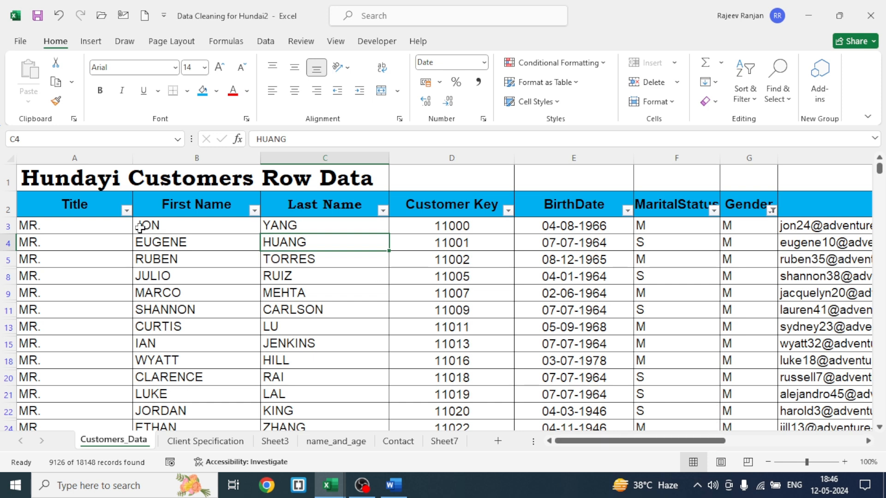
# - Copy the whole filtered table of male customers from Customers_Data into a new worksheet
pyautogui.click(85, 323)
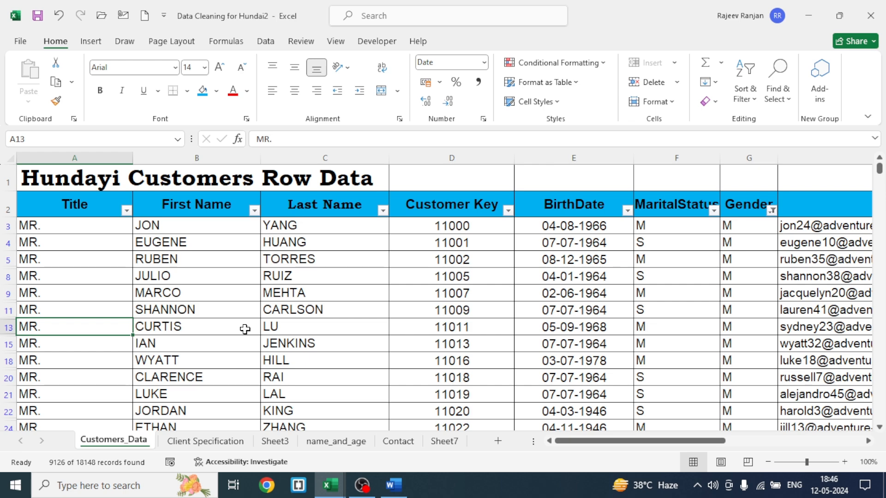
pyautogui.hotkey('ctrl', 'a')
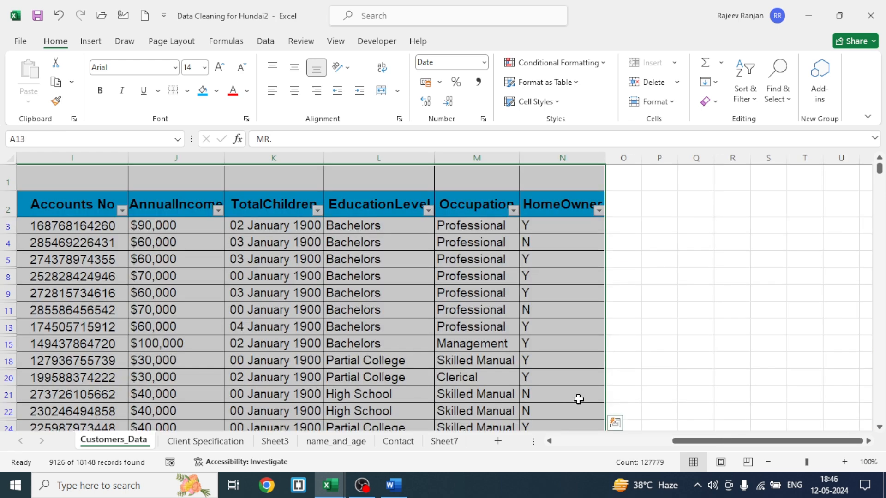
pyautogui.moveTo(734, 441); pyautogui.dragTo(580, 443)
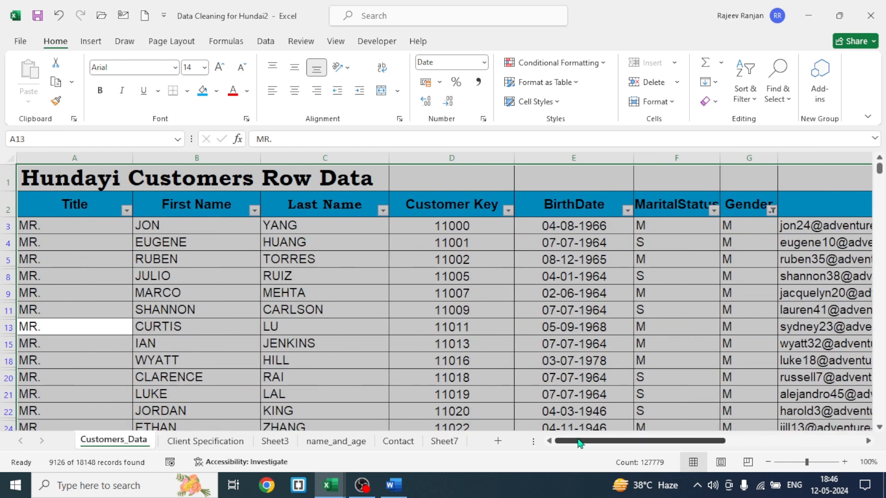
pyautogui.hotkey('ctrl', 'c')
pyautogui.click(498, 441)
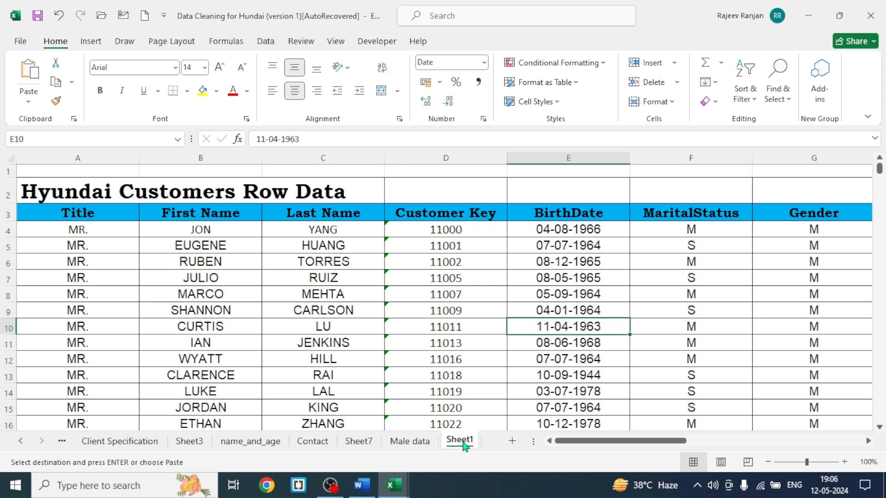
pyautogui.hscroll(1, 331, 247)
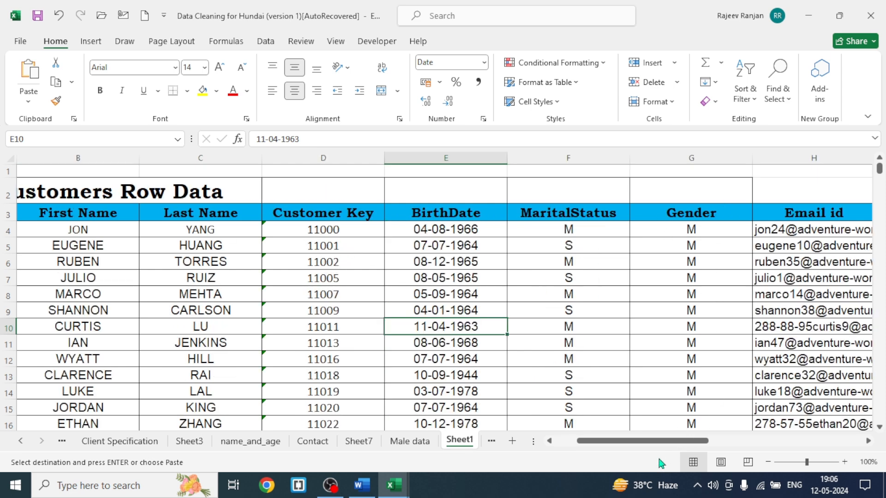
pyautogui.moveTo(663, 446); pyautogui.dragTo(612, 446)
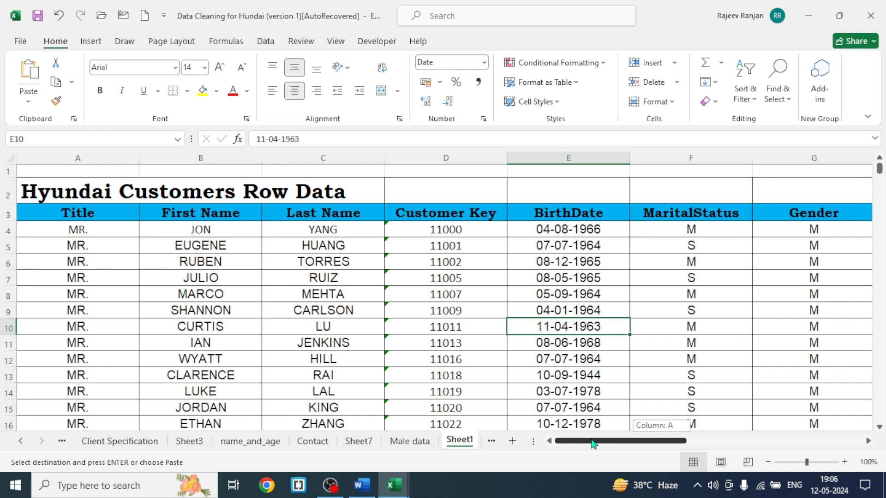
# - Switch the Gender filter in Customers_Data from M to F
pyautogui.click(64, 443)
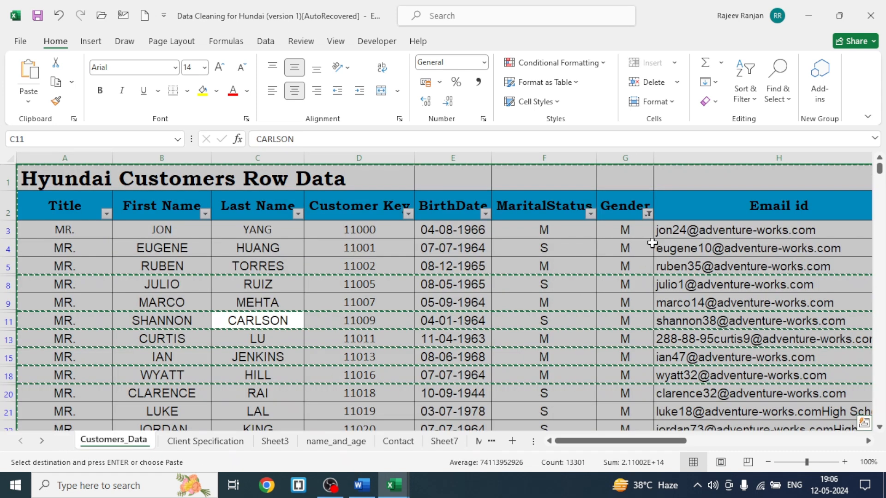
pyautogui.click(648, 214)
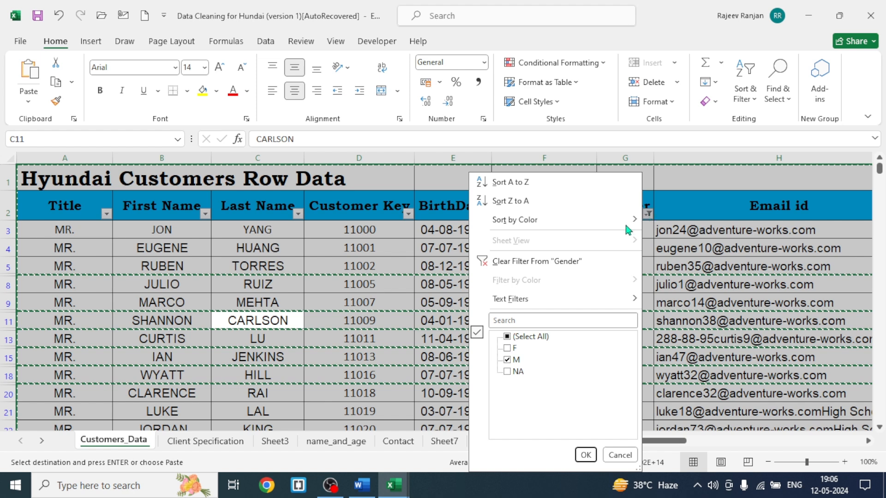
pyautogui.click(508, 361)
pyautogui.click(508, 351)
pyautogui.click(585, 455)
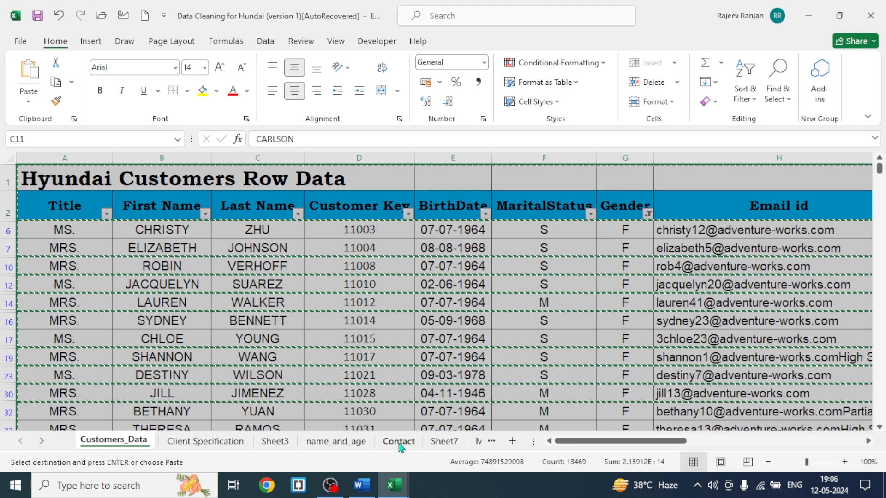
# - Place the filtered female customer records in a new worksheet named Female data
pyautogui.click(512, 441)
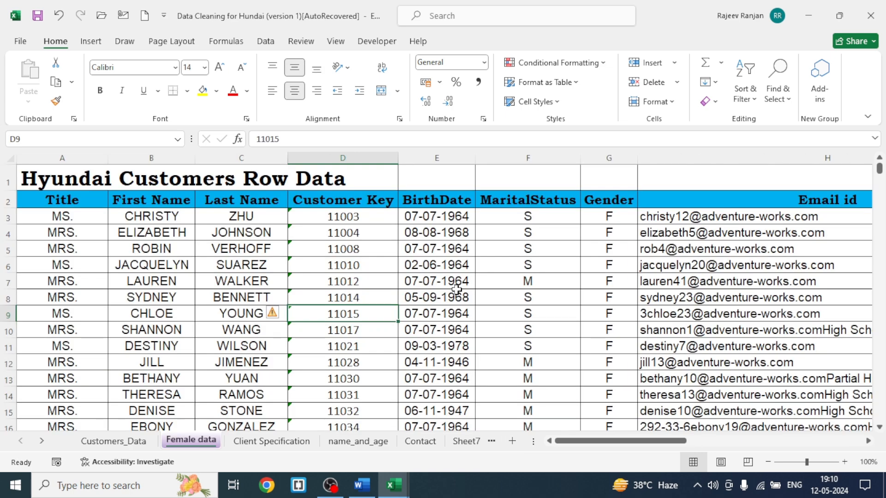
pyautogui.click(608, 230)
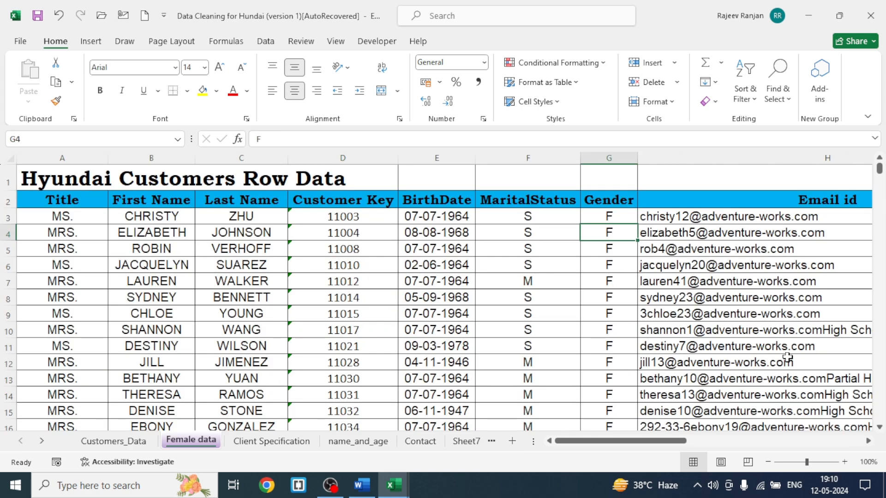
pyautogui.moveTo(638, 442); pyautogui.dragTo(650, 443)
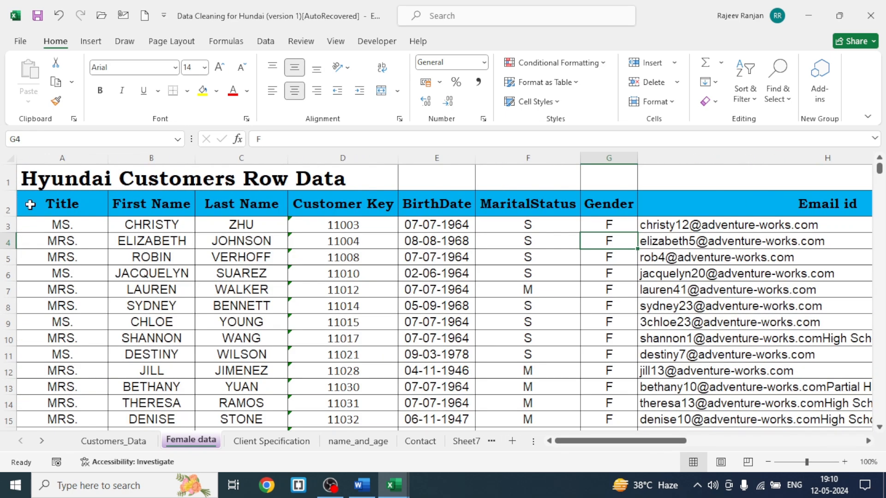
# - Fill the Female data header row, from Title to HomeOwner in row 2, with the standard orange color
pyautogui.moveTo(30, 204); pyautogui.dragTo(616, 218)
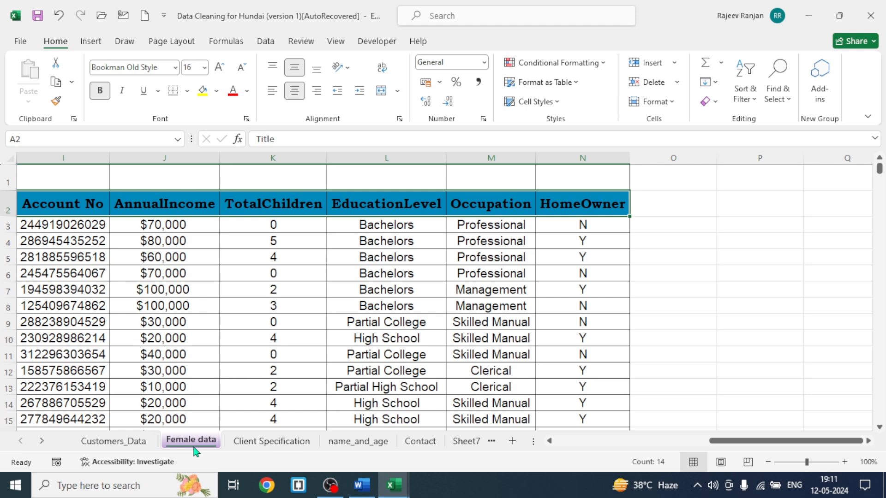
pyautogui.click(246, 91)
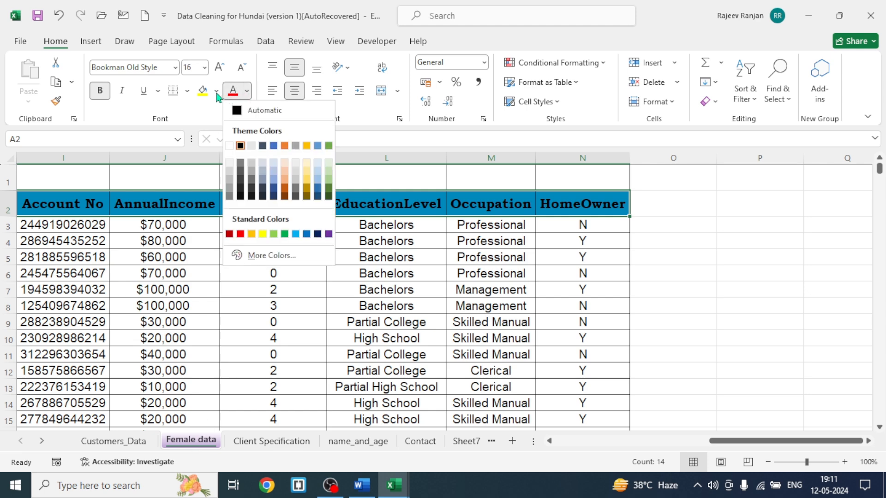
pyautogui.click(217, 92)
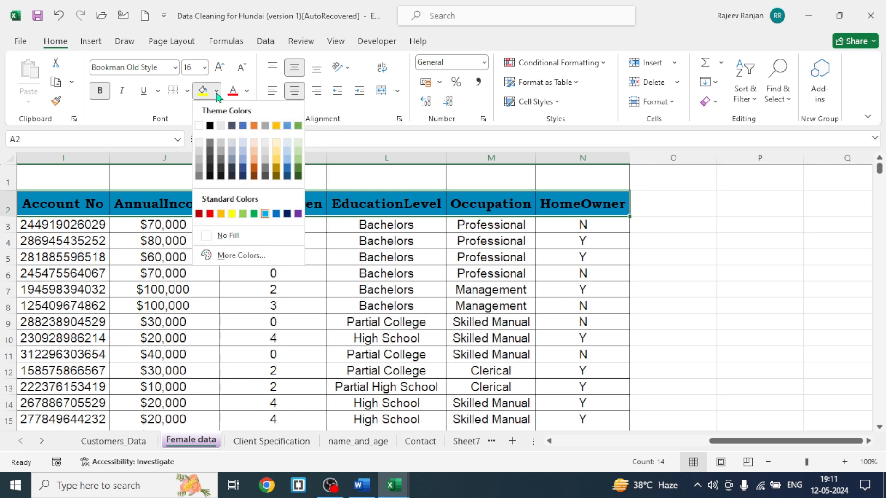
pyautogui.click(220, 214)
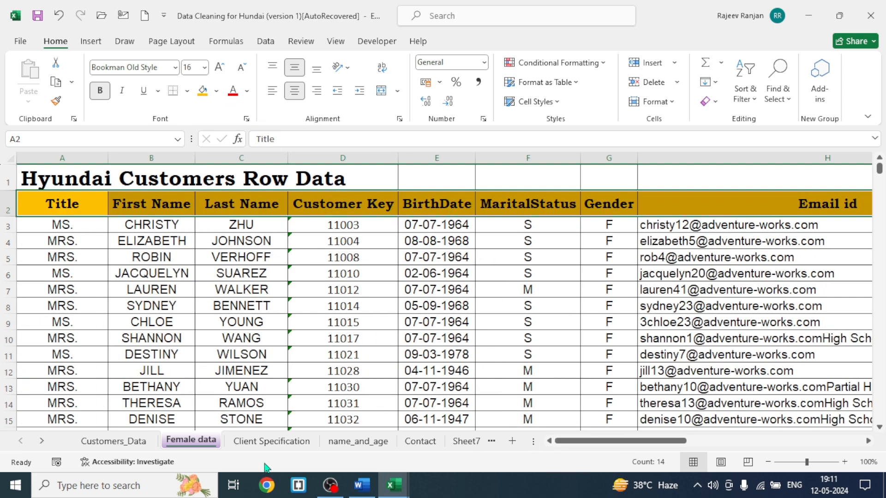
pyautogui.click(376, 322)
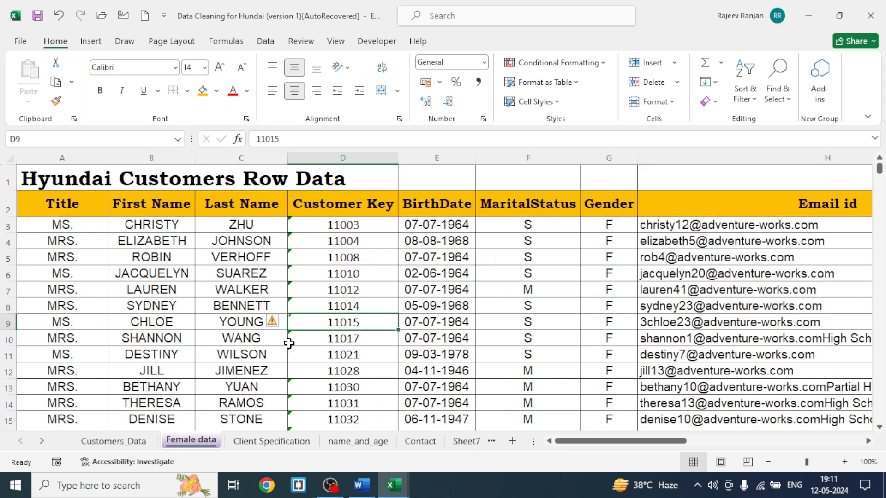
# - Go from the Female data worksheet to the mixed Data column in the name_and_age worksheet
pyautogui.hotkey('ctrl', 'pageup')
pyautogui.click(447, 326)
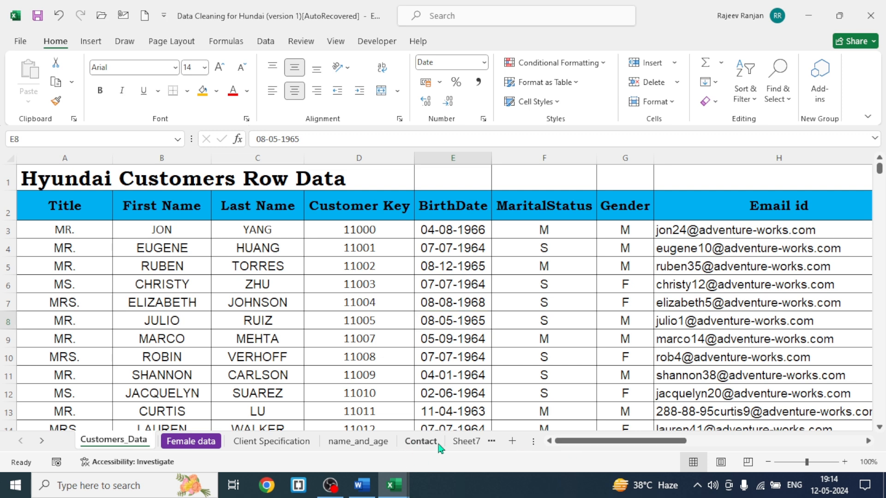
pyautogui.click(420, 442)
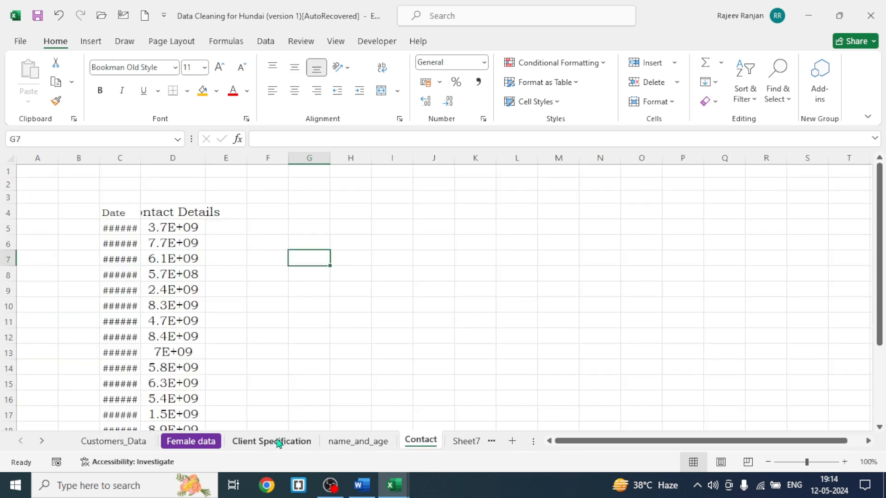
pyautogui.click(357, 442)
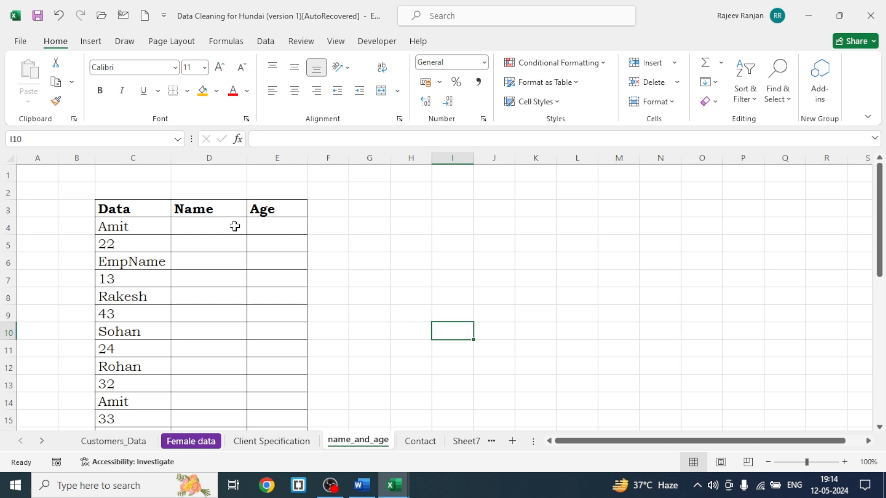
pyautogui.click(130, 261)
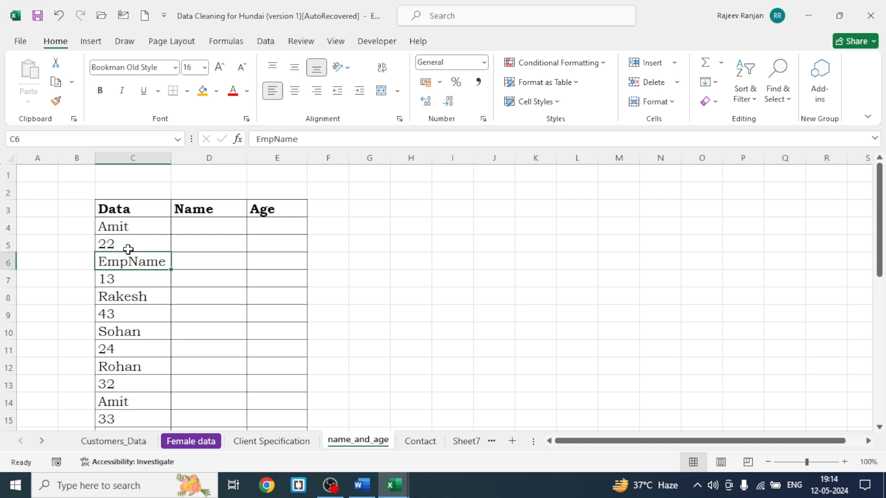
# - Extract the text entries into the Name column with =T(C4) in D4, filled down the whole list
pyautogui.click(197, 227)
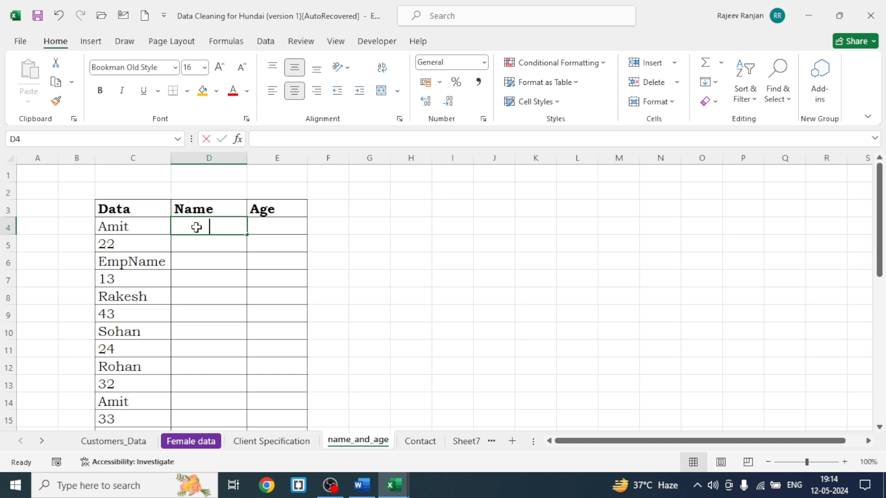
pyautogui.write('=')
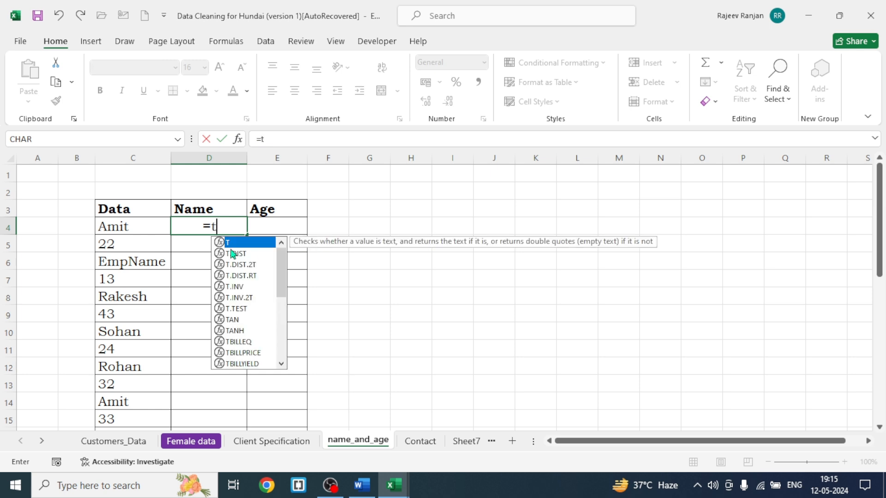
pyautogui.write('t')
pyautogui.doubleClick(227, 242)
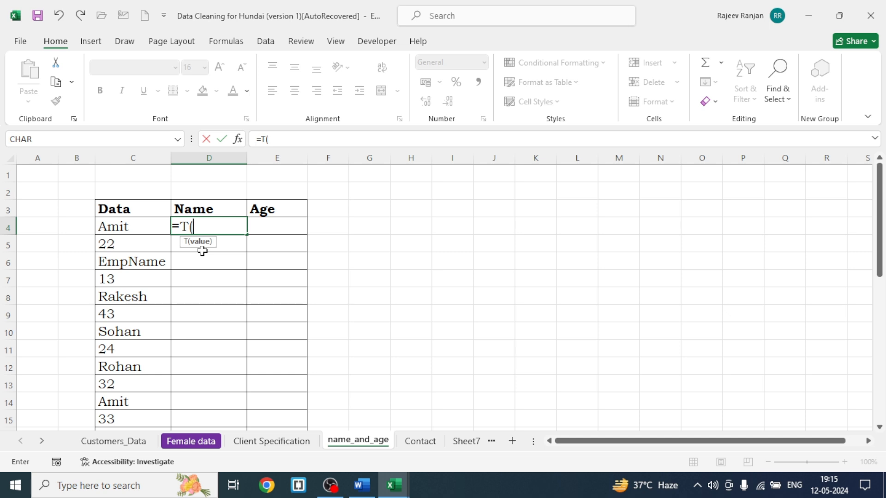
pyautogui.click(123, 227)
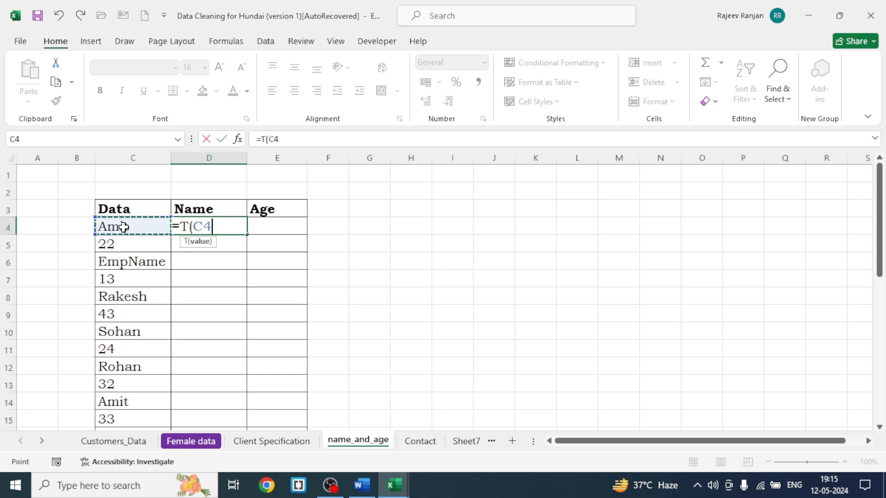
pyautogui.write(')')
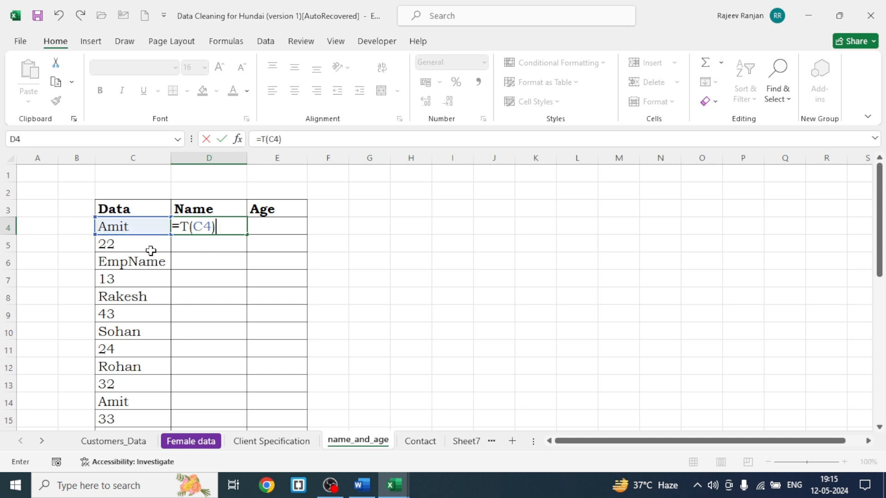
pyautogui.hotkey('ctrl', 'Return')
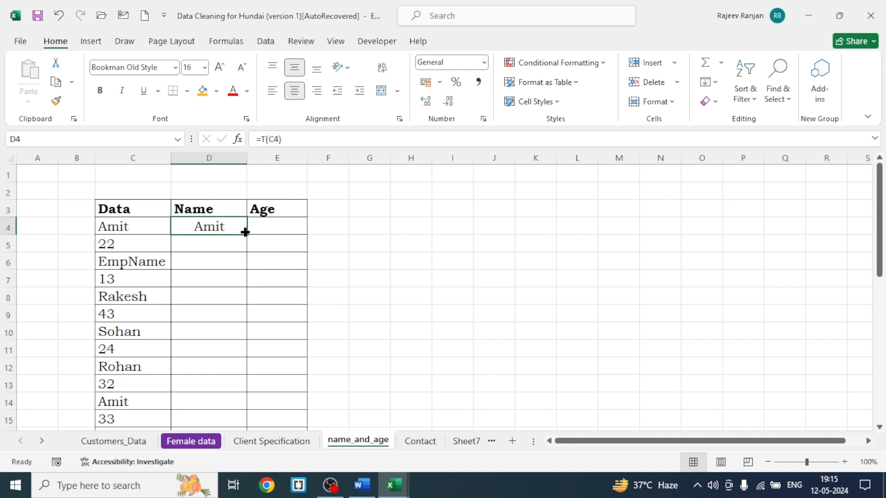
pyautogui.doubleClick(245, 232)
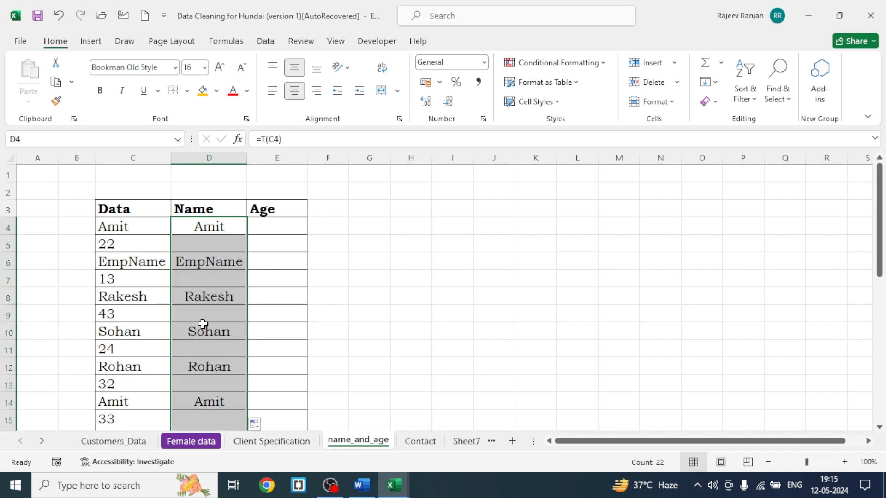
# - Extract the numbers into the Age column with =N(C4) in E4, filled down the whole list
pyautogui.click(275, 233)
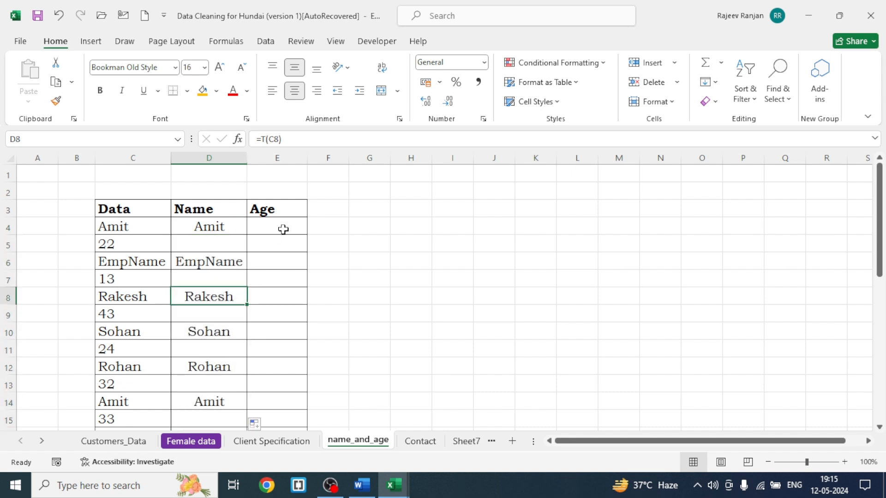
pyautogui.write('=')
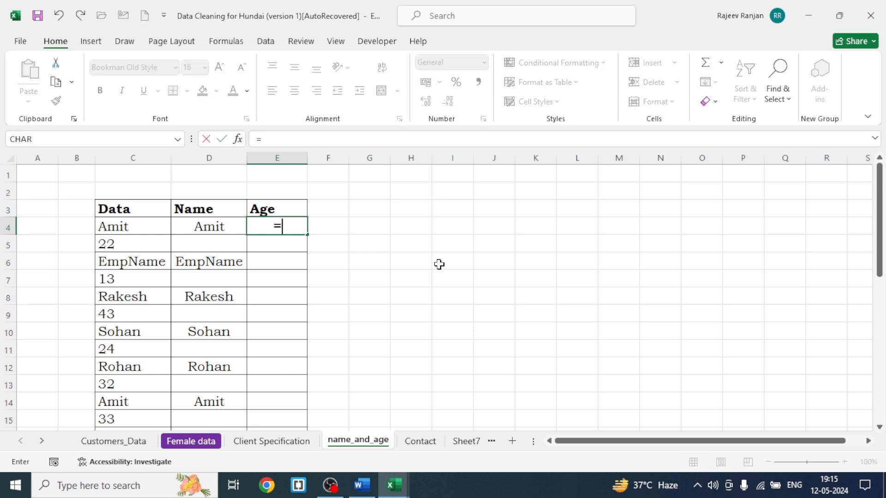
pyautogui.write('n')
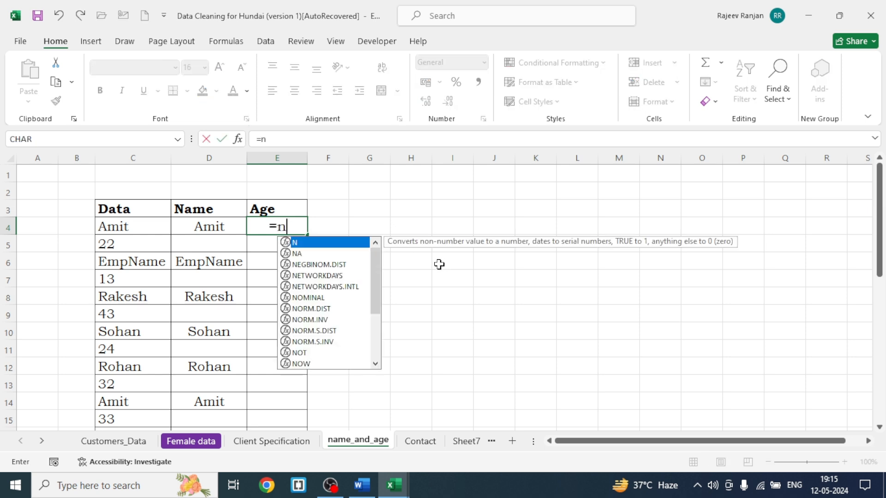
pyautogui.doubleClick(293, 242)
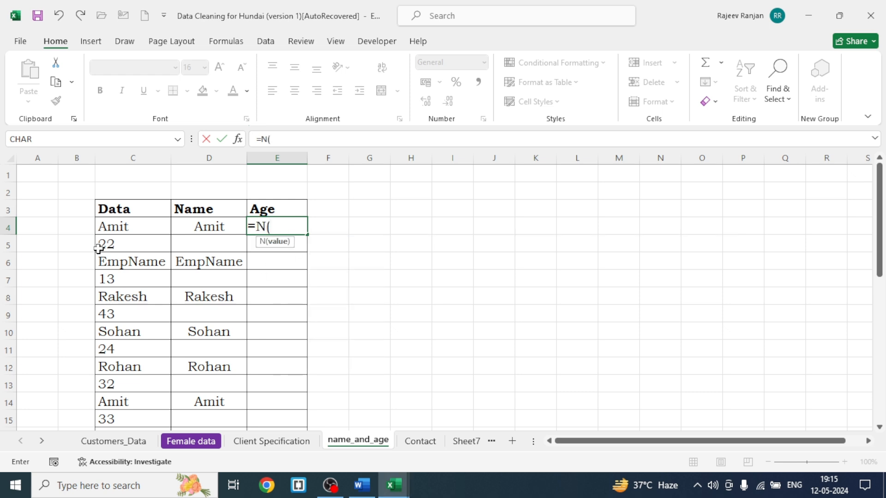
pyautogui.click(112, 229)
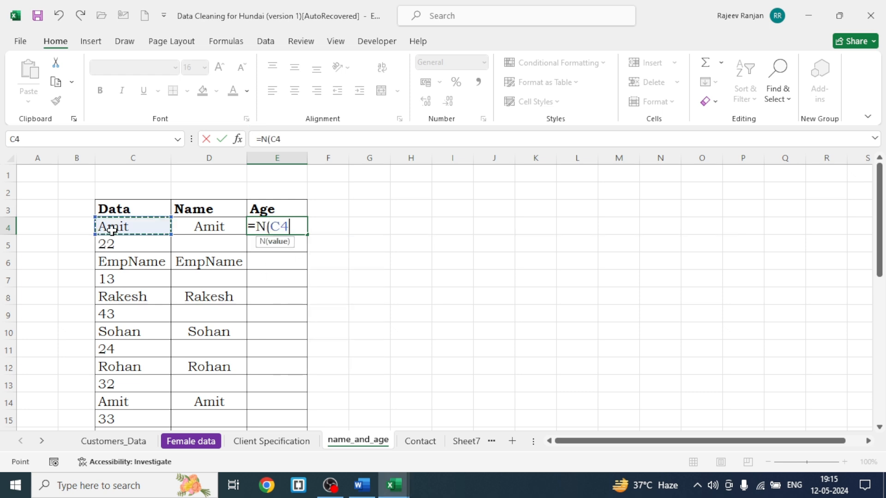
pyautogui.write(')')
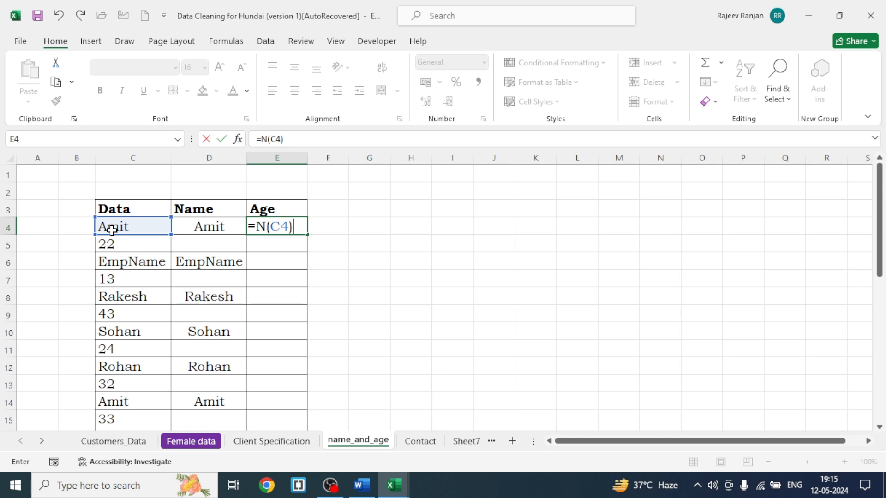
pyautogui.press('Return')
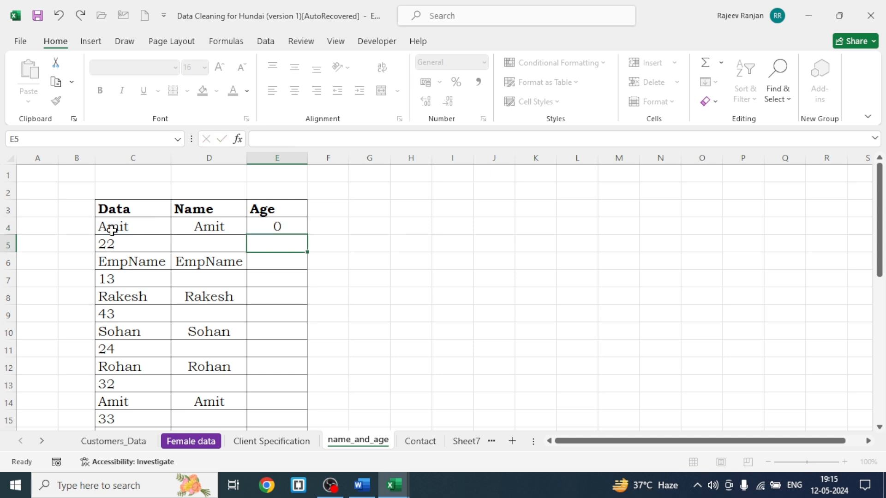
pyautogui.click(279, 227)
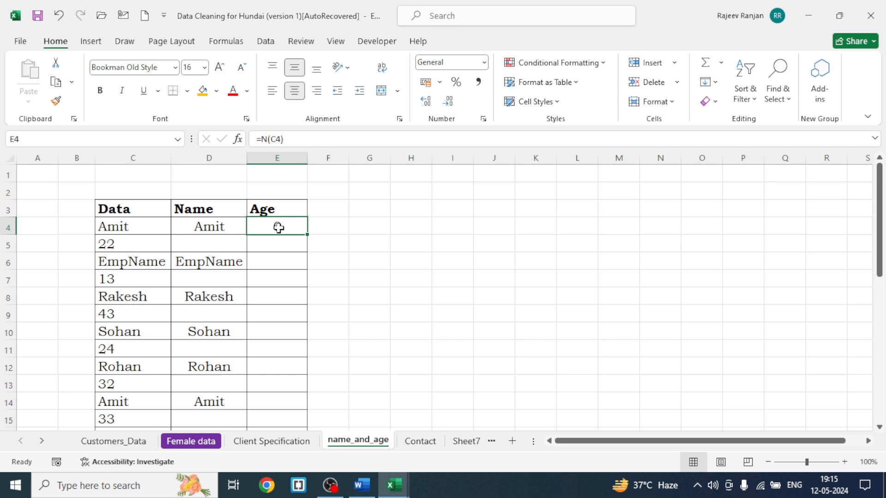
pyautogui.doubleClick(305, 235)
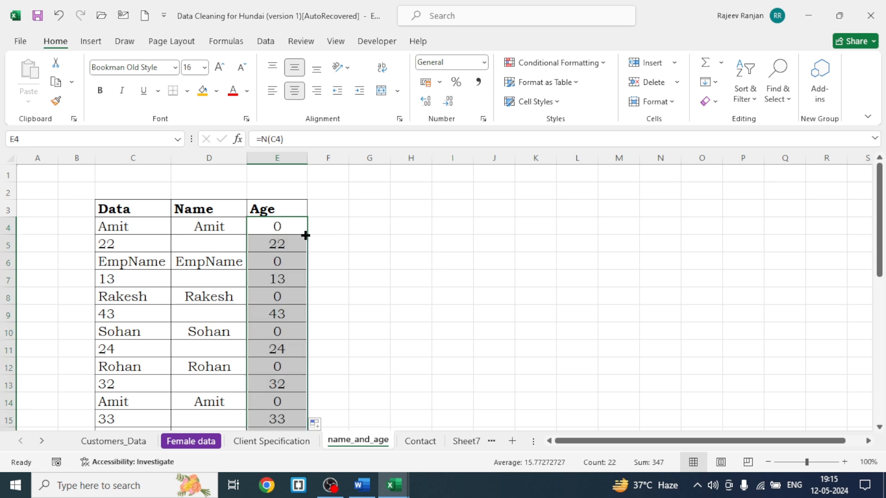
pyautogui.click(340, 281)
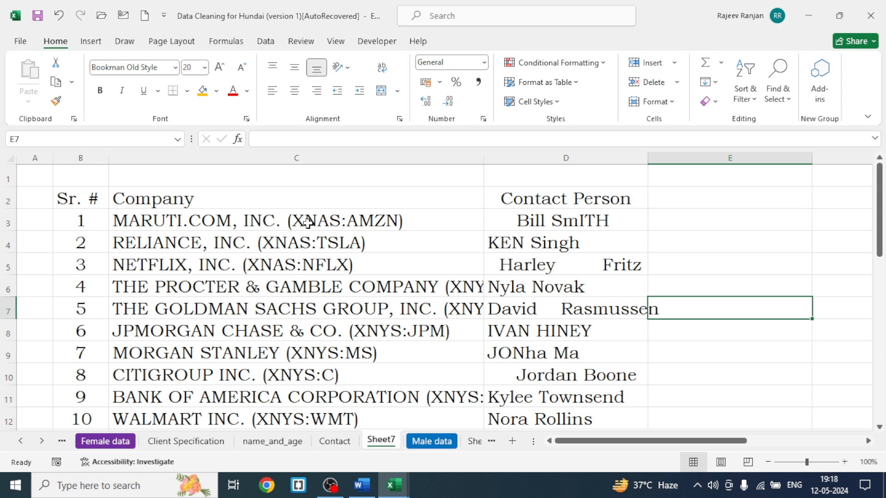
# - Strip the bracketed ticker codes from all Company entries in Sheet7 by replacing every (* with nothing
pyautogui.click(306, 222)
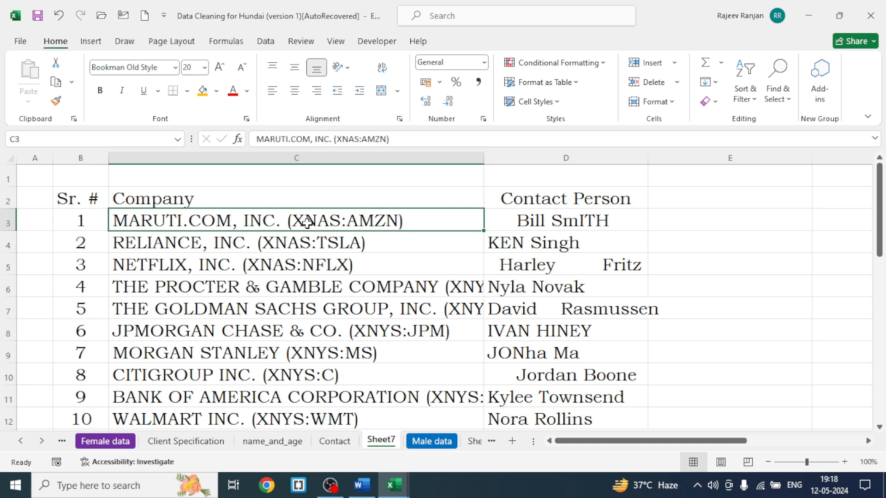
pyautogui.hotkey('ctrl', 'shift', 'Down')
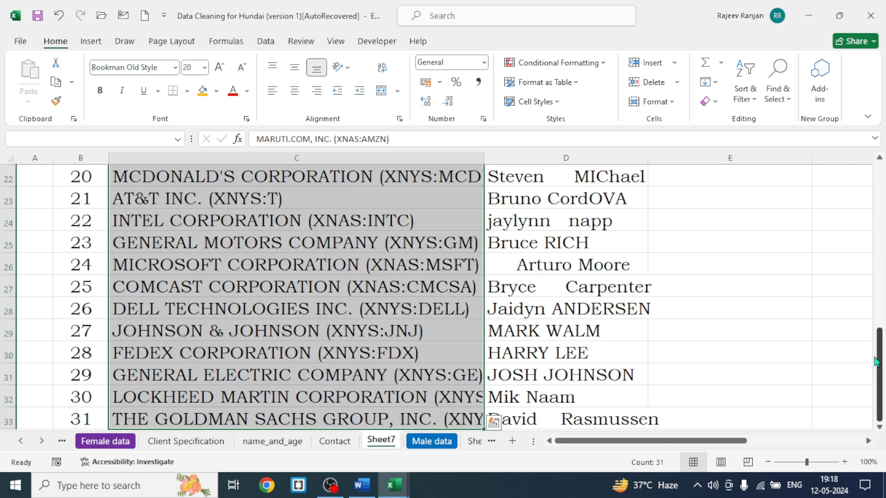
pyautogui.moveTo(878, 362); pyautogui.dragTo(878, 199)
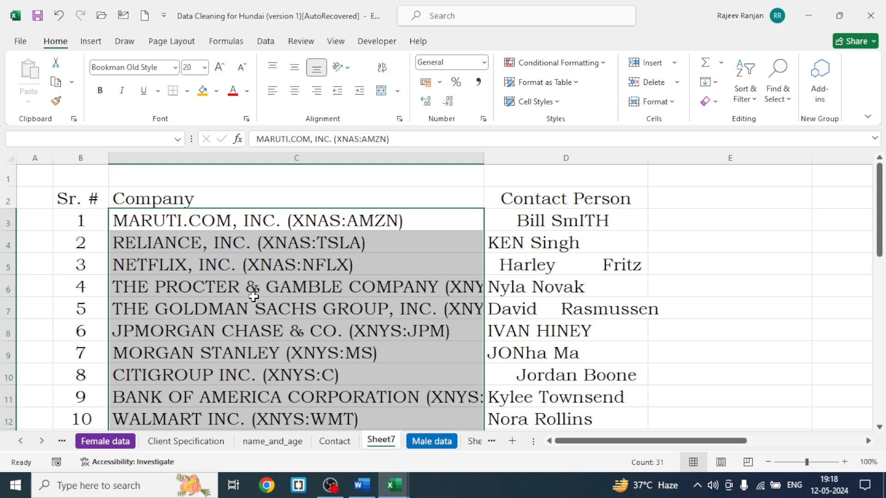
pyautogui.hotkey('ctrl', 'h')
pyautogui.moveTo(377, 131); pyautogui.dragTo(584, 98)
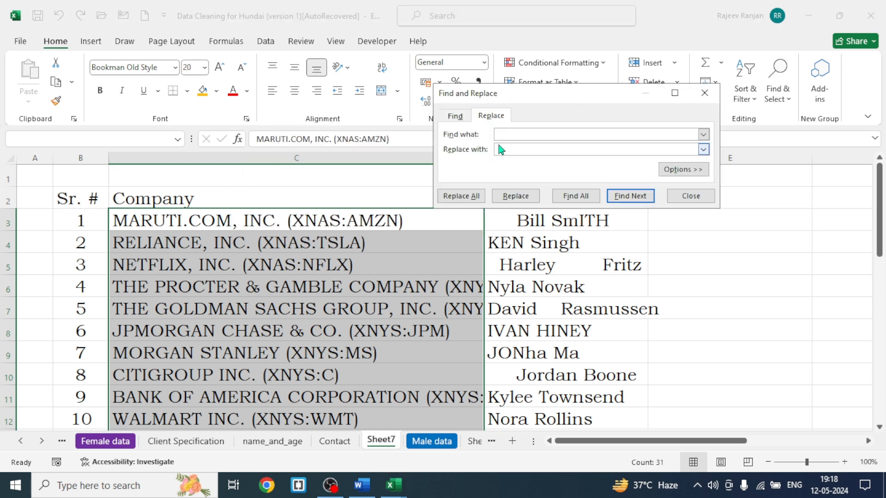
pyautogui.write('(*')
pyautogui.click(461, 196)
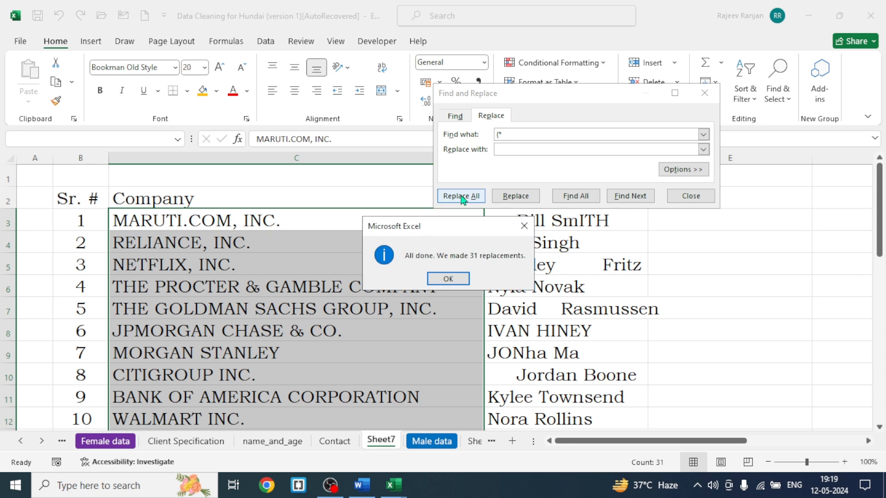
pyautogui.click(449, 278)
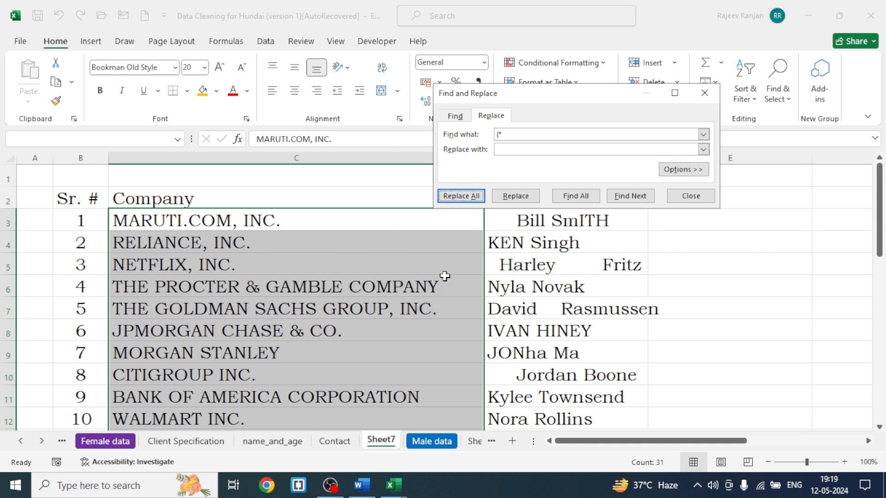
pyautogui.click(691, 195)
pyautogui.click(385, 271)
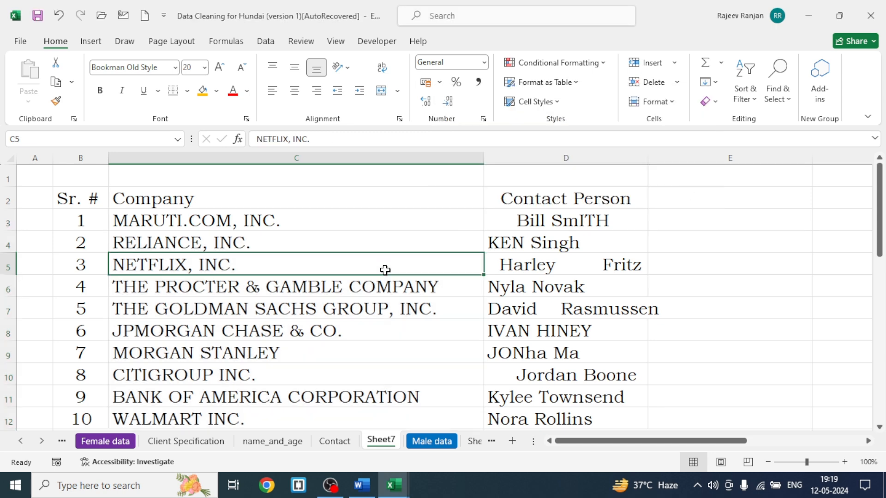
# - Remove extra spaces from the Contact Person names with =TRIM(D3) in E3, filled down the whole list
pyautogui.click(518, 226)
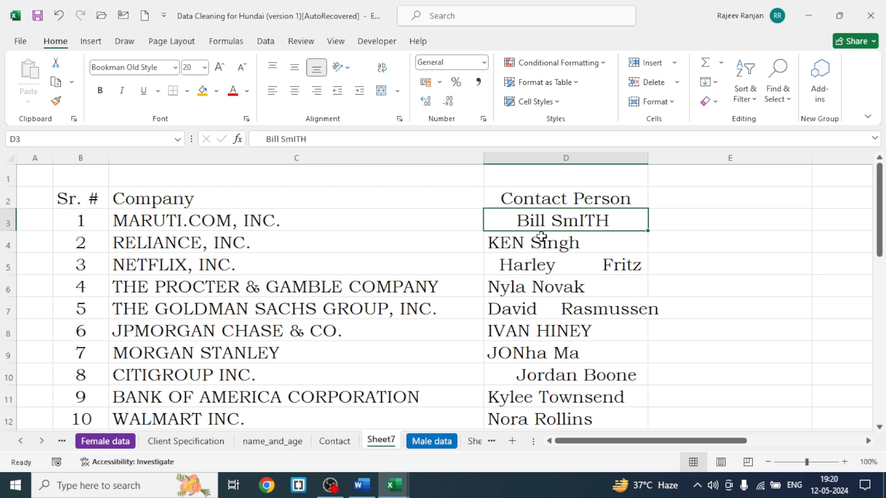
pyautogui.hotkey('ctrl', 'shift', 'Down')
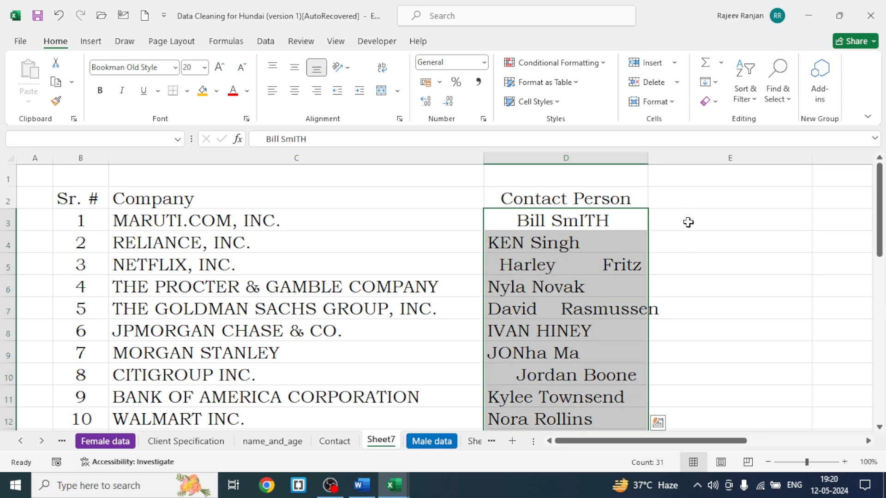
pyautogui.click(688, 222)
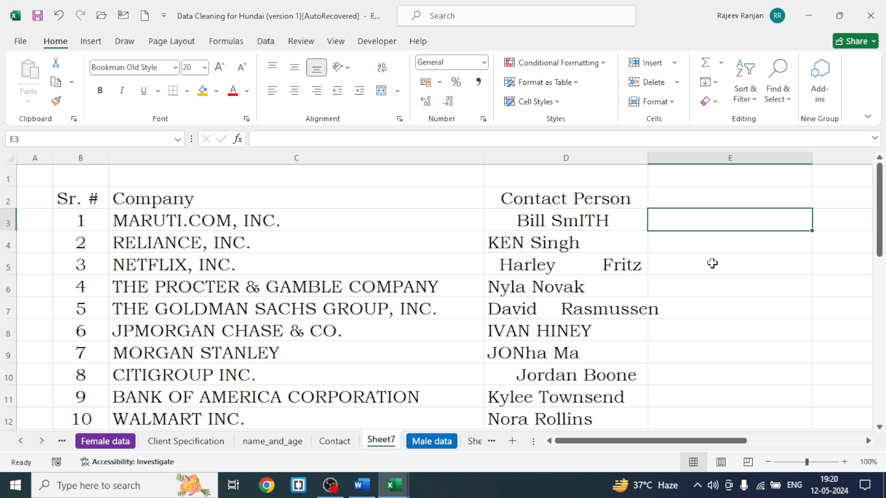
pyautogui.write('=')
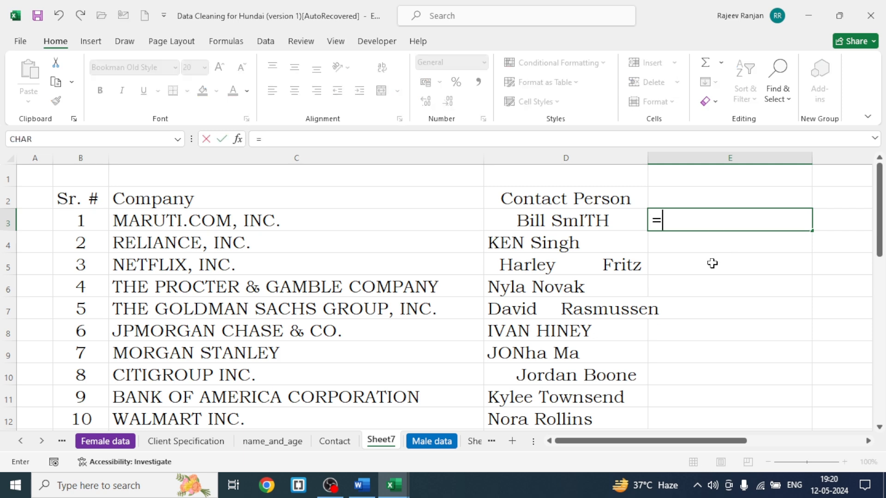
pyautogui.write('tri')
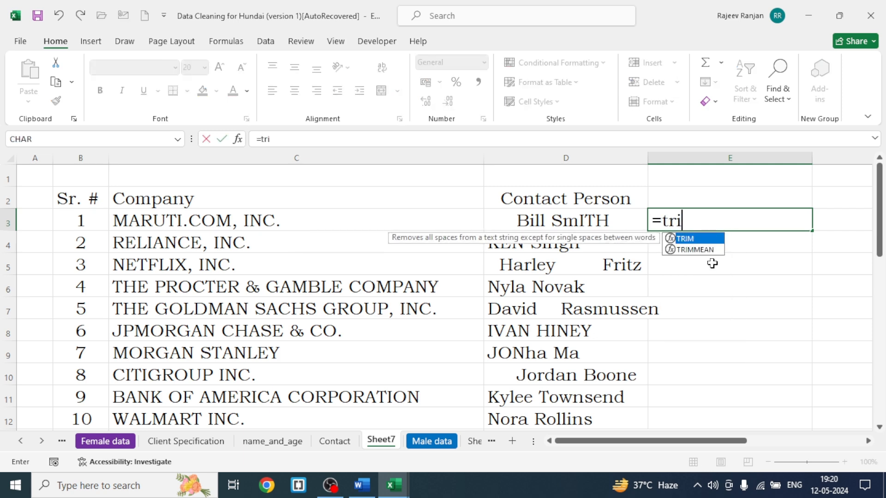
pyautogui.press('Tab')
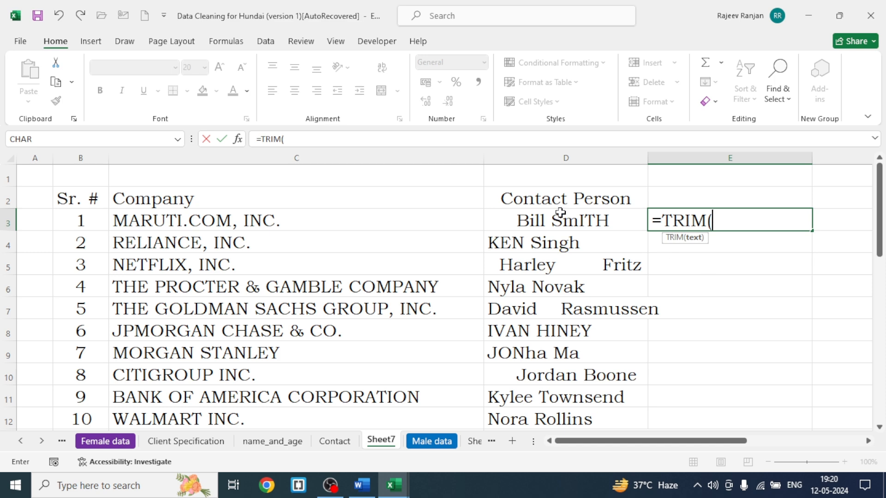
pyautogui.click(535, 221)
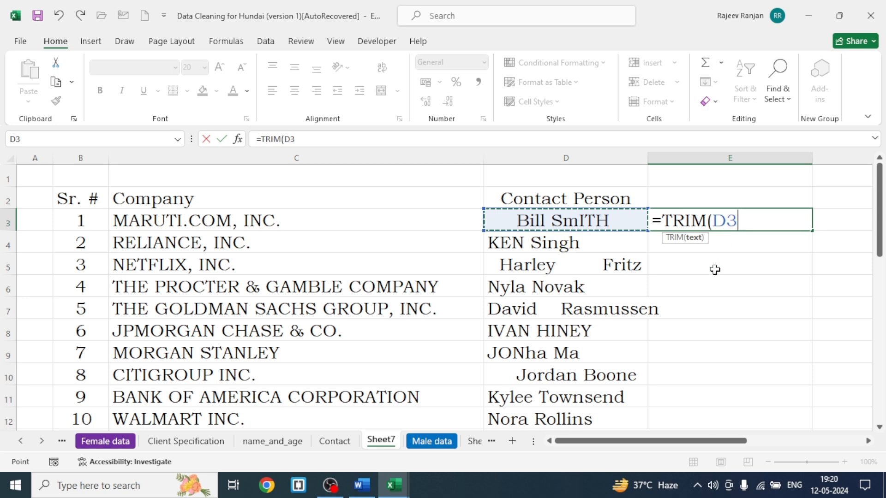
pyautogui.write(')')
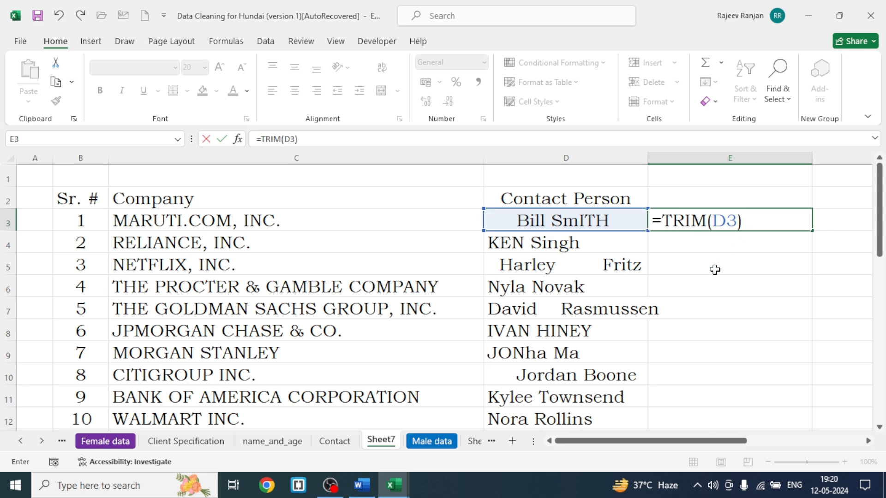
pyautogui.press('Return')
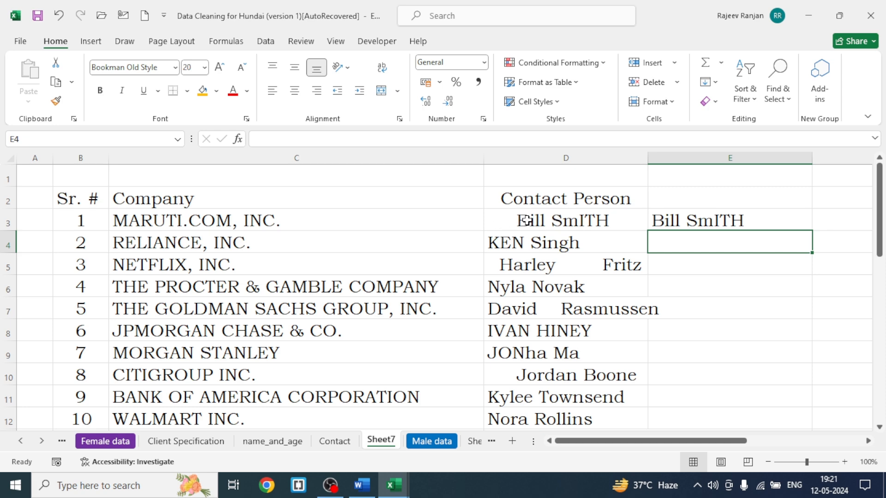
pyautogui.click(705, 219)
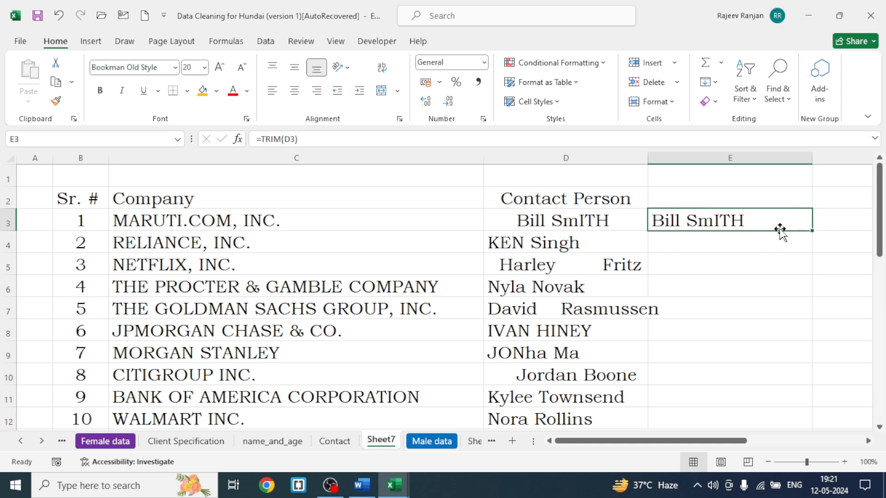
pyautogui.doubleClick(811, 231)
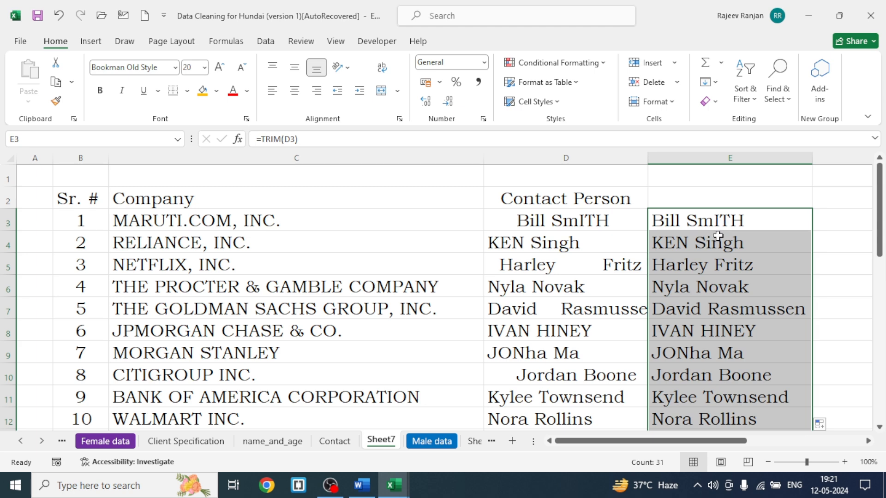
# - Convert the trimmed names in column E from formulas to static text by pasting them over themselves as values
pyautogui.hotkey('ctrl', 'c')
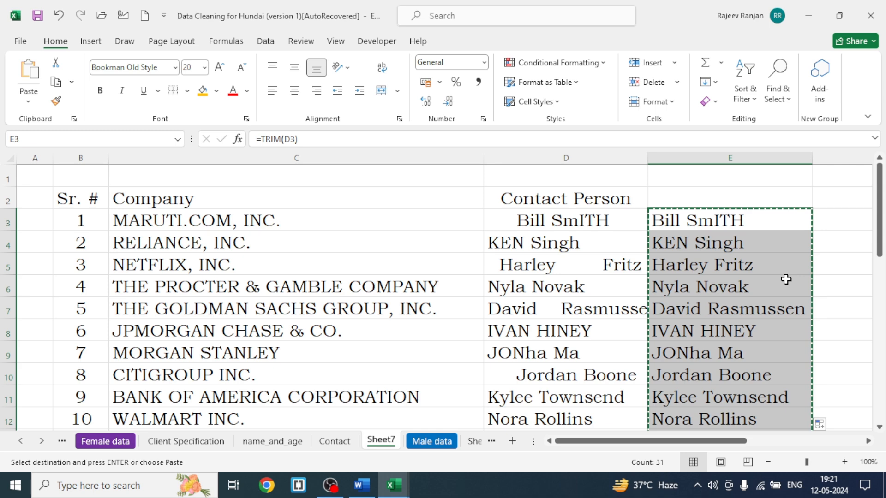
pyautogui.hotkey('ctrl', 'alt', 'v')
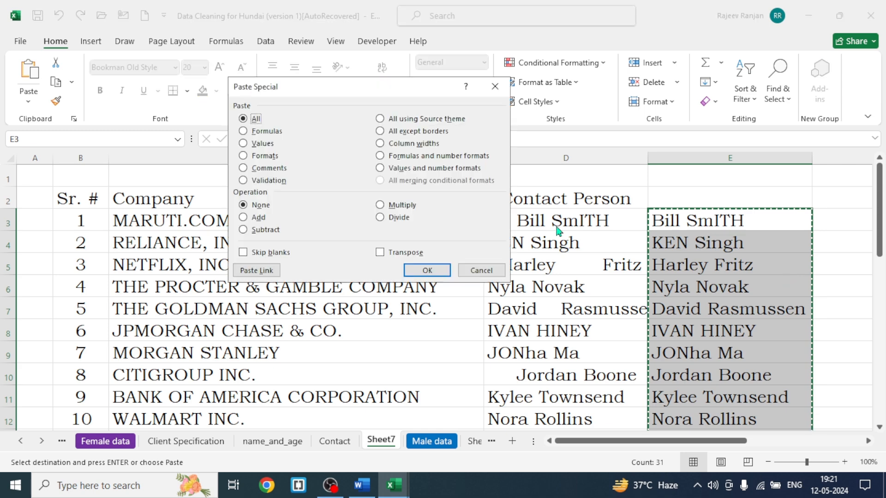
pyautogui.click(242, 144)
pyautogui.click(427, 272)
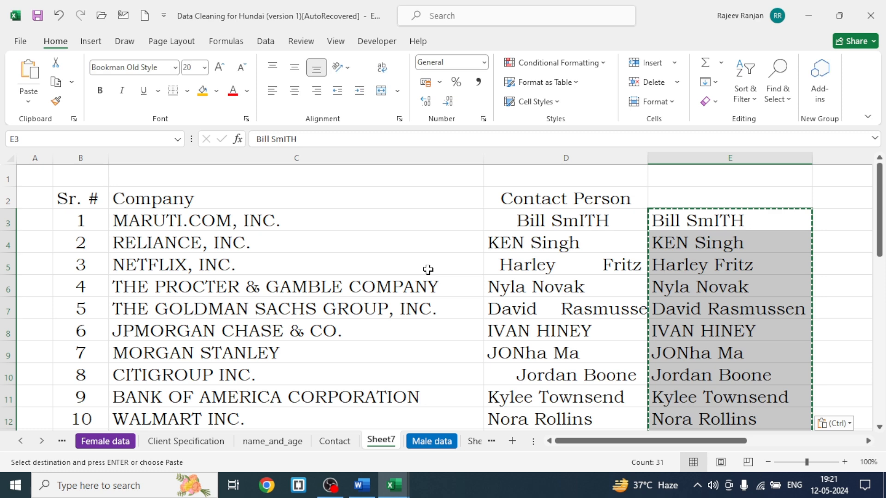
pyautogui.click(687, 286)
pyautogui.click(682, 242)
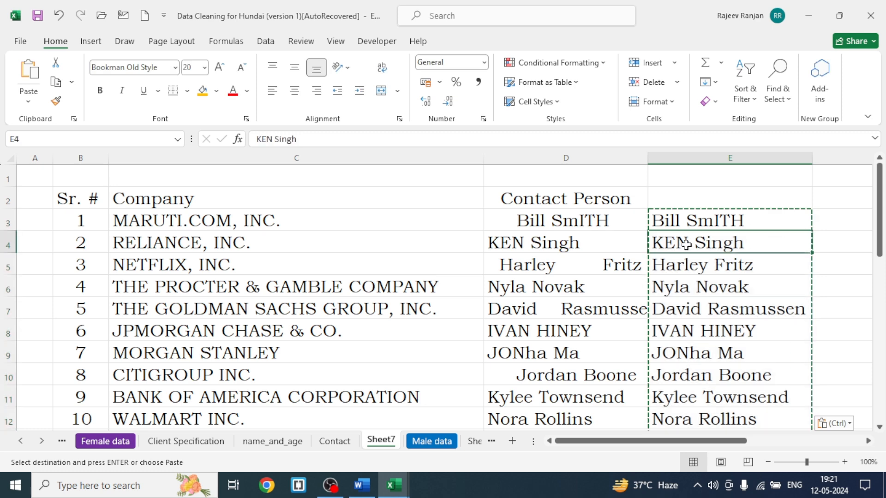
# - Delete the original untrimmed Contact Person column D from the sheet
pyautogui.click(552, 155)
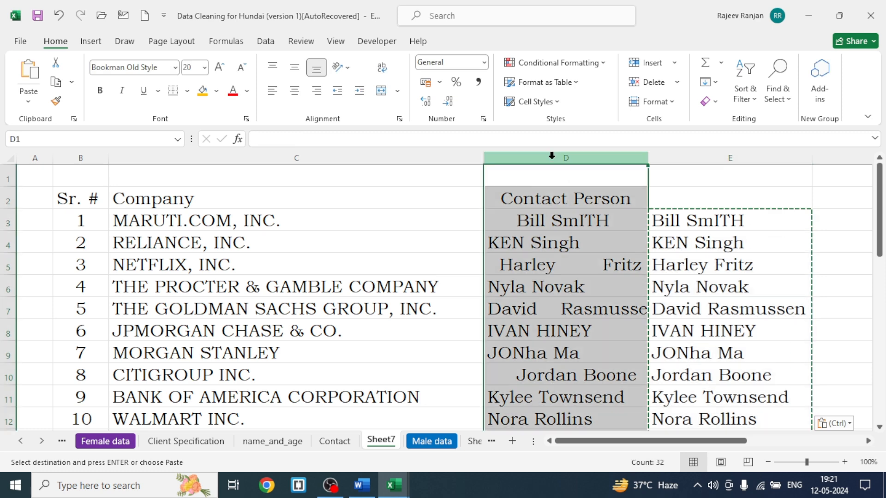
pyautogui.rightClick(551, 156)
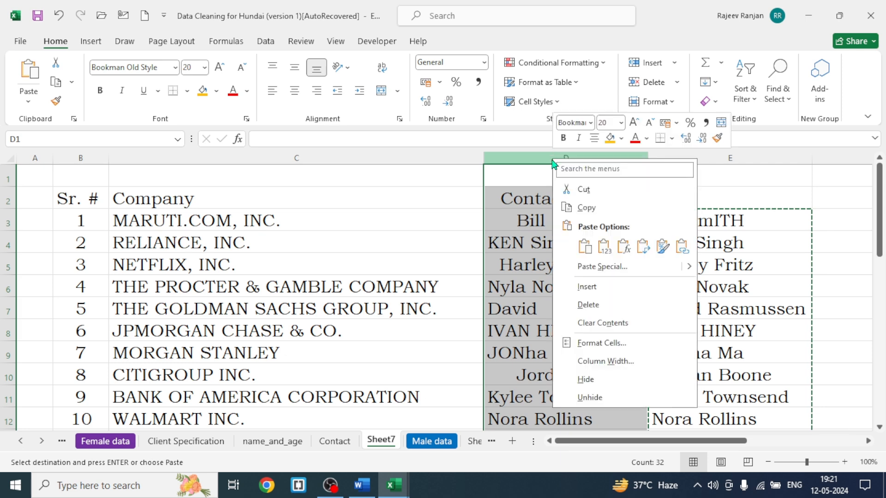
pyautogui.click(587, 306)
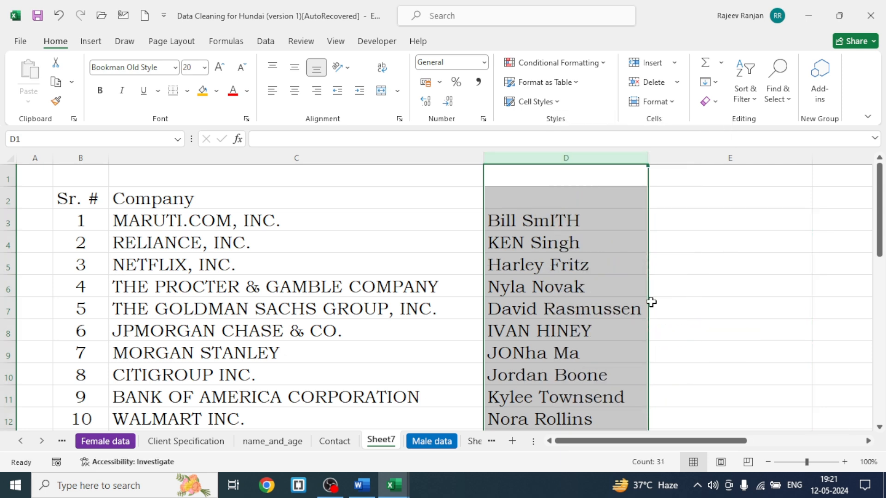
pyautogui.click(665, 301)
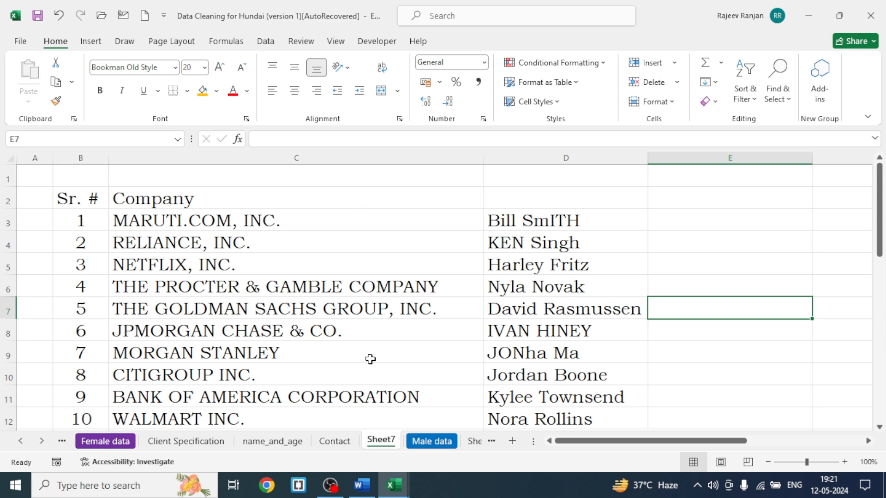